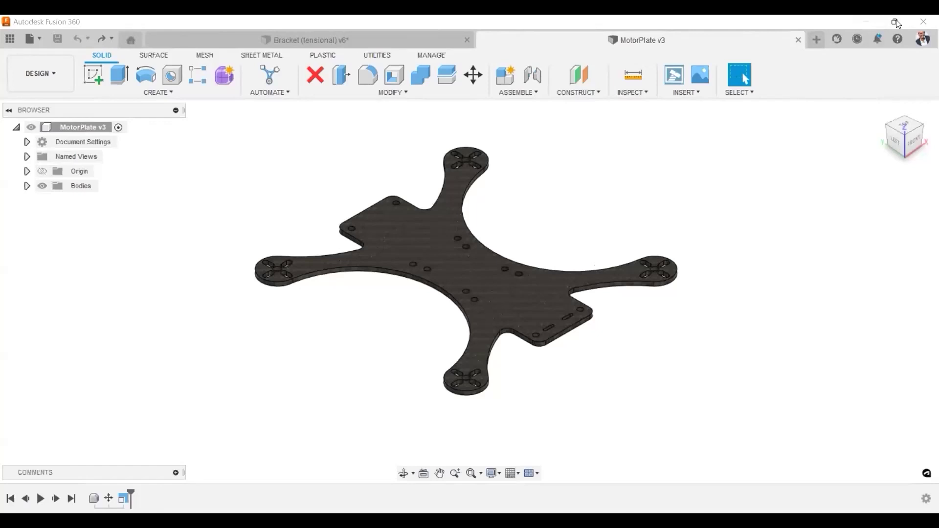
{"action": "left_click", "coordinate": [895, 21]}
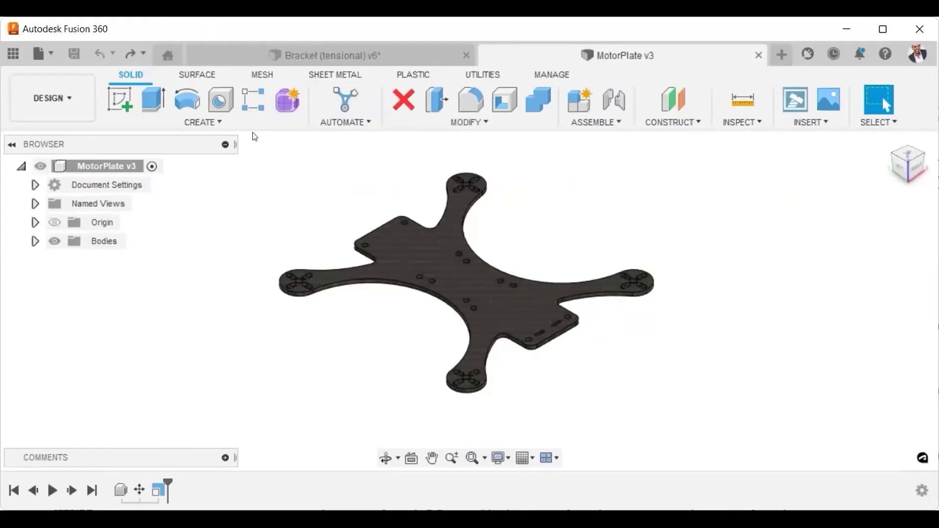
{"action": "left_click", "coordinate": [874, 38]}
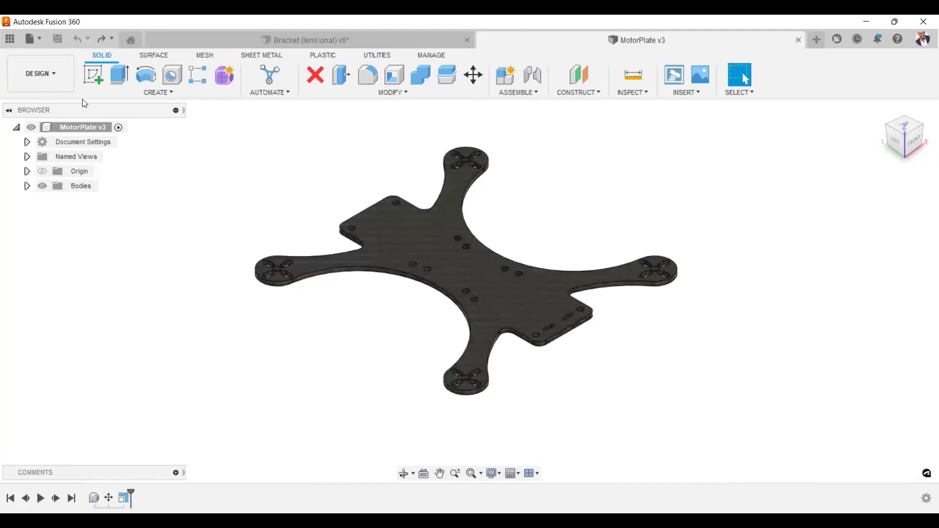
- Switch to the Manufacture workspace and create a manufacturing model from the MotorPlate design
{"action": "left_click", "coordinate": [52, 82]}
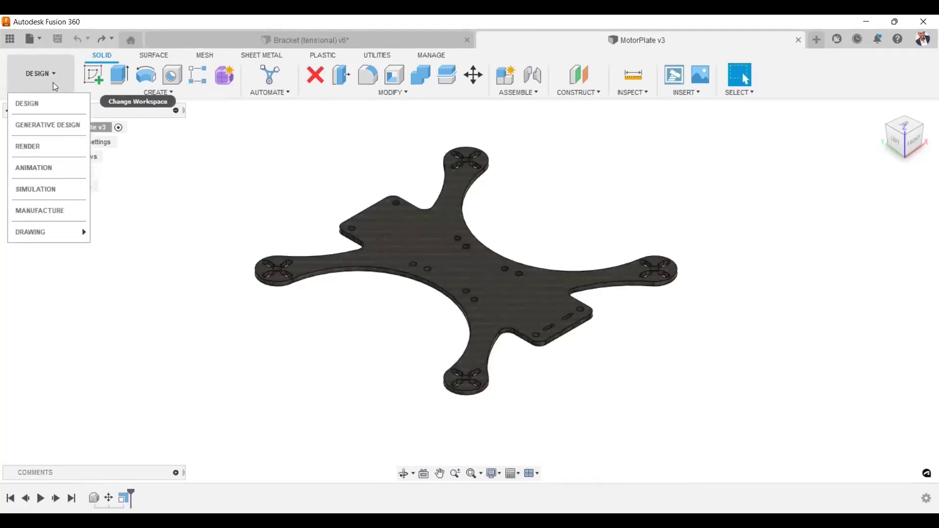
{"action": "left_click", "coordinate": [43, 210]}
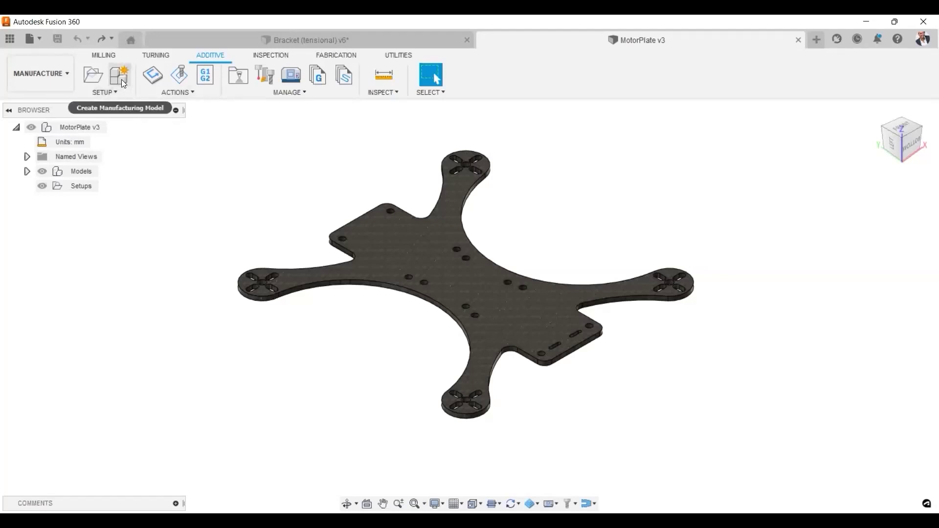
{"action": "left_click", "coordinate": [88, 173]}
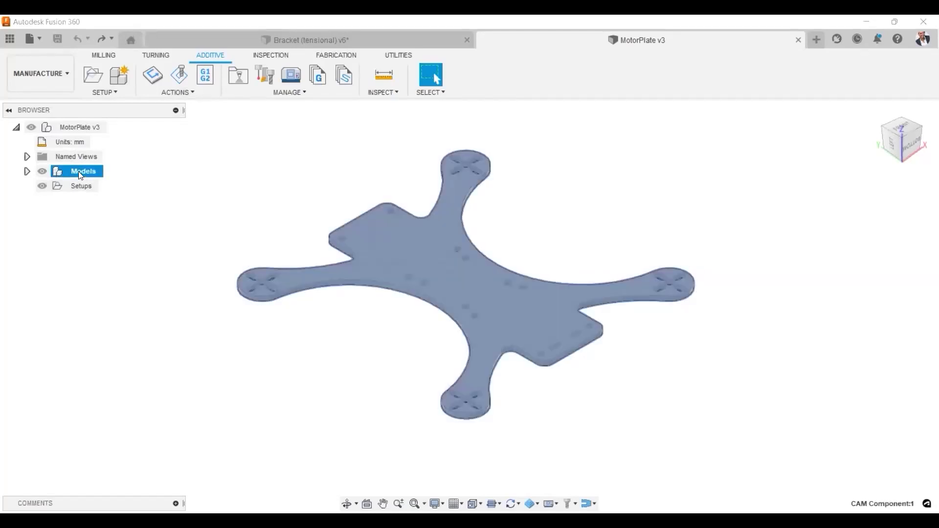
{"action": "left_click", "coordinate": [254, 220]}
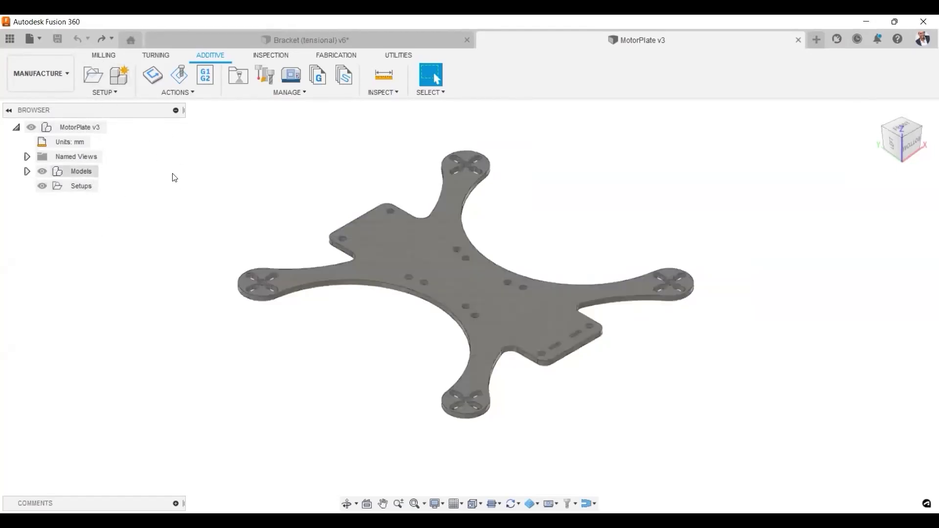
{"action": "left_click", "coordinate": [118, 77]}
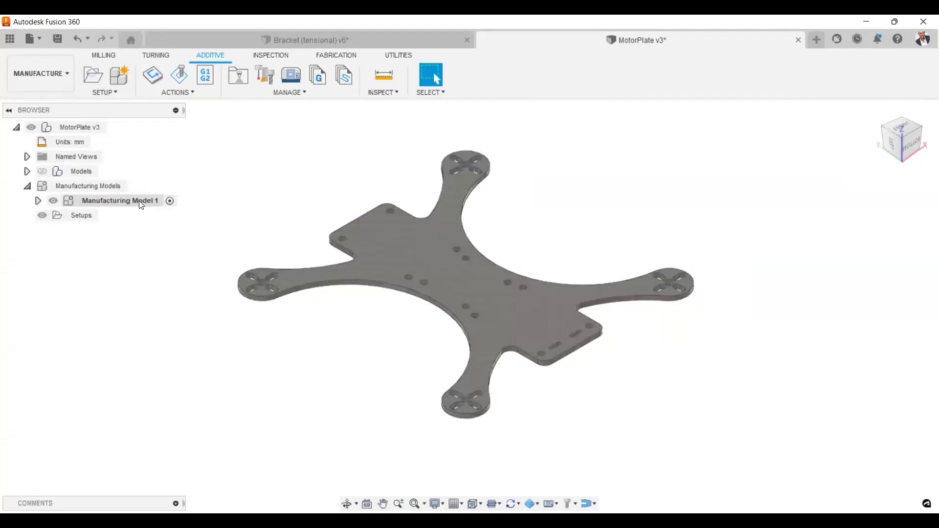
{"action": "left_click", "coordinate": [169, 201]}
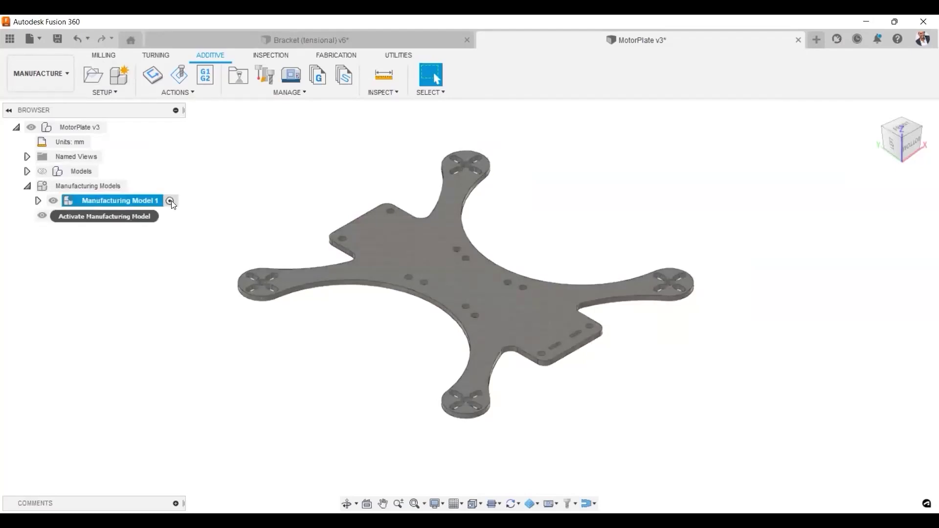
{"action": "left_click", "coordinate": [172, 201]}
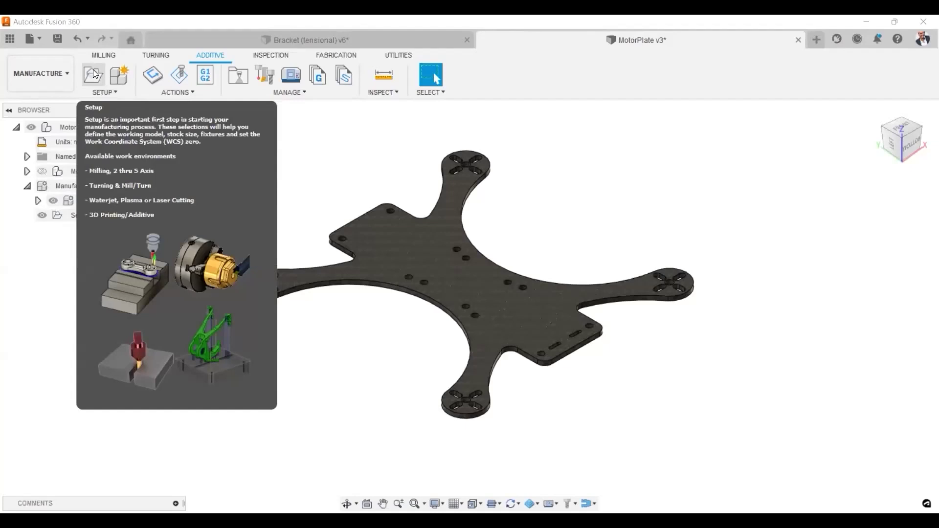
- Start a new additive setup for the manufacturing model and review its post-process program settings
{"action": "left_click", "coordinate": [75, 62]}
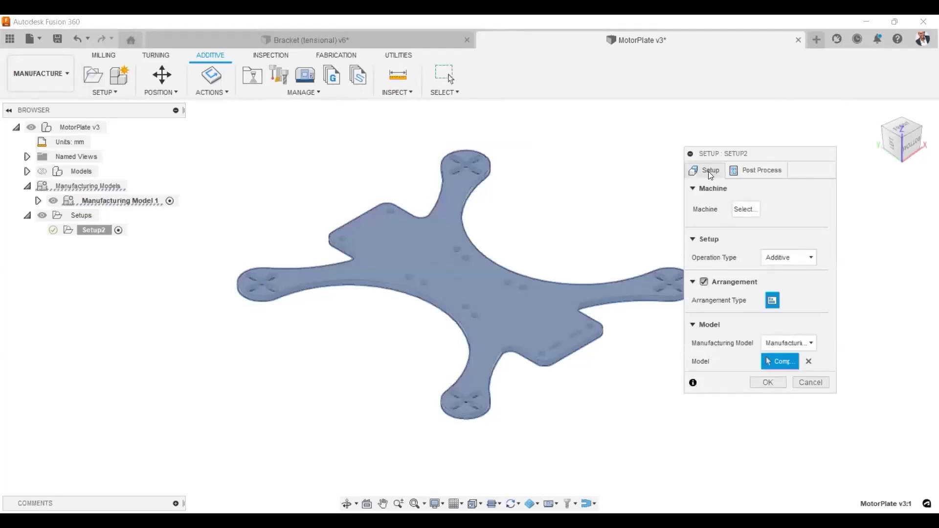
{"action": "left_click", "coordinate": [745, 169]}
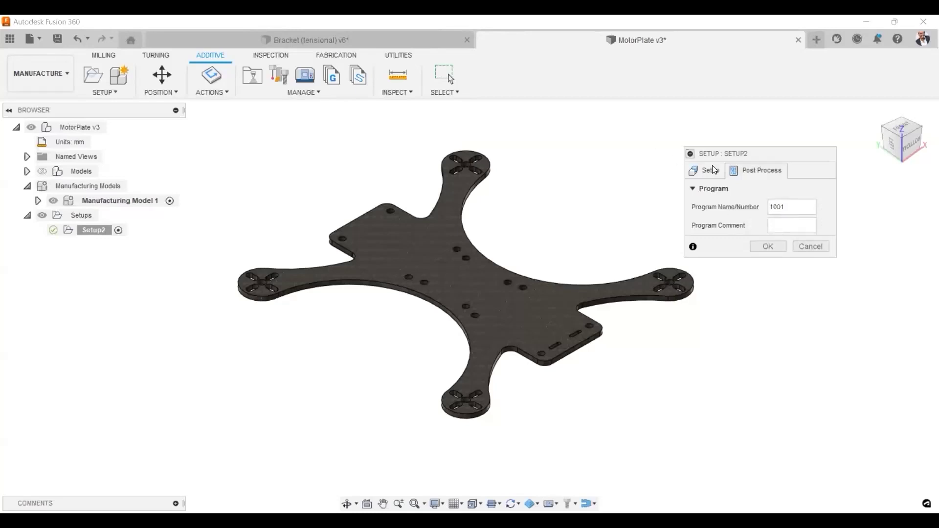
{"action": "type", "text": "Pae"}
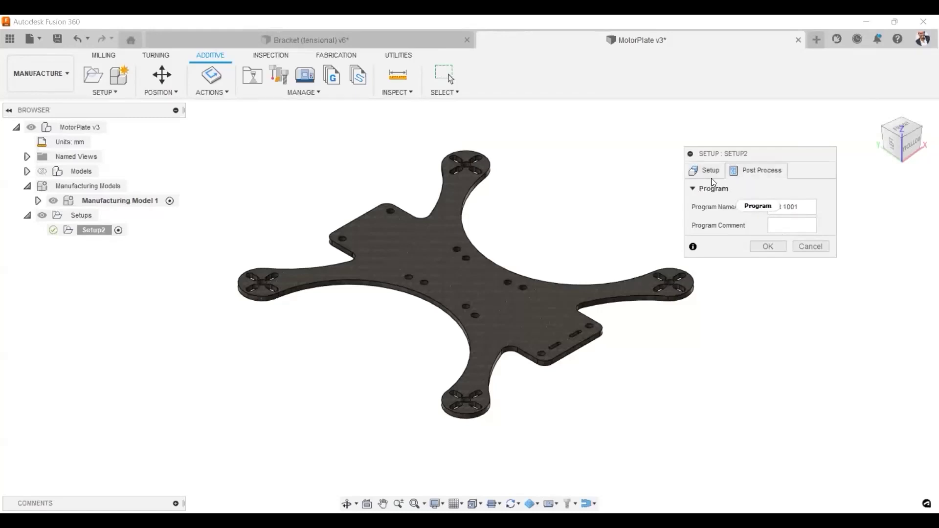
{"action": "left_click", "coordinate": [709, 172]}
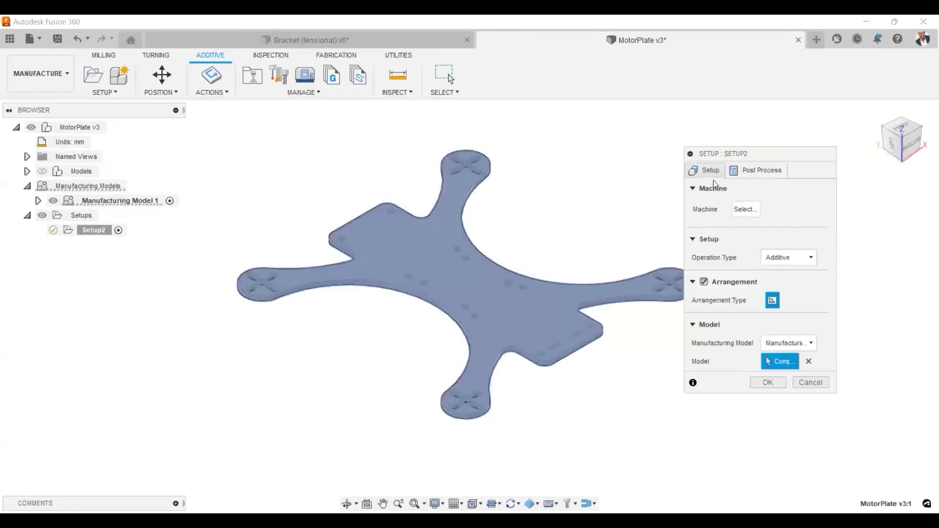
- Open the machine selection for the setup and list the Flashforge printers in the Fusion 360 library
{"action": "left_click", "coordinate": [748, 209]}
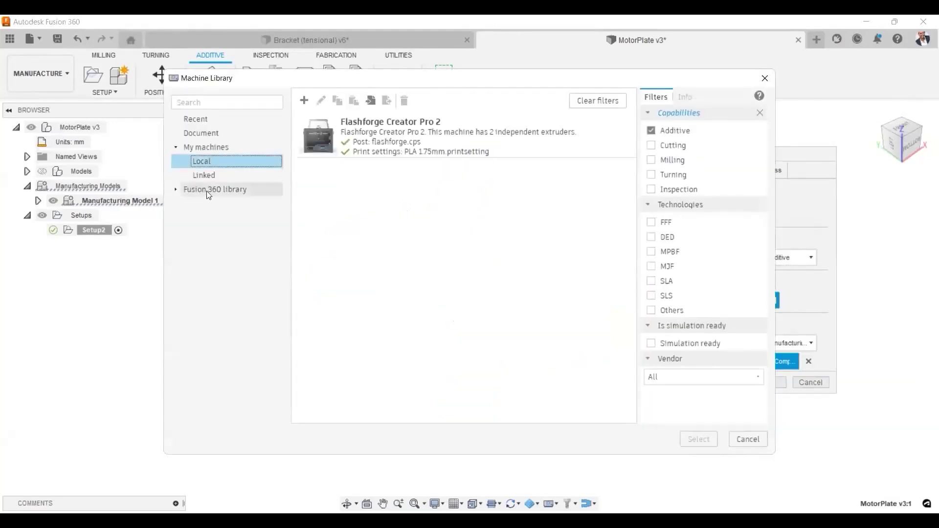
{"action": "left_click", "coordinate": [177, 189]}
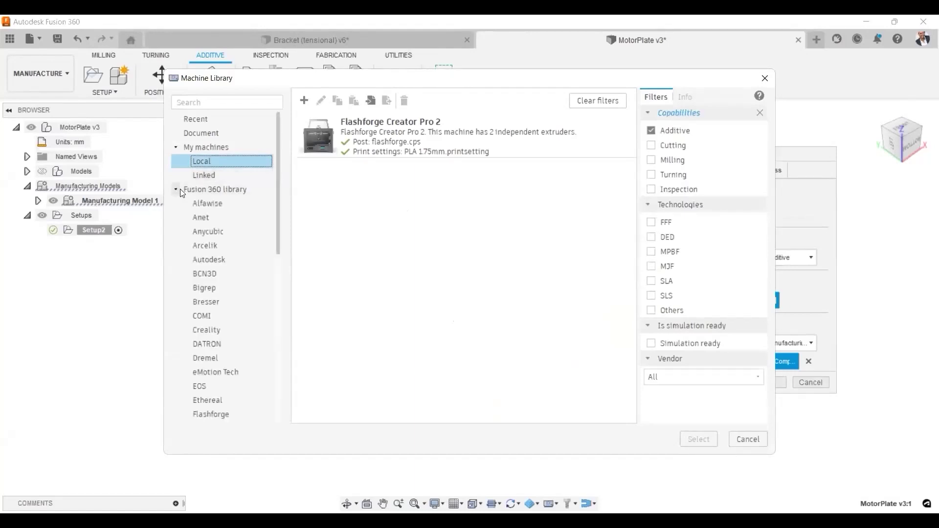
{"action": "left_click", "coordinate": [213, 189]}
{"action": "left_click", "coordinate": [208, 147]}
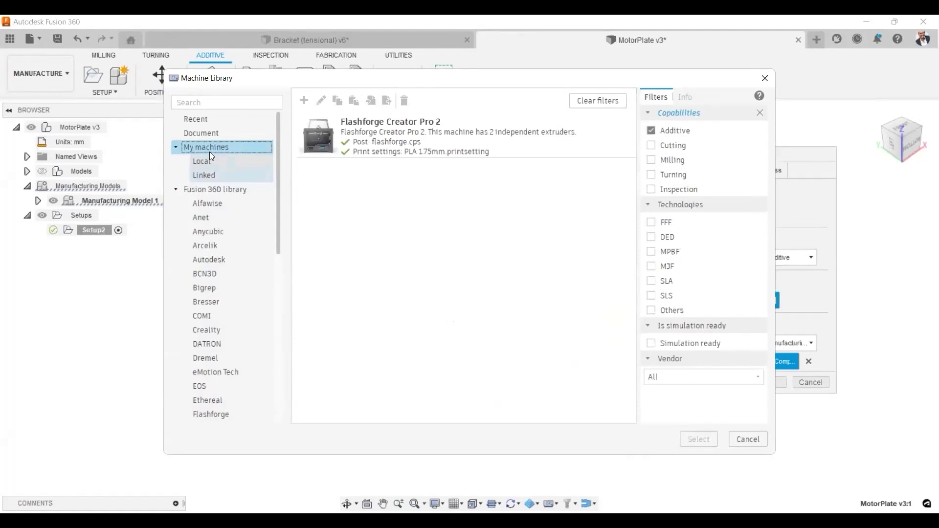
{"action": "left_click", "coordinate": [207, 195]}
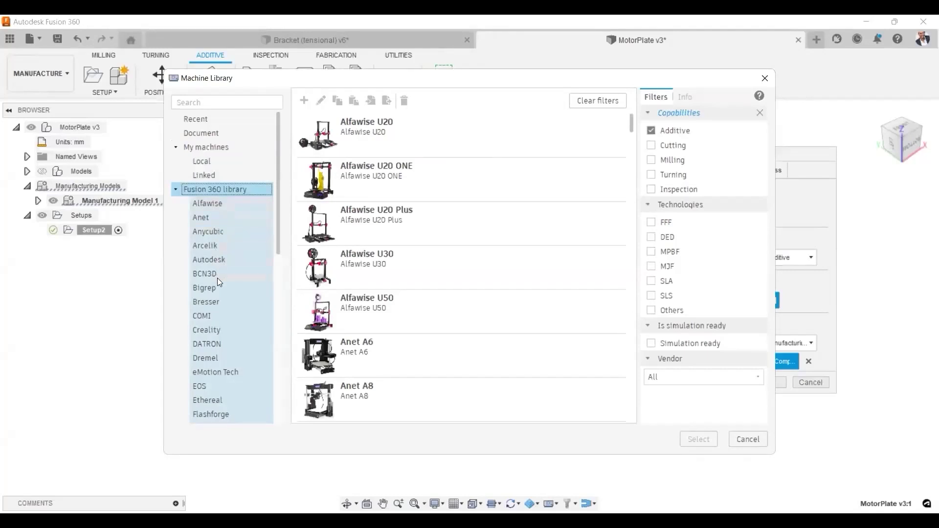
{"action": "scroll", "coordinate": [216, 317], "scroll_direction": "down", "scroll_amount": 2}
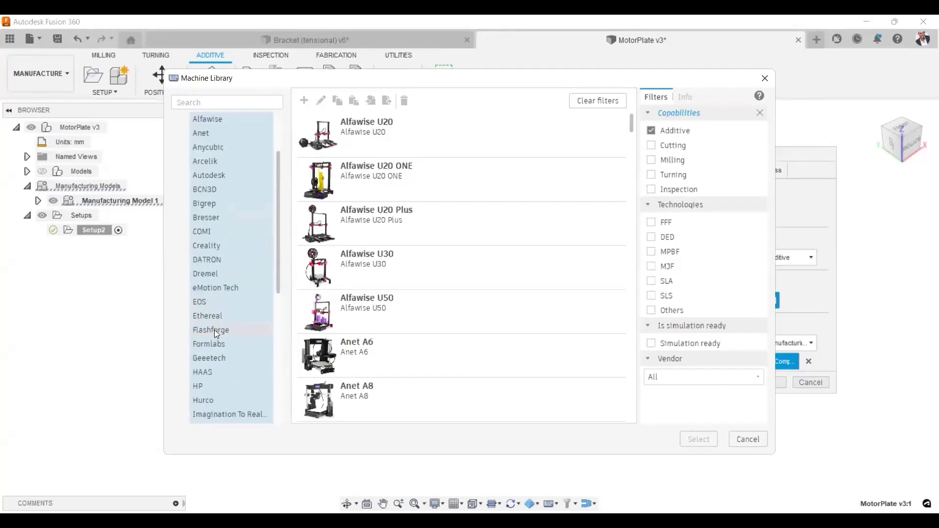
{"action": "left_click", "coordinate": [214, 329]}
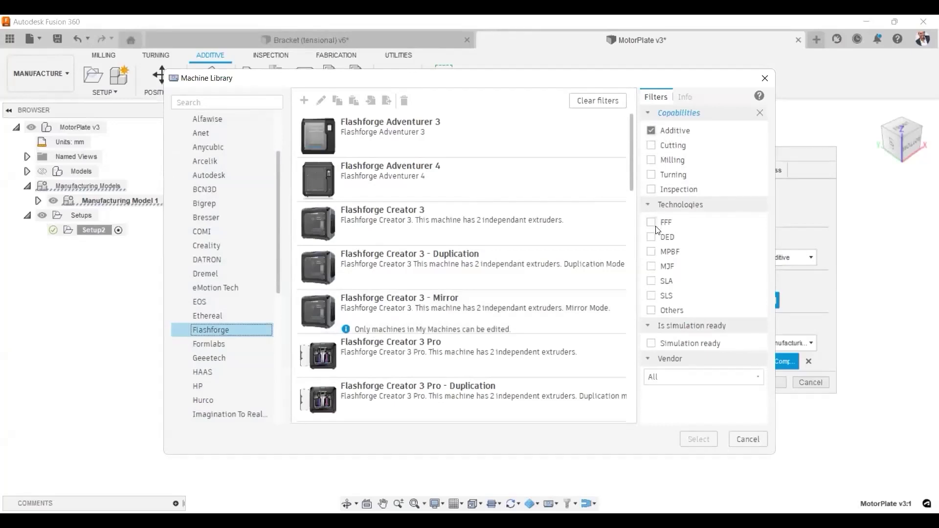
- Filter the Flashforge machines by FFF, DED and MPBF technology in turn to check which are offered
{"action": "left_click", "coordinate": [676, 225]}
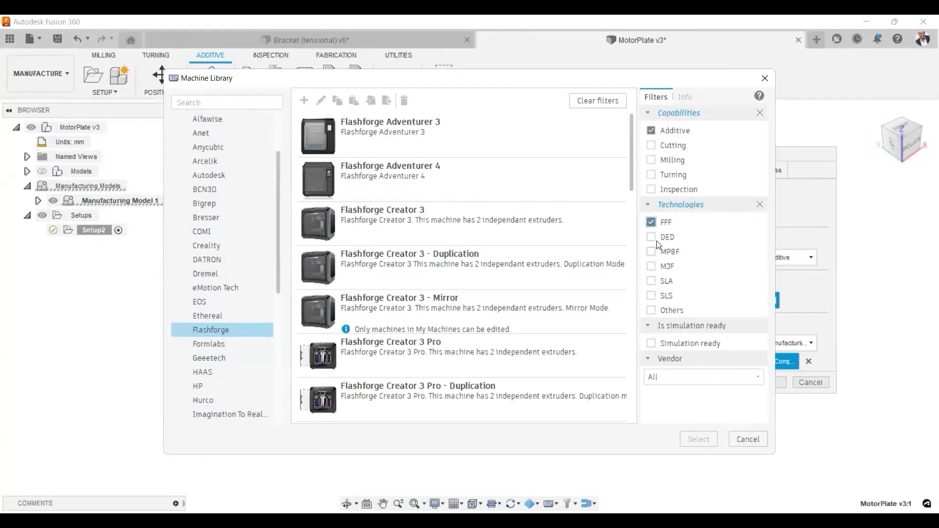
{"action": "left_click", "coordinate": [651, 223]}
{"action": "left_click", "coordinate": [652, 238]}
{"action": "left_click", "coordinate": [652, 238]}
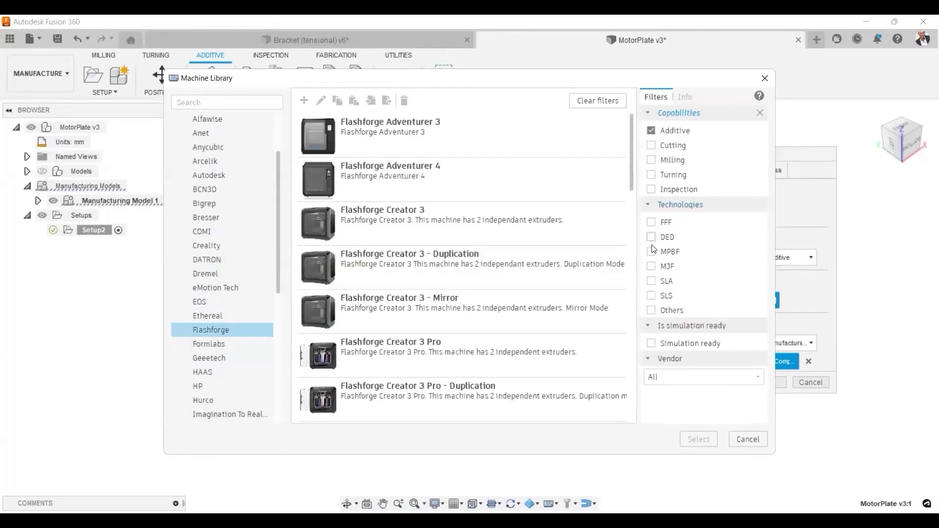
{"action": "left_click", "coordinate": [652, 251]}
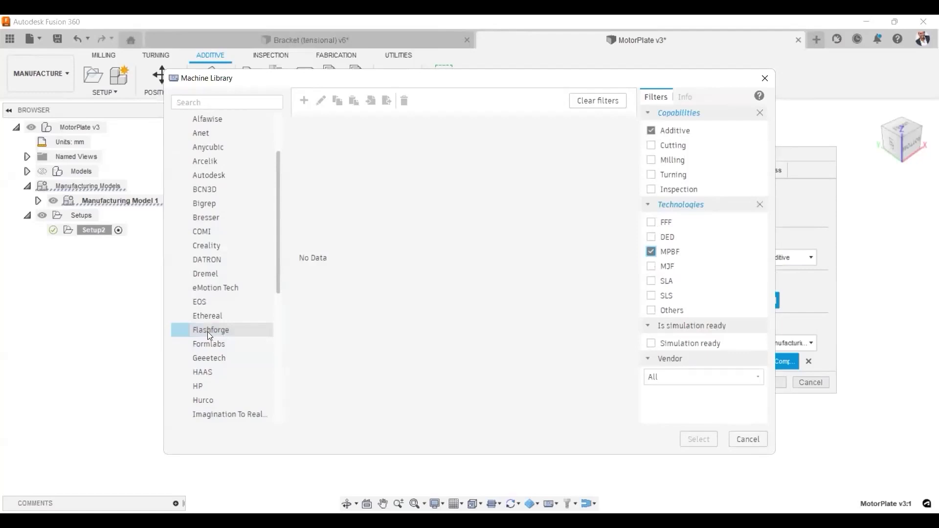
- Compare machines across the whole Fusion 360 library by filtering for DED, SLA, SLS and MJF in turn, then clear the technology filters
{"action": "scroll", "coordinate": [184, 165], "scroll_direction": "up", "scroll_amount": 3}
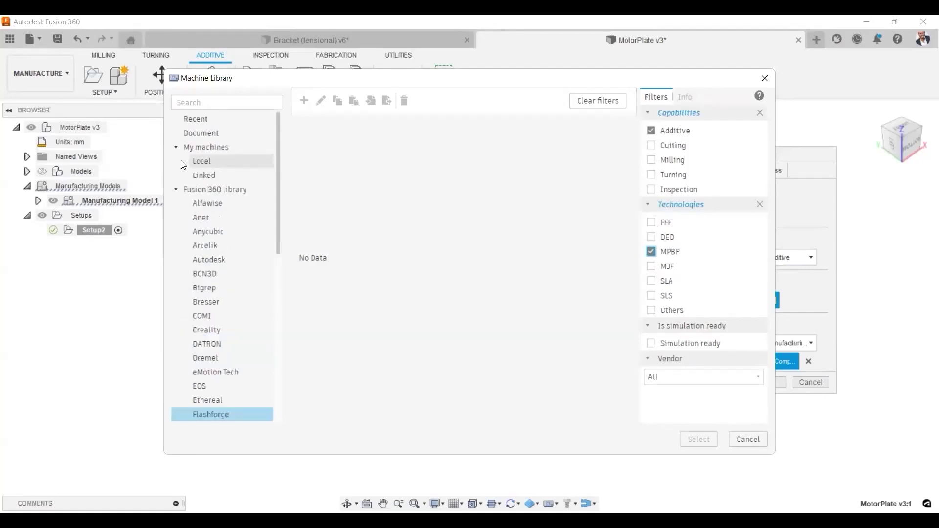
{"action": "left_click", "coordinate": [221, 190]}
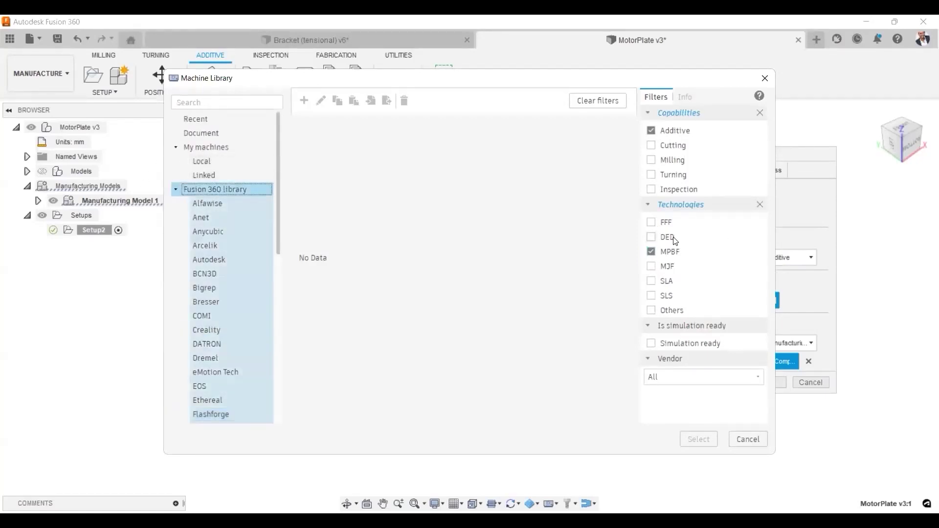
{"action": "left_click", "coordinate": [650, 251]}
{"action": "left_click", "coordinate": [653, 237]}
{"action": "left_click", "coordinate": [651, 236]}
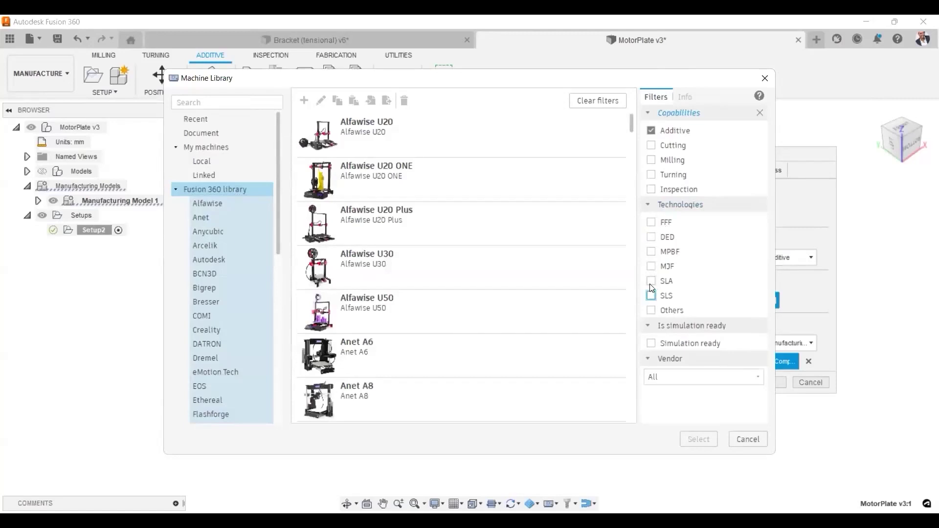
{"action": "left_click", "coordinate": [650, 281]}
{"action": "scroll", "coordinate": [554, 255], "scroll_direction": "down", "scroll_amount": 1}
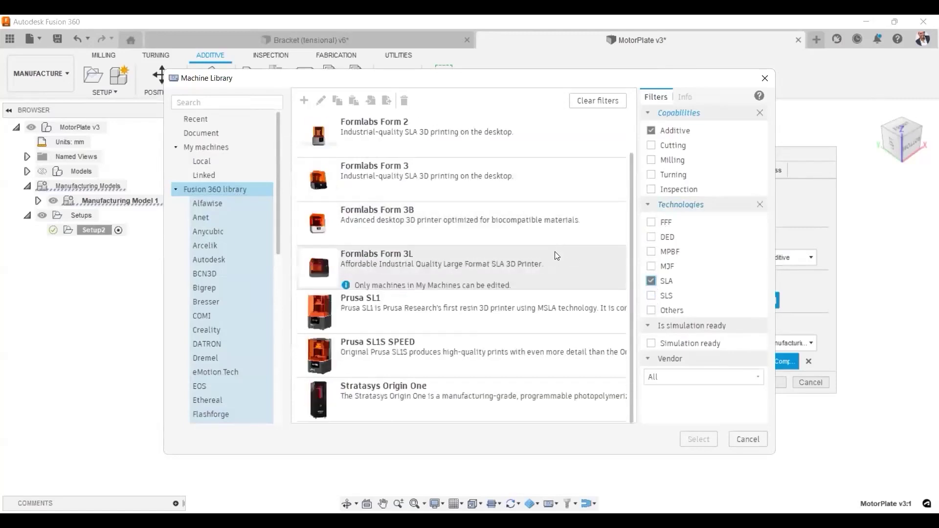
{"action": "left_click", "coordinate": [651, 281]}
{"action": "left_click", "coordinate": [651, 295]}
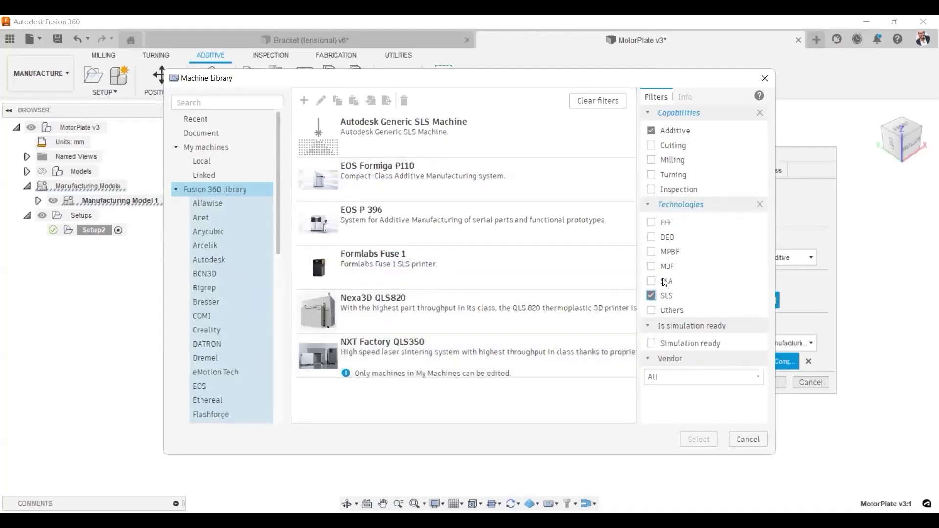
{"action": "left_click", "coordinate": [651, 266]}
{"action": "left_click", "coordinate": [651, 294]}
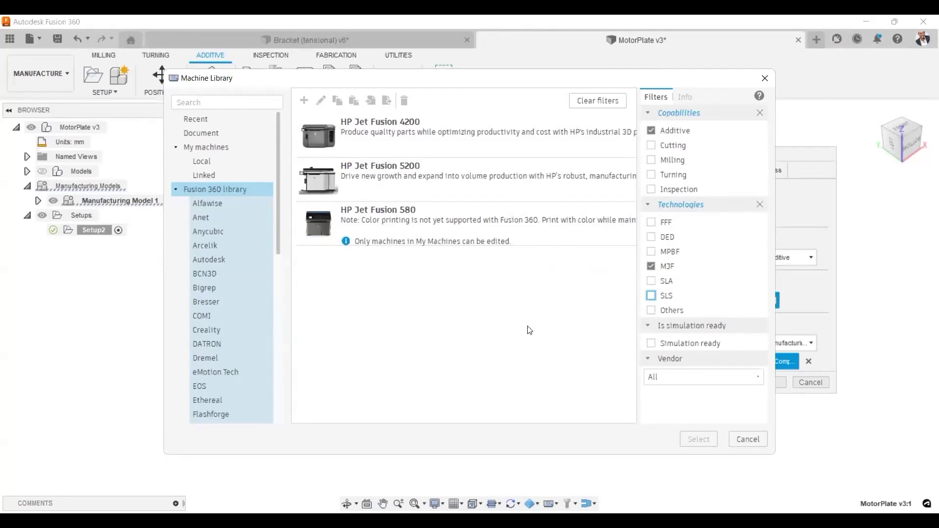
{"action": "left_click", "coordinate": [651, 266]}
- Filter the machine library by FFF and assign the Flashforge Creator Pro 2 from the Fusion 360 library to the setup
{"action": "left_click", "coordinate": [653, 223]}
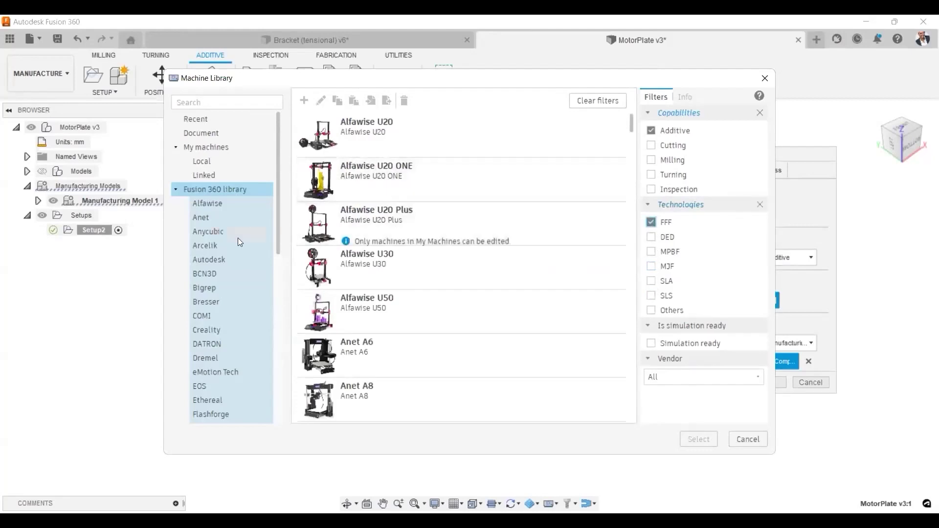
{"action": "scroll", "coordinate": [212, 339], "scroll_direction": "down", "scroll_amount": 1}
{"action": "scroll", "coordinate": [216, 350], "scroll_direction": "down", "scroll_amount": 1}
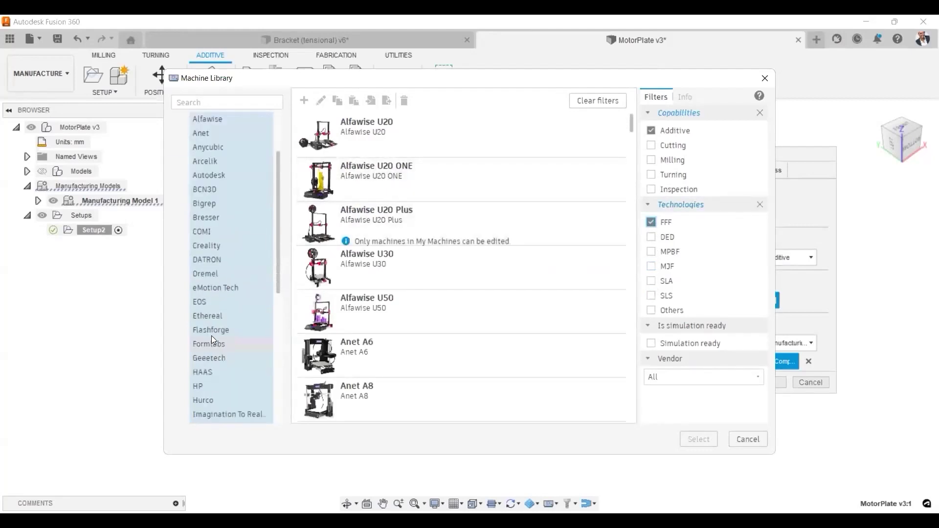
{"action": "left_click", "coordinate": [211, 331]}
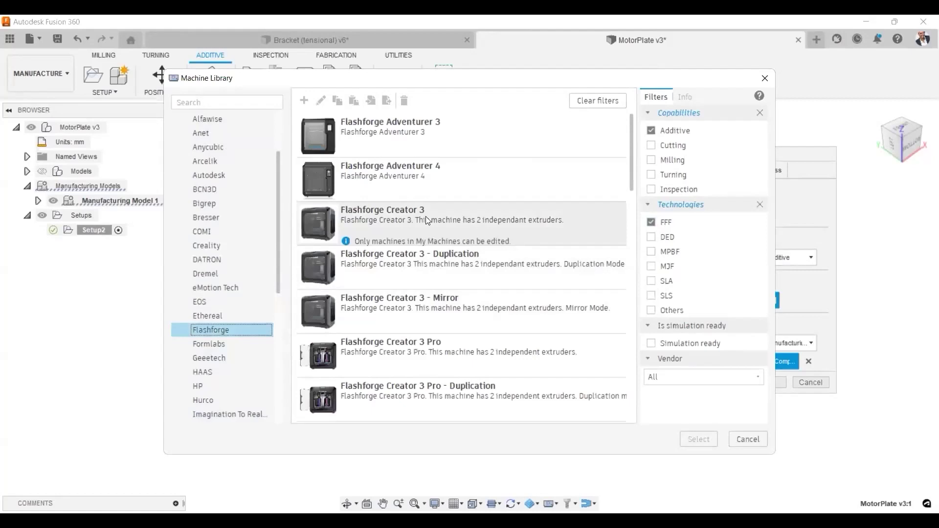
{"action": "scroll", "coordinate": [425, 216], "scroll_direction": "down", "scroll_amount": 3}
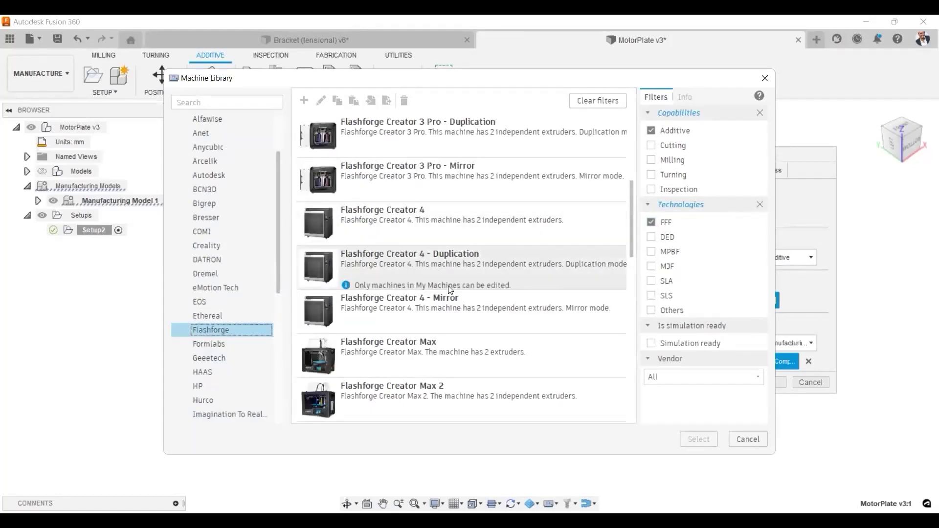
{"action": "scroll", "coordinate": [450, 289], "scroll_direction": "down", "scroll_amount": 2}
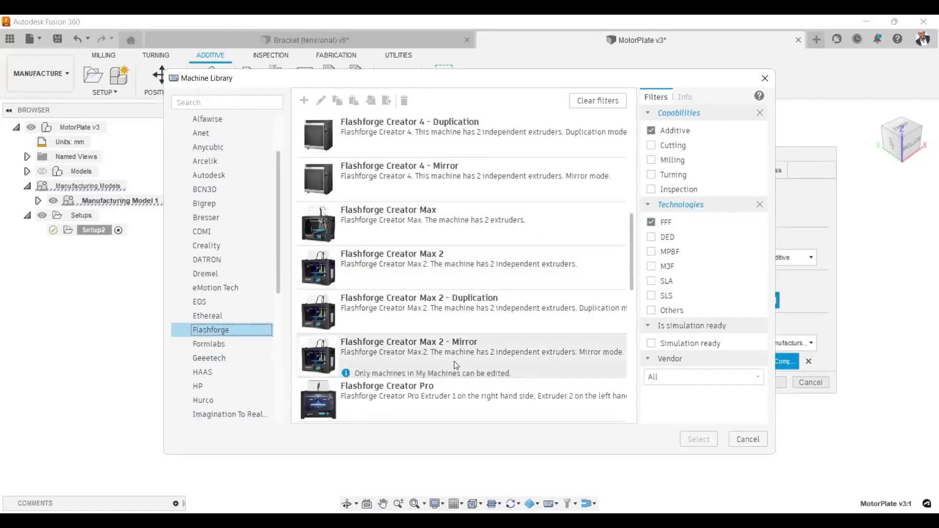
{"action": "scroll", "coordinate": [431, 282], "scroll_direction": "down", "scroll_amount": 2}
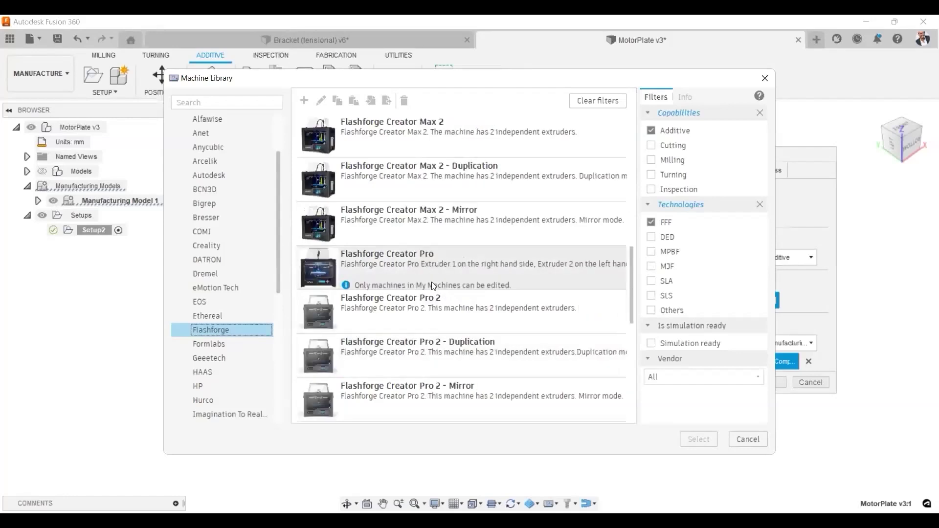
{"action": "left_click", "coordinate": [406, 300]}
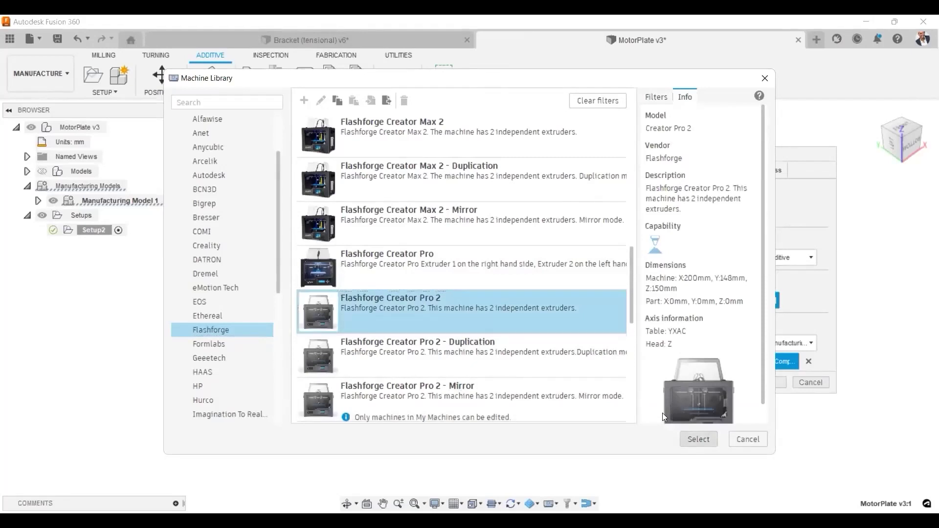
{"action": "key", "text": "Return"}
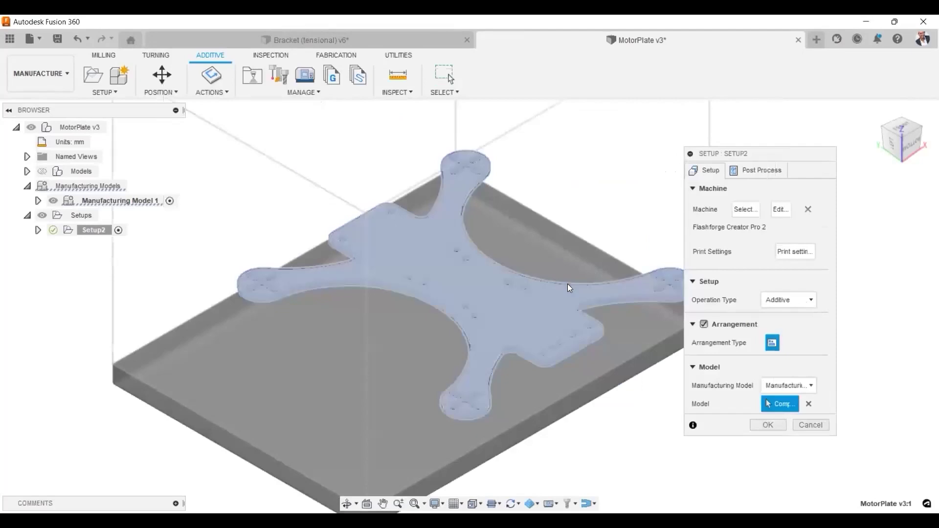
{"action": "scroll", "coordinate": [483, 304], "scroll_direction": "down", "scroll_amount": 5}
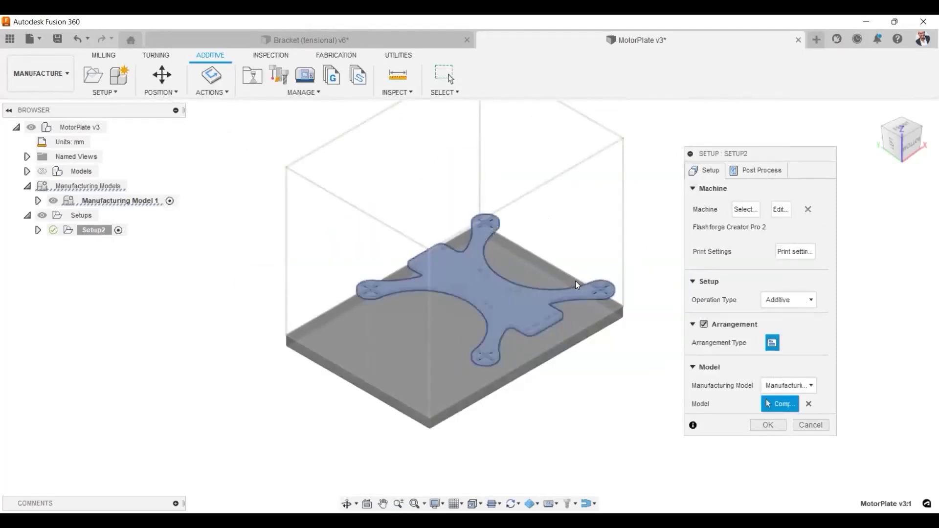
- Reopen the setup's machine selection and copy the Flashforge Creator Pro 2 from the Fusion 360 library into the local machines
{"action": "left_click", "coordinate": [744, 210]}
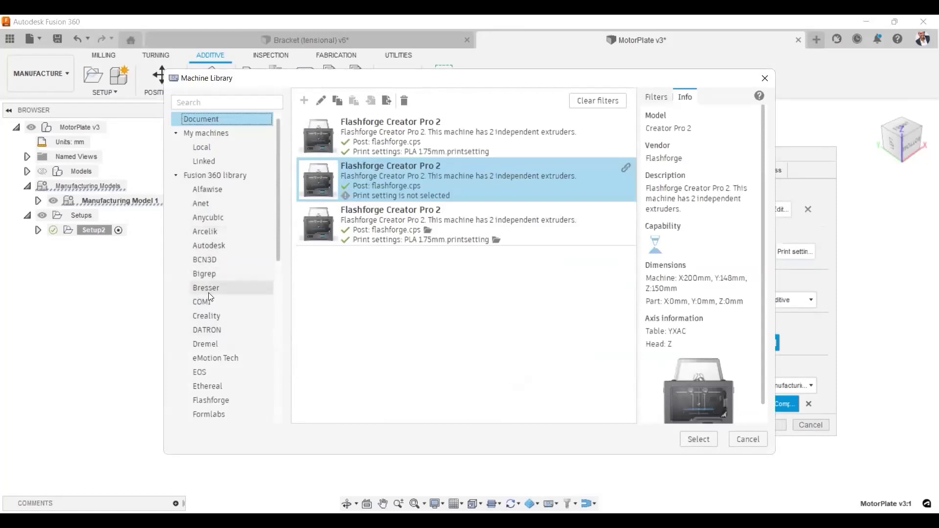
{"action": "left_click", "coordinate": [207, 399]}
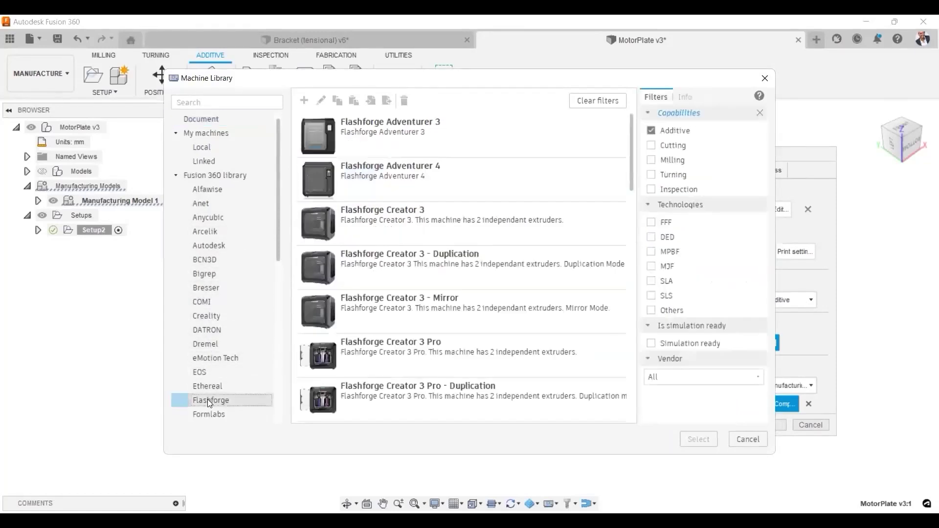
{"action": "scroll", "coordinate": [432, 350], "scroll_direction": "down", "scroll_amount": 5}
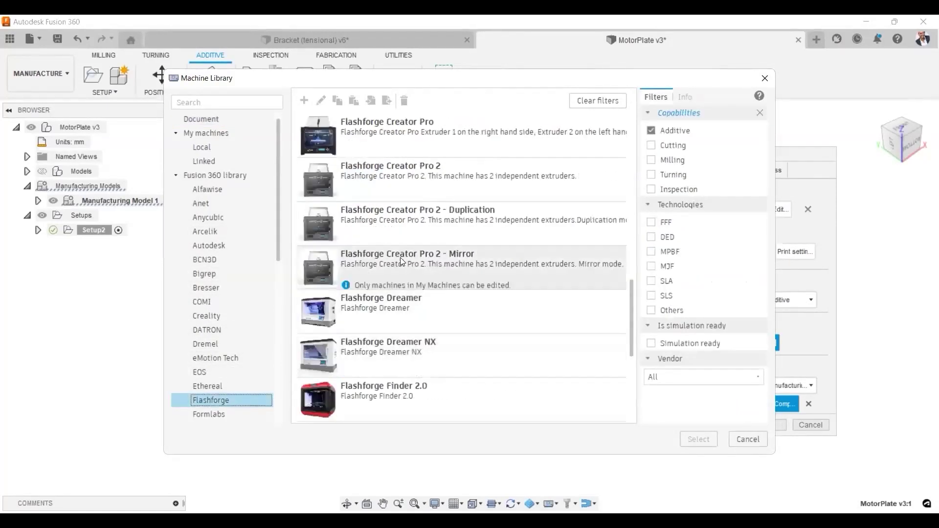
{"action": "left_click", "coordinate": [392, 186]}
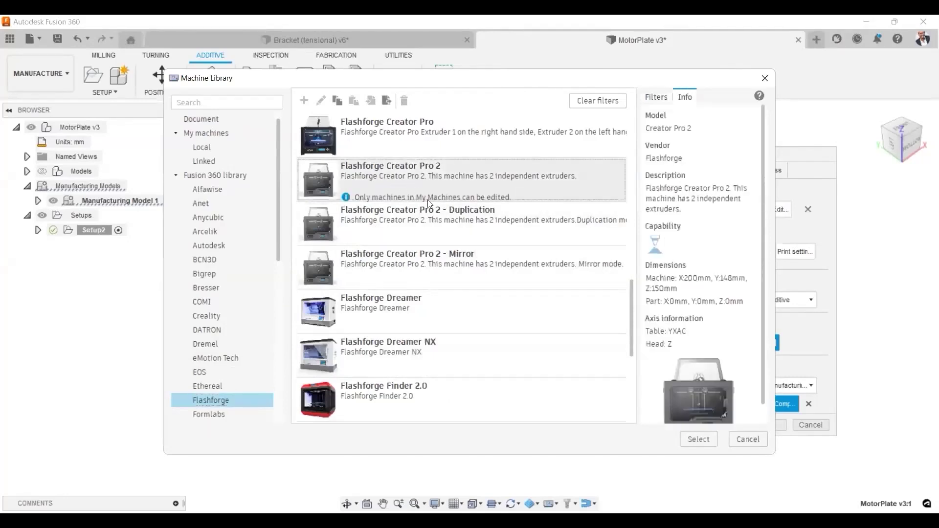
{"action": "scroll", "coordinate": [427, 200], "scroll_direction": "up", "scroll_amount": 3}
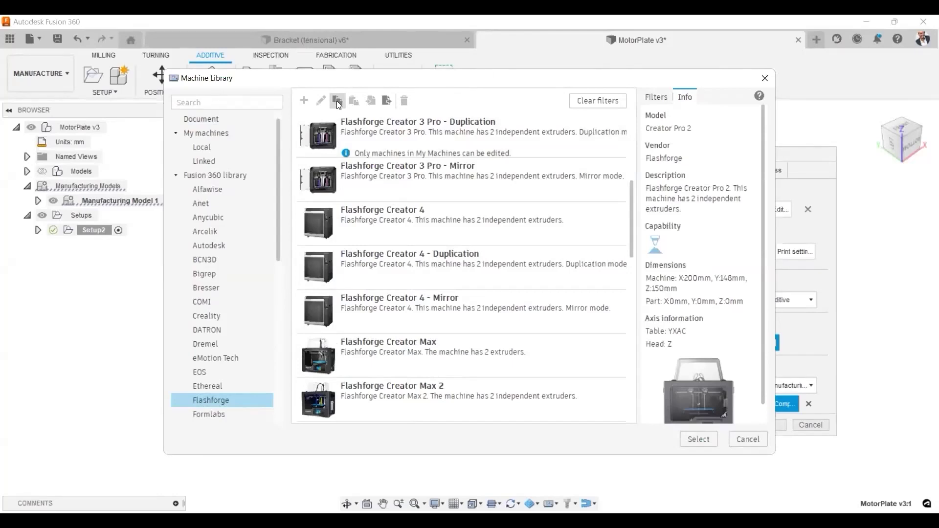
{"action": "scroll", "coordinate": [347, 132], "scroll_direction": "up", "scroll_amount": 1}
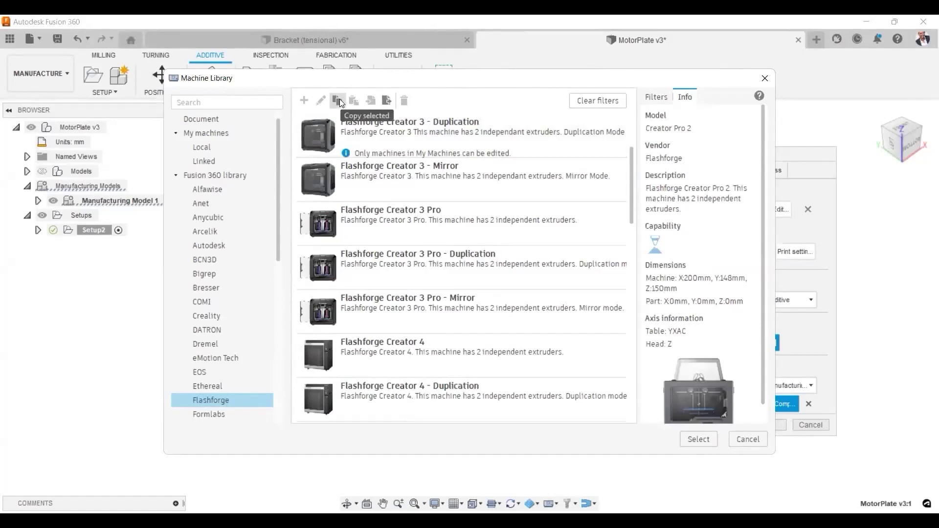
{"action": "scroll", "coordinate": [416, 375], "scroll_direction": "down", "scroll_amount": 3}
{"action": "scroll", "coordinate": [416, 375], "scroll_direction": "down", "scroll_amount": 2}
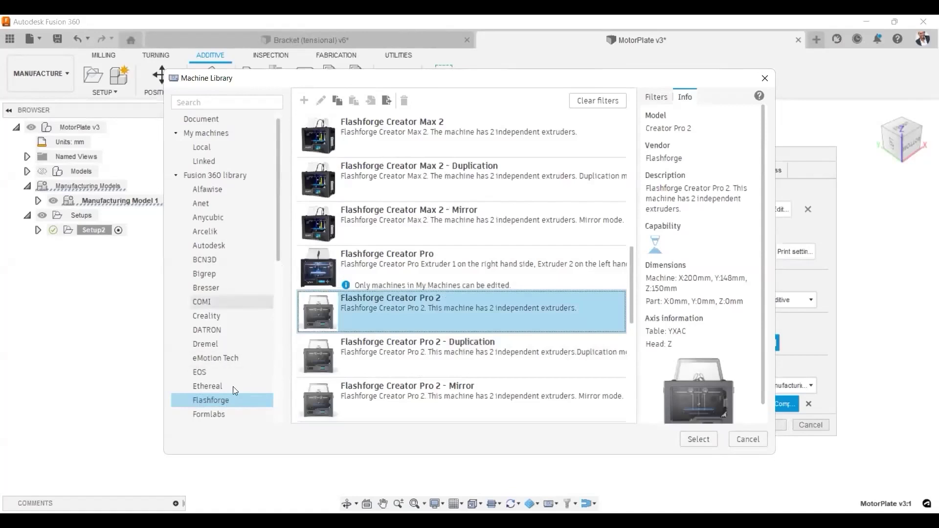
{"action": "scroll", "coordinate": [230, 283], "scroll_direction": "up", "scroll_amount": 1}
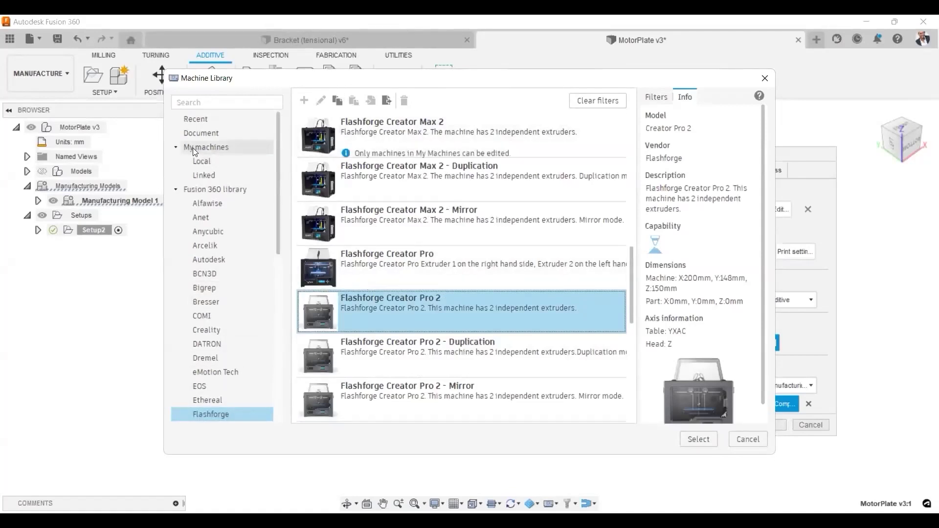
{"action": "left_click", "coordinate": [217, 162]}
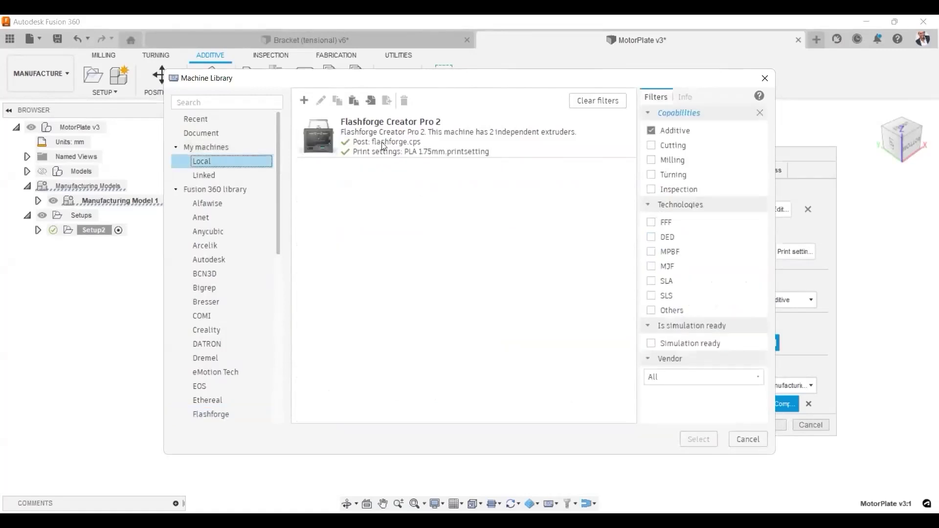
{"action": "left_click", "coordinate": [355, 100]}
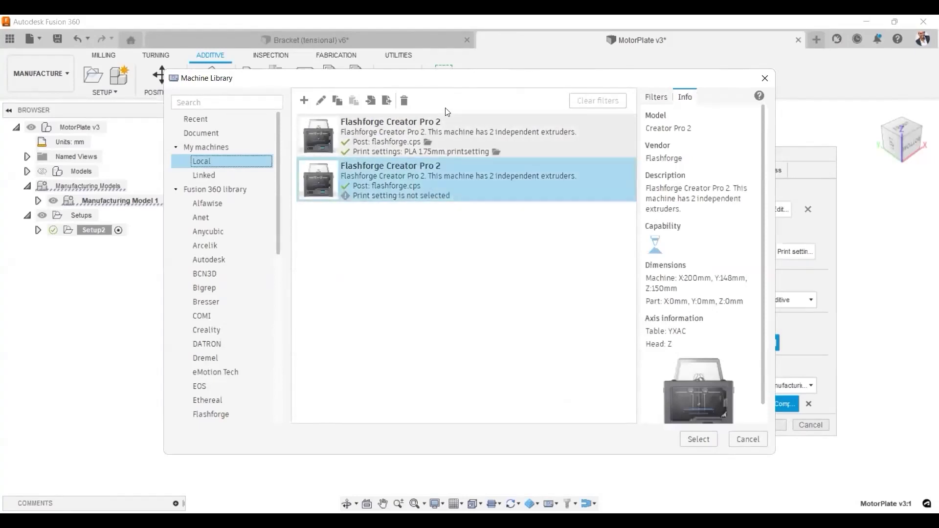
- Delete both Flashforge Creator Pro 2 entries from the local machines
{"action": "left_click", "coordinate": [404, 100]}
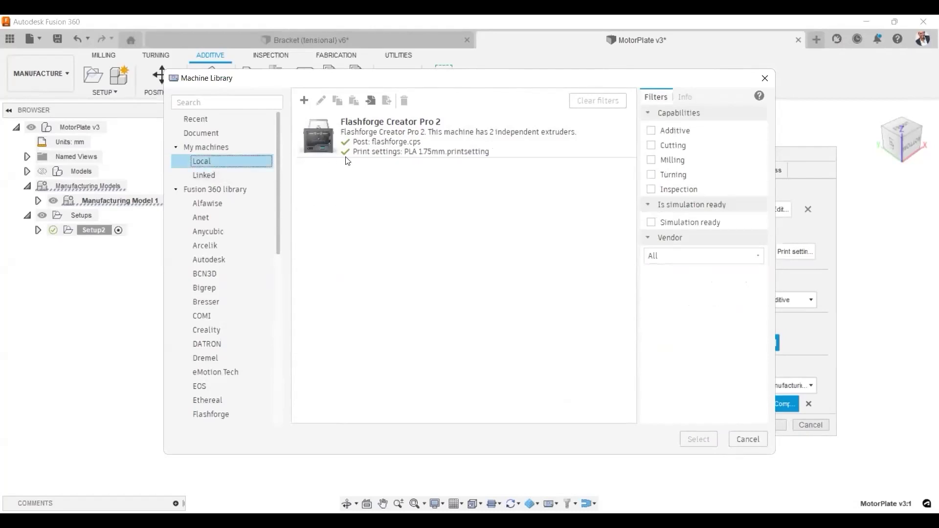
{"action": "left_click", "coordinate": [582, 142]}
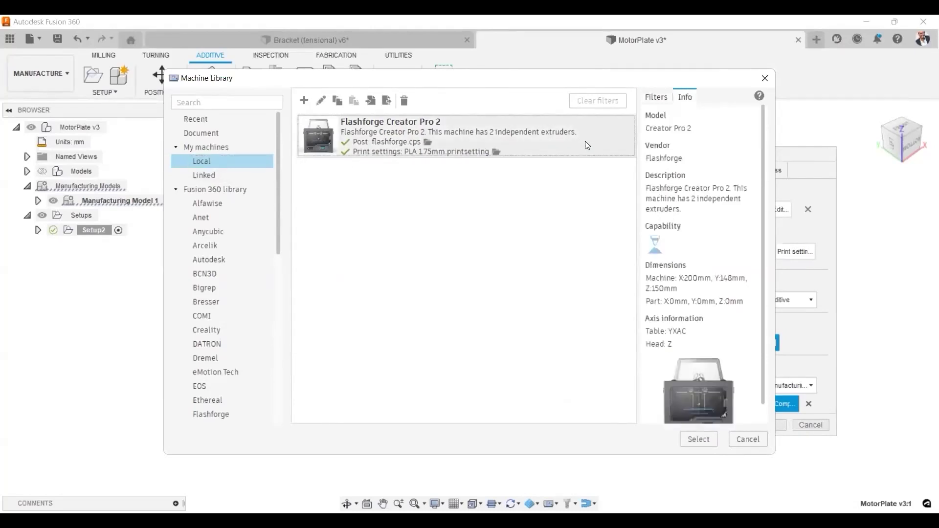
{"action": "left_click", "coordinate": [406, 102]}
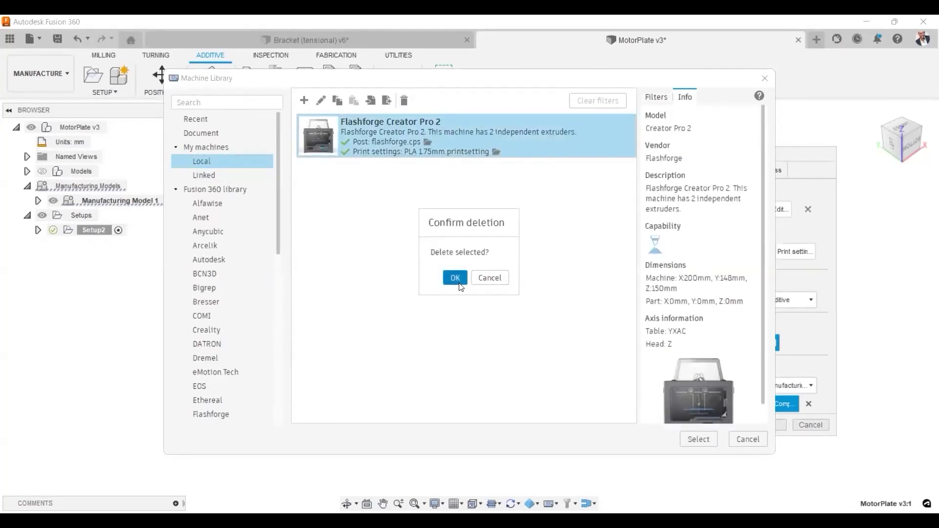
{"action": "key", "text": "Return"}
- Copy the Flashforge Creator Pro 2 from the Fusion 360 library into the emptied local machines folder
{"action": "left_click", "coordinate": [208, 413]}
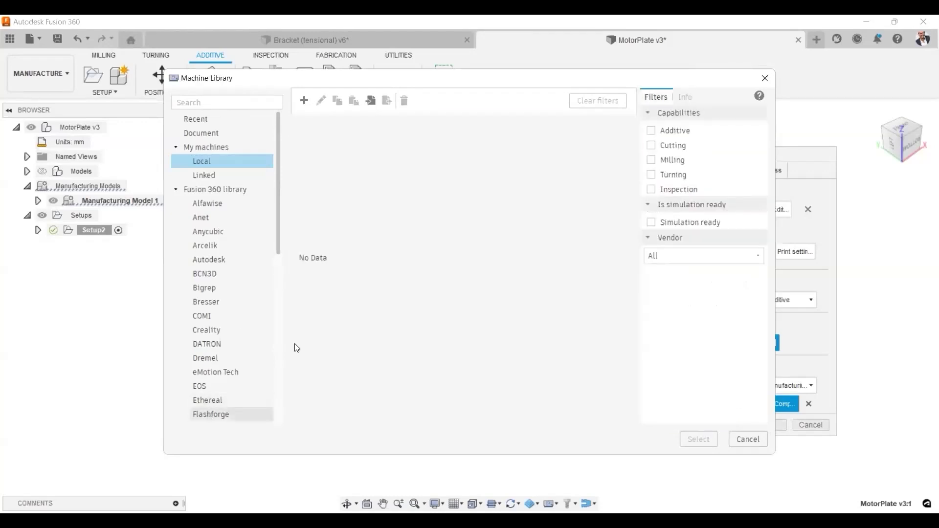
{"action": "scroll", "coordinate": [405, 332], "scroll_direction": "down", "scroll_amount": 8}
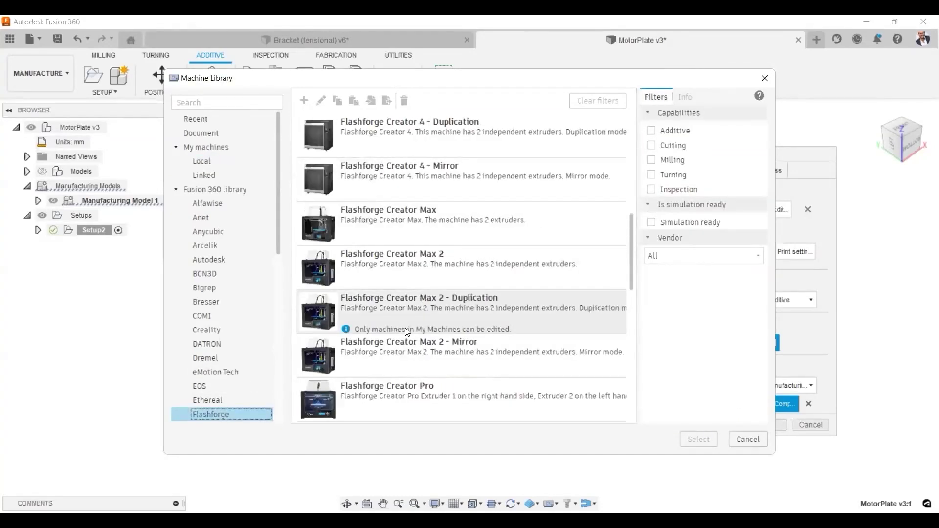
{"action": "left_click", "coordinate": [398, 313]}
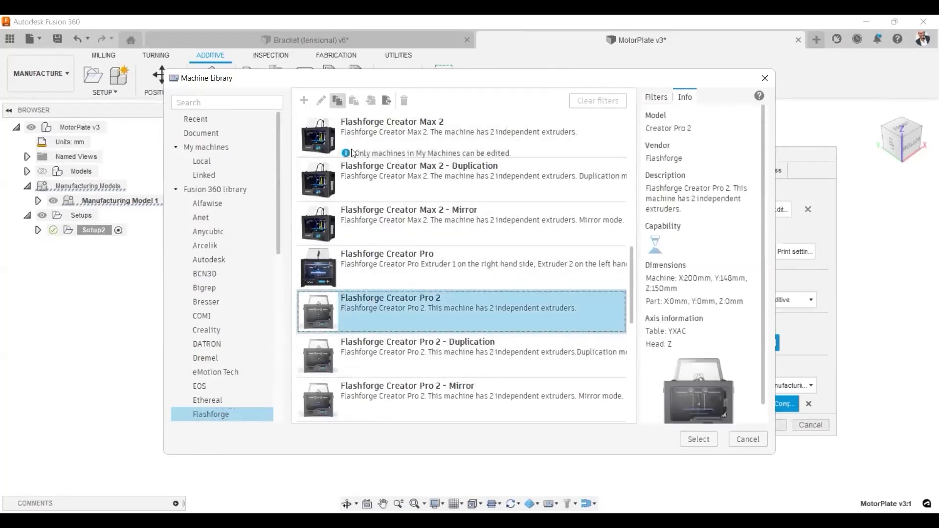
{"action": "left_click", "coordinate": [209, 165]}
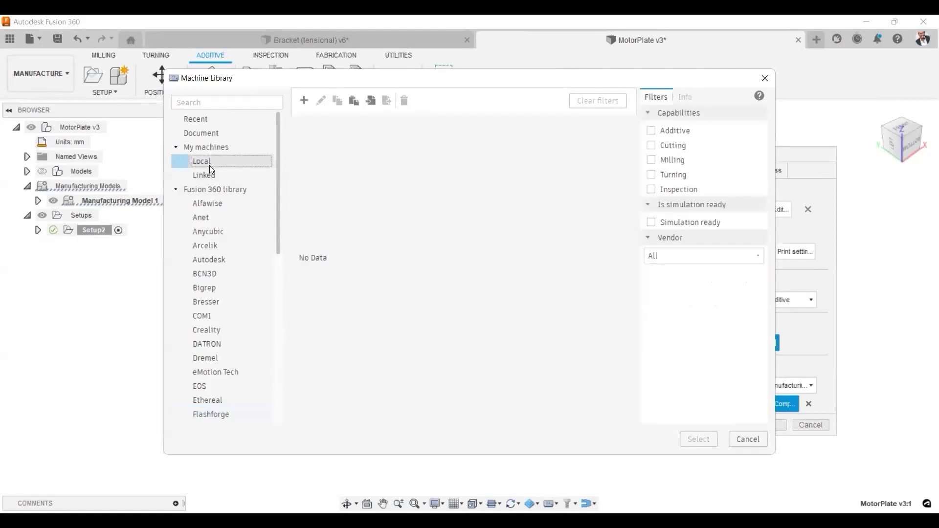
{"action": "left_click", "coordinate": [354, 103]}
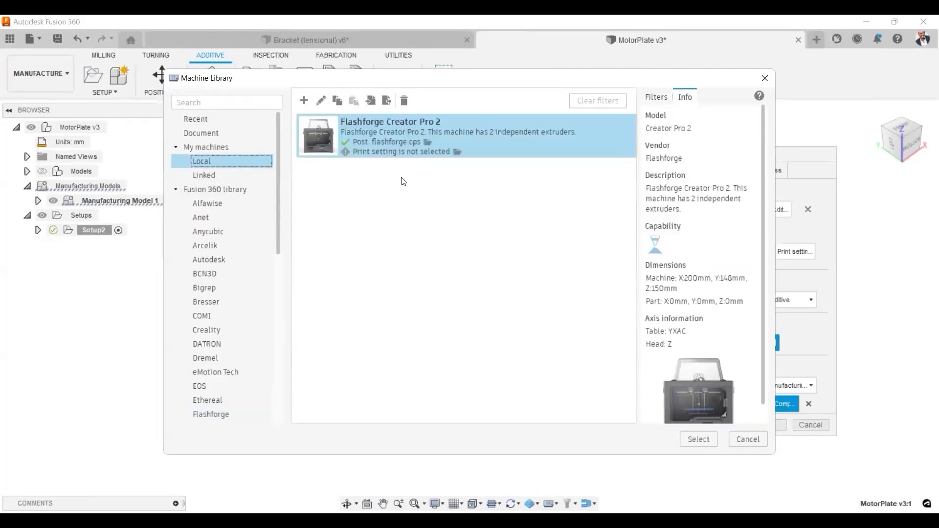
- Open the post library for the local Flashforge Creator Pro 2 and compare the descriptions of the Flashforge and Flashforge Creator Pro posts
{"action": "left_click", "coordinate": [457, 150]}
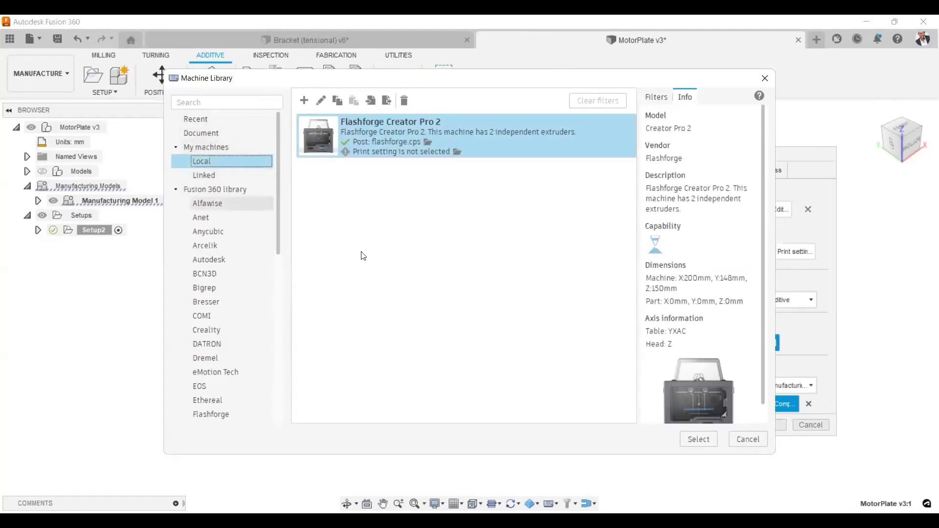
{"action": "left_click", "coordinate": [206, 161]}
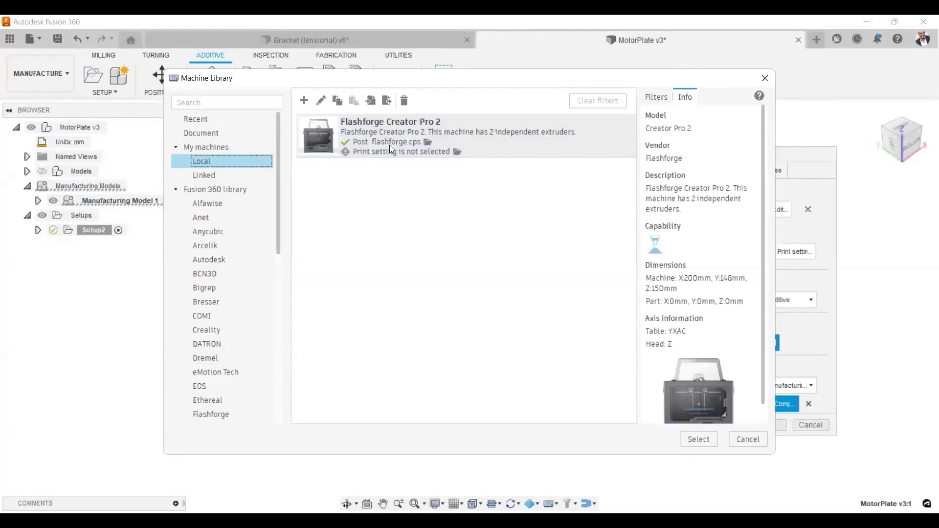
{"action": "left_click", "coordinate": [424, 140]}
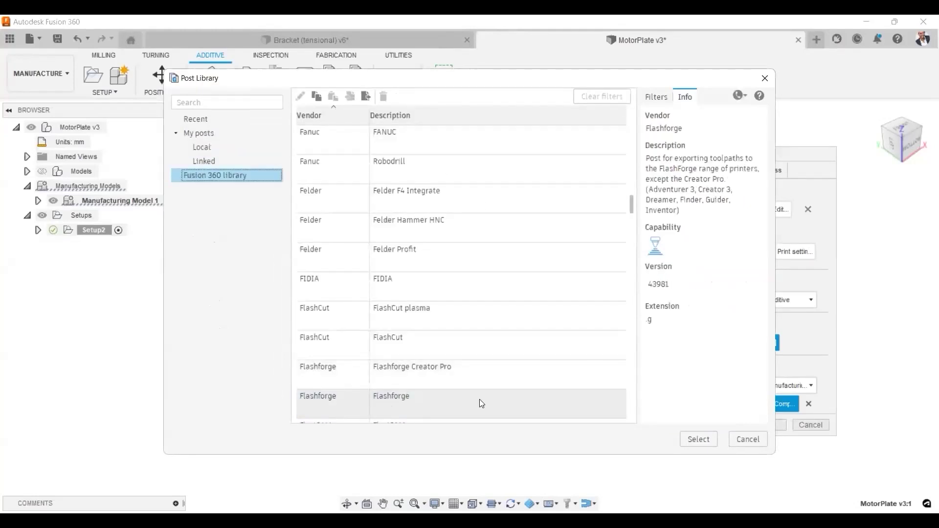
{"action": "scroll", "coordinate": [401, 328], "scroll_direction": "down", "scroll_amount": 1}
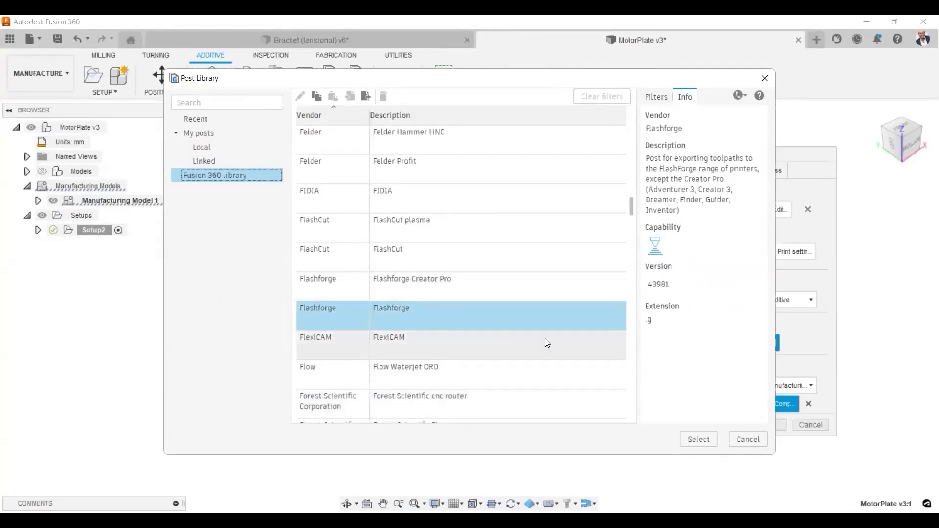
{"action": "left_click", "coordinate": [399, 270]}
{"action": "left_click", "coordinate": [400, 289]}
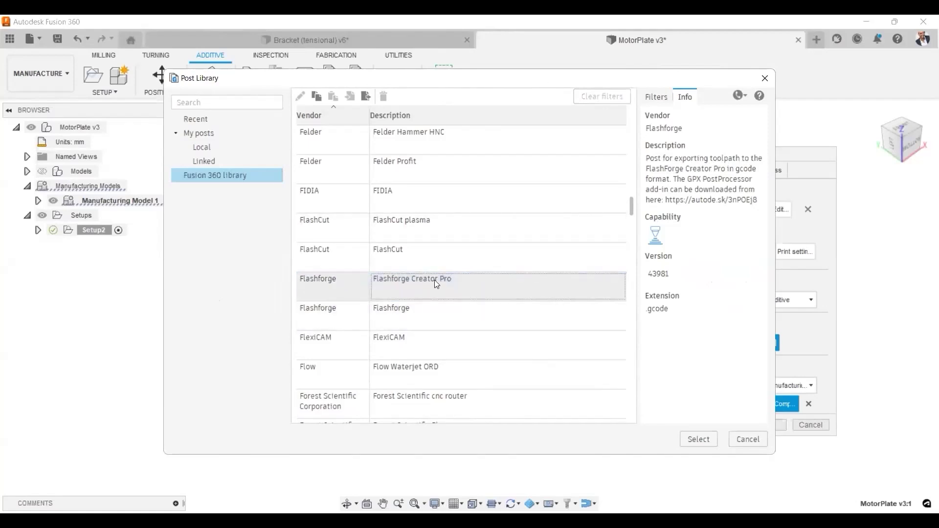
{"action": "left_click", "coordinate": [423, 310]}
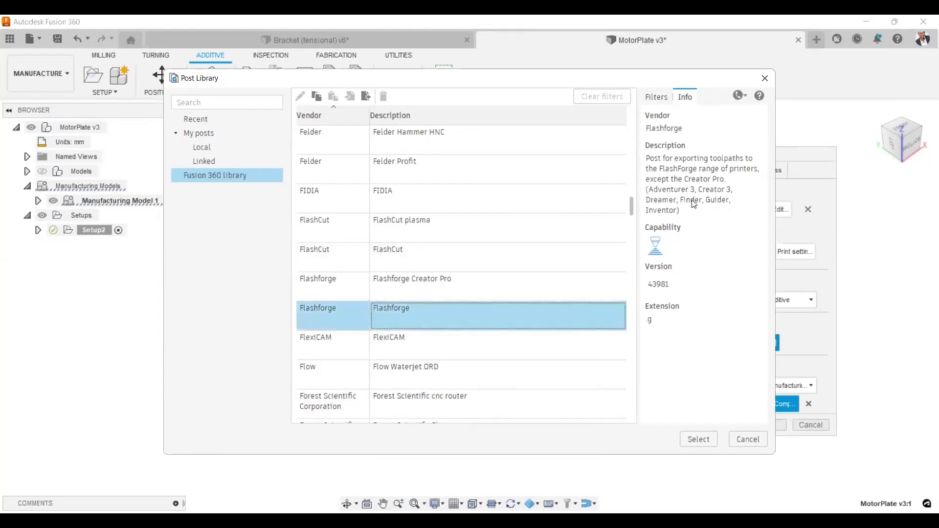
{"action": "left_click", "coordinate": [394, 319]}
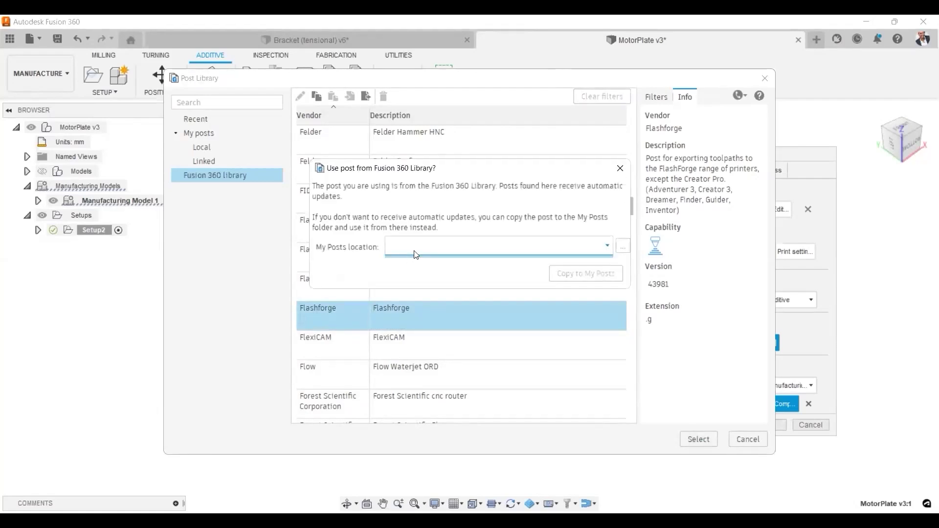
{"action": "left_click", "coordinate": [415, 252]}
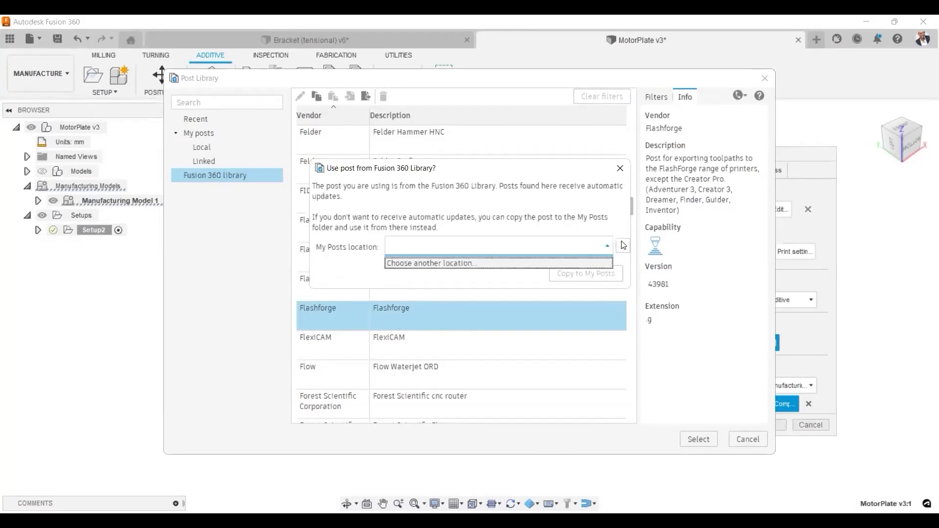
{"action": "left_click", "coordinate": [620, 168]}
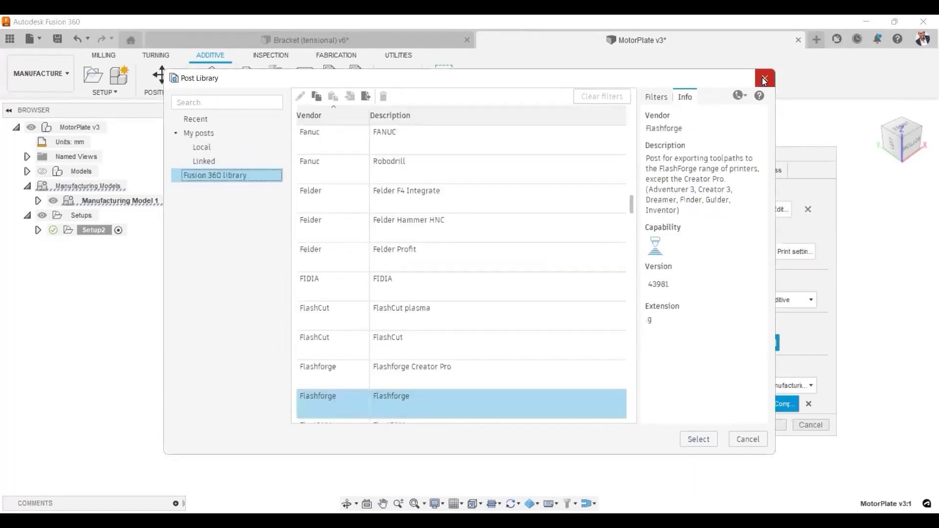
{"action": "left_click", "coordinate": [764, 80]}
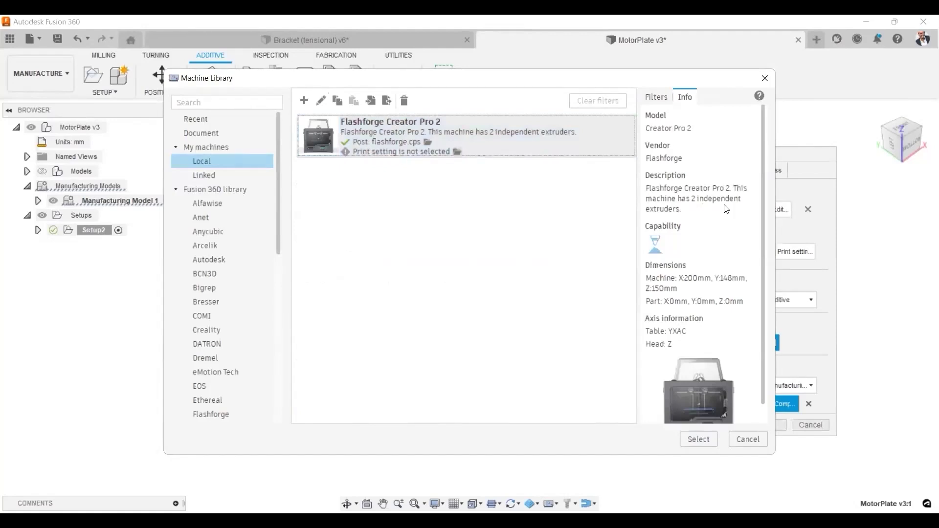
- Use the local Flashforge Creator Pro 2 in the setup, assign the PLA 1.75mm print setting from the Fusion 360 library, and accept the setup
{"action": "key", "text": "Return"}
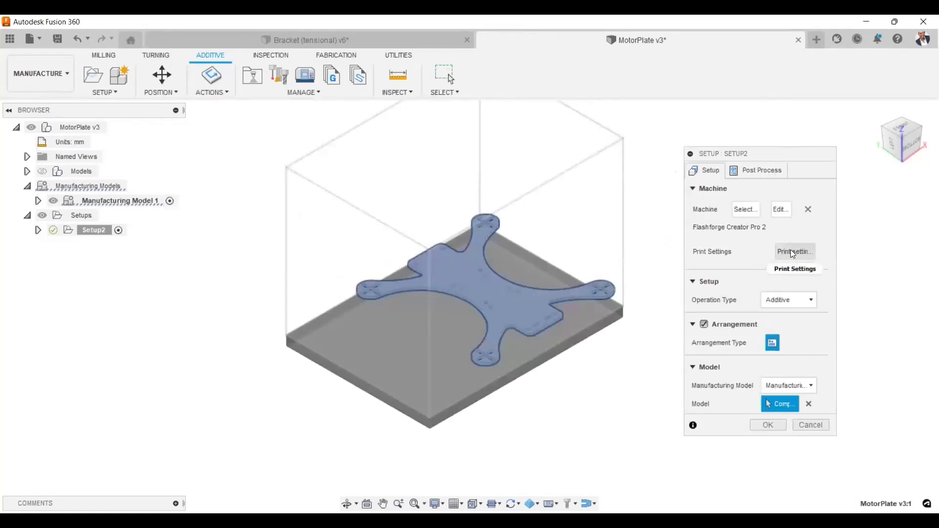
{"action": "left_click", "coordinate": [792, 251]}
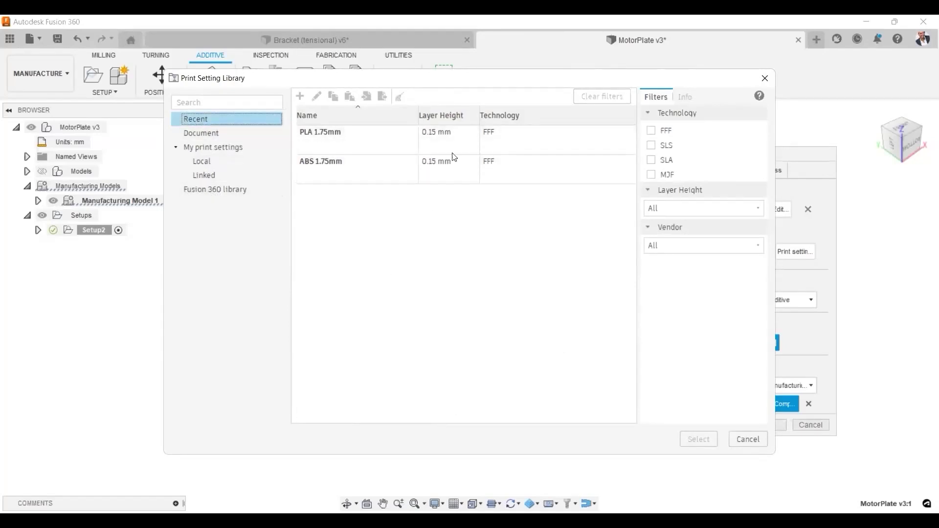
{"action": "left_click", "coordinate": [200, 196]}
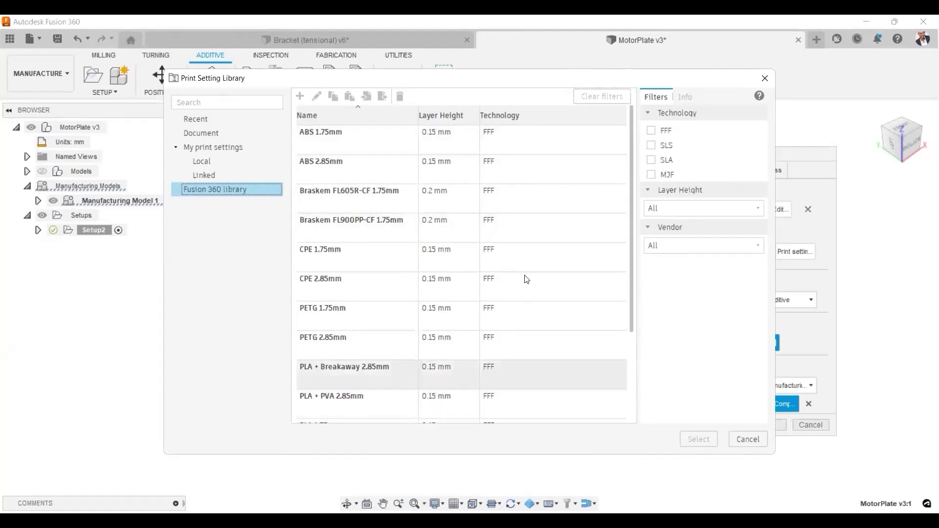
{"action": "scroll", "coordinate": [530, 390], "scroll_direction": "down", "scroll_amount": 2}
{"action": "scroll", "coordinate": [531, 390], "scroll_direction": "up", "scroll_amount": 2}
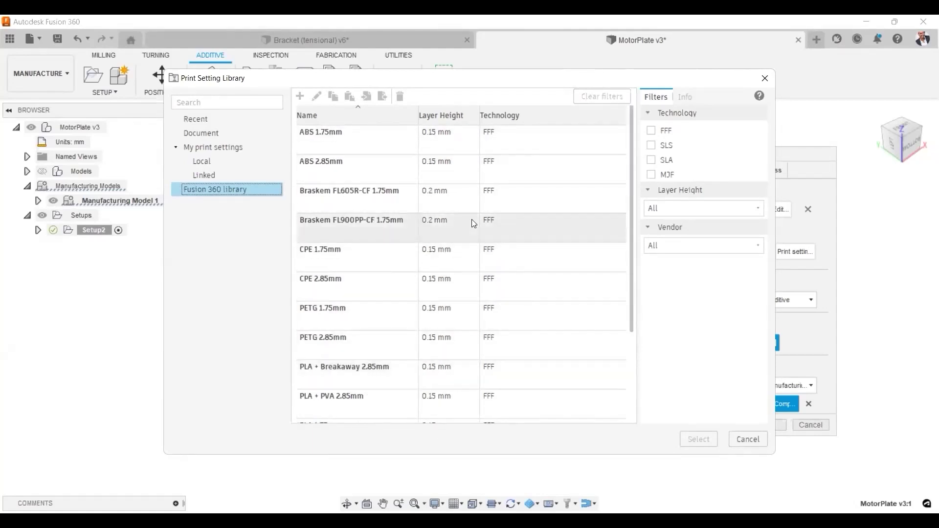
{"action": "scroll", "coordinate": [534, 280], "scroll_direction": "down", "scroll_amount": 2}
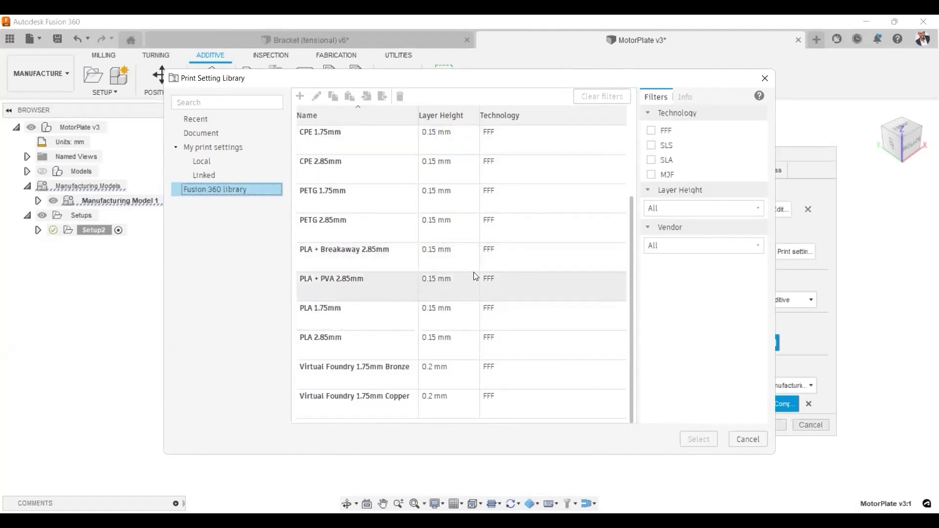
{"action": "left_click", "coordinate": [323, 315]}
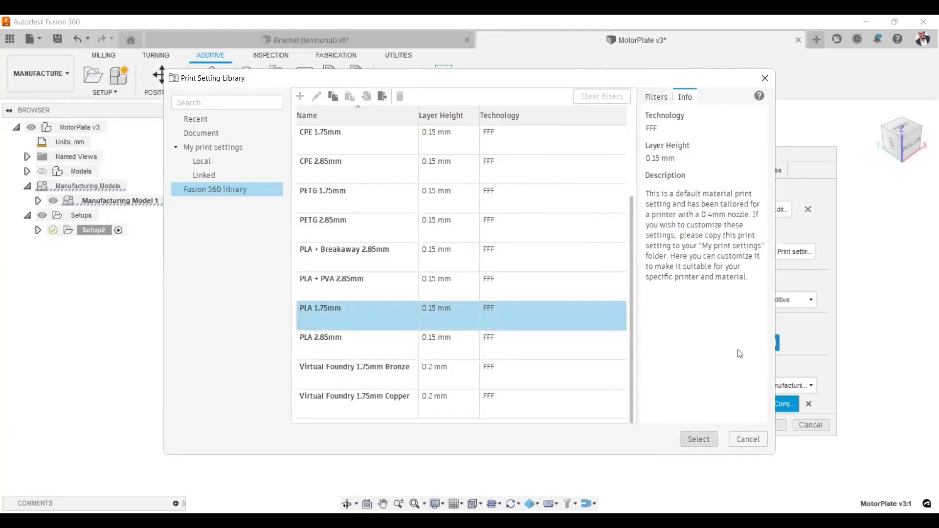
{"action": "key", "text": "Return"}
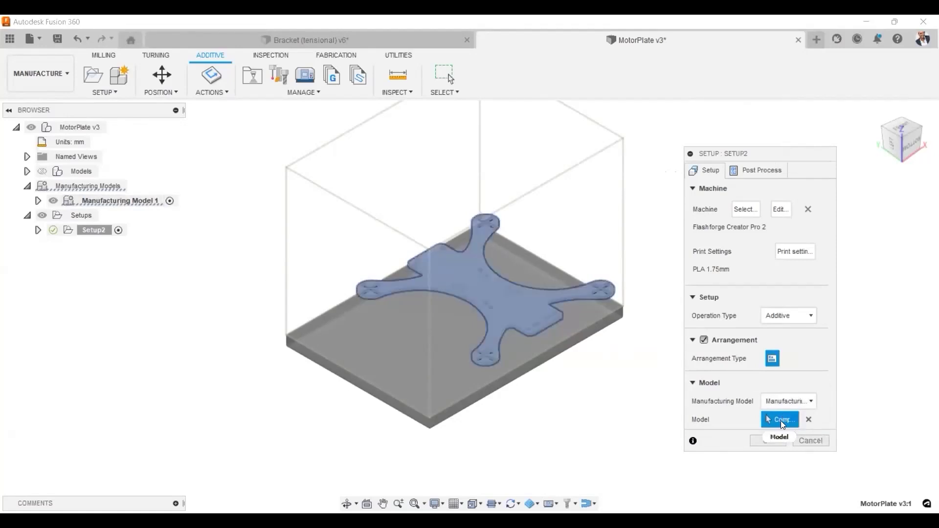
{"action": "left_click", "coordinate": [768, 440]}
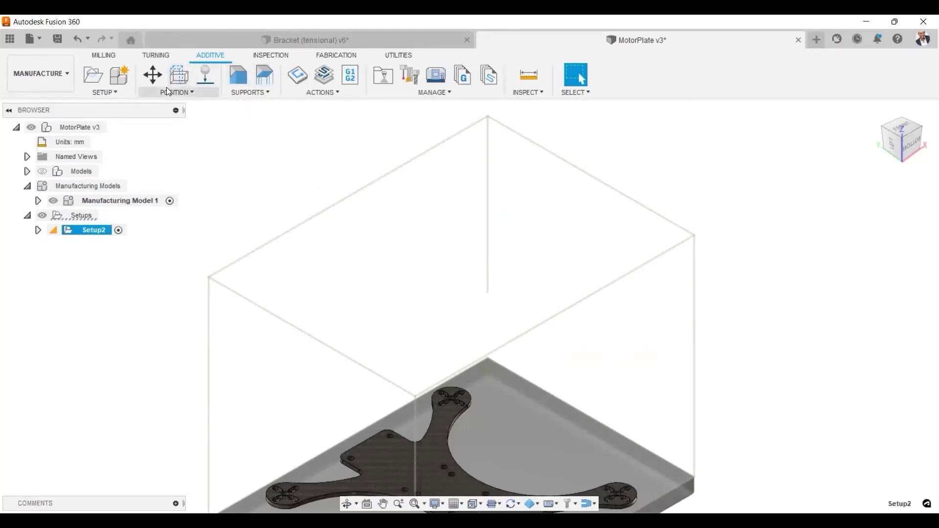
- Examine the motor plate and the printer's build volume from several sides to check their orientation
{"action": "scroll", "coordinate": [764, 342], "scroll_direction": "down", "scroll_amount": 4}
{"action": "middle_click_drag", "start_coordinate": [773, 380], "coordinate": [714, 306]}
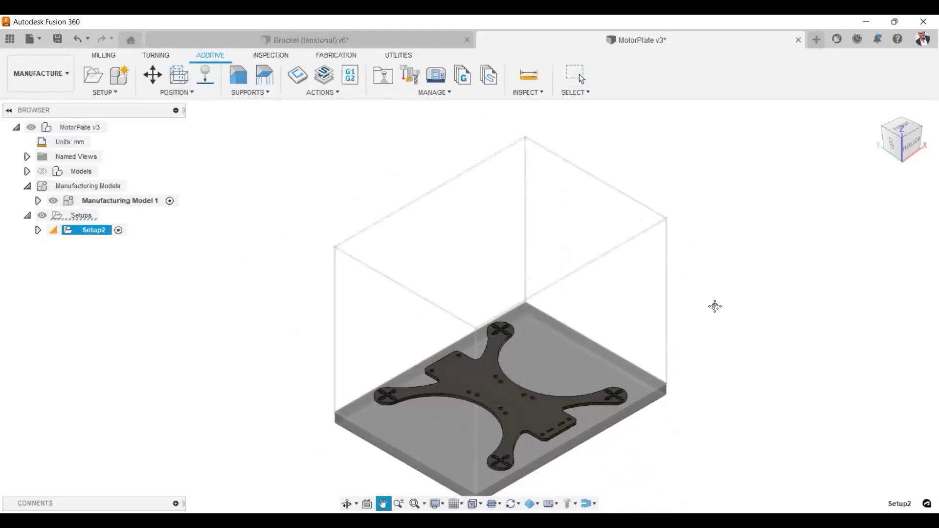
{"action": "mouse_move", "coordinate": [881, 128]}
{"action": "left_mouse_down"}
{"action": "mouse_move", "coordinate": [907, 146]}
{"action": "mouse_move", "coordinate": [880, 115]}
{"action": "mouse_move", "coordinate": [905, 138]}
{"action": "left_mouse_up"}
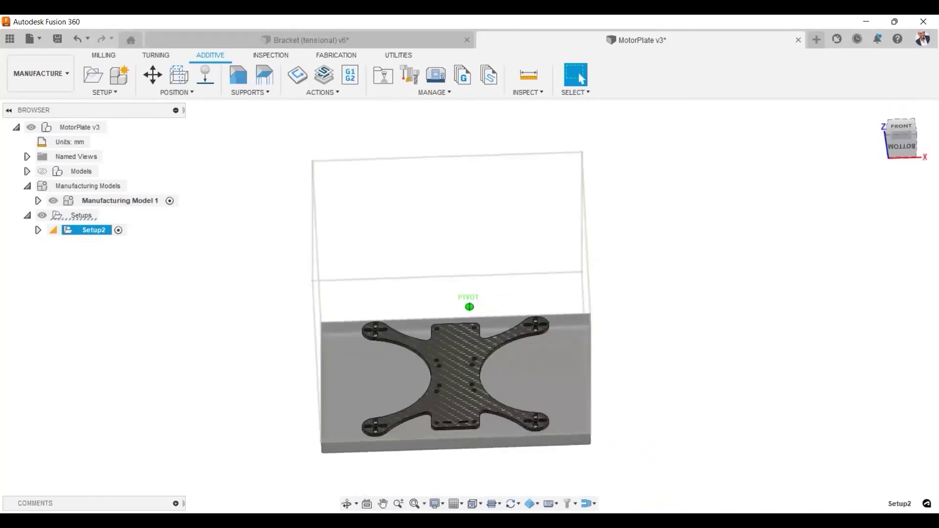
{"action": "left_click", "coordinate": [911, 137]}
{"action": "left_click_drag", "start_coordinate": [905, 133], "coordinate": [909, 155]}
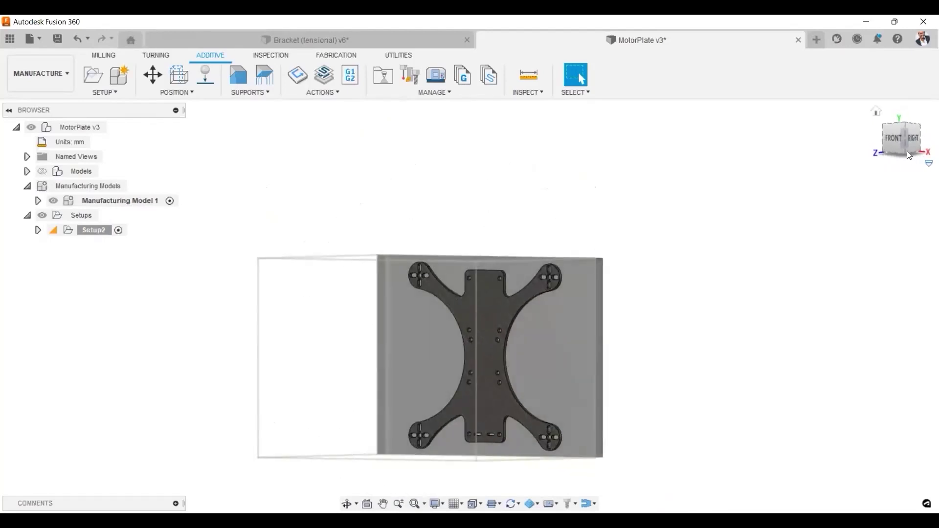
{"action": "left_click", "coordinate": [875, 111]}
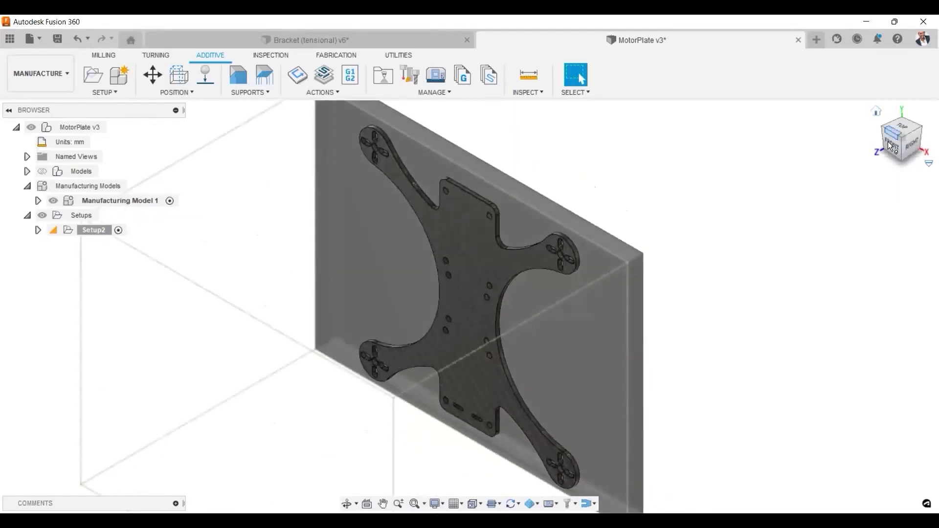
{"action": "left_click", "coordinate": [891, 145]}
{"action": "left_click", "coordinate": [904, 160]}
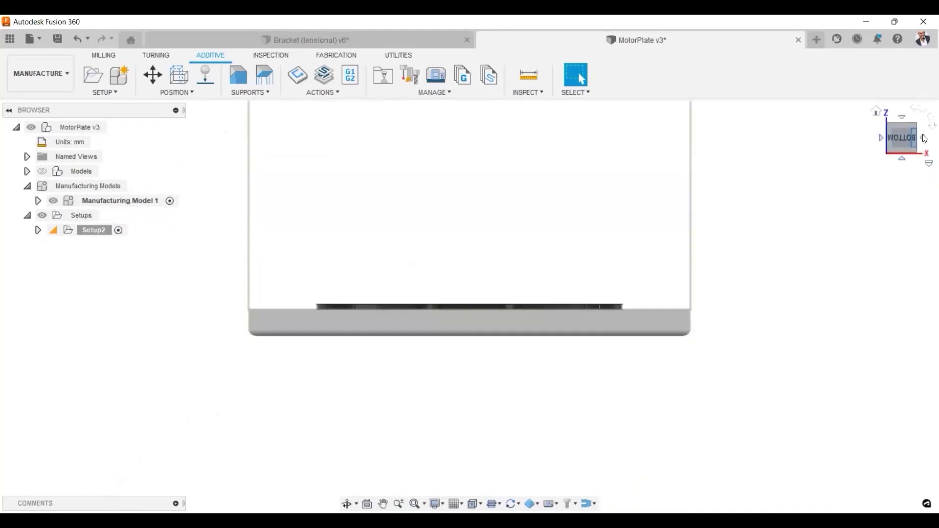
{"action": "left_click", "coordinate": [925, 138]}
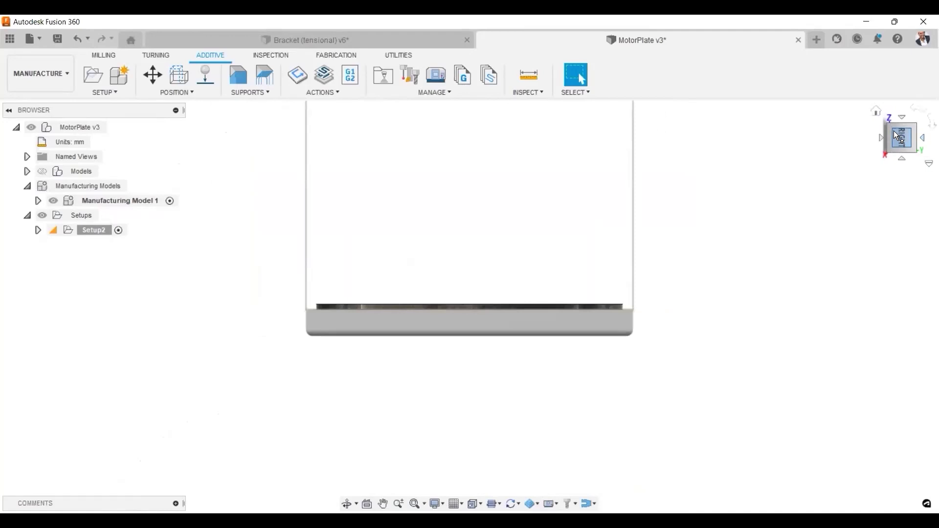
{"action": "left_click", "coordinate": [890, 125]}
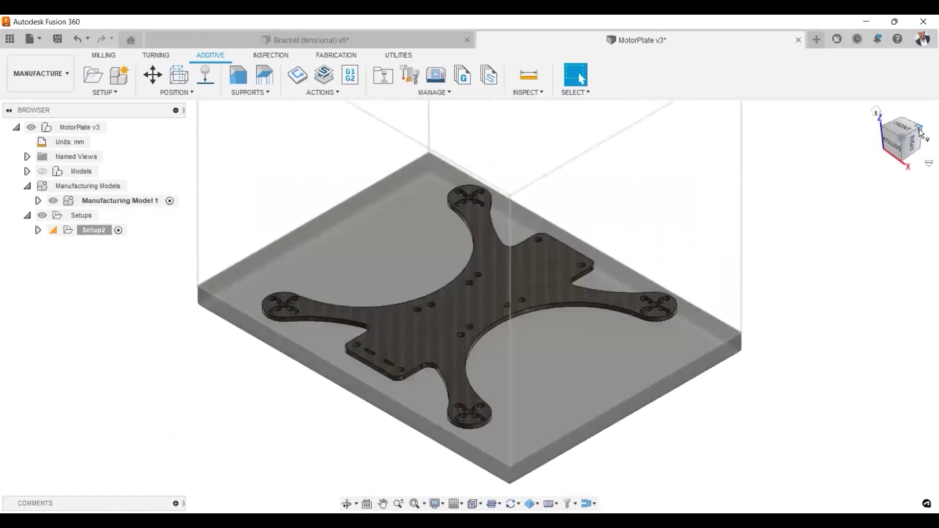
{"action": "left_click", "coordinate": [920, 132]}
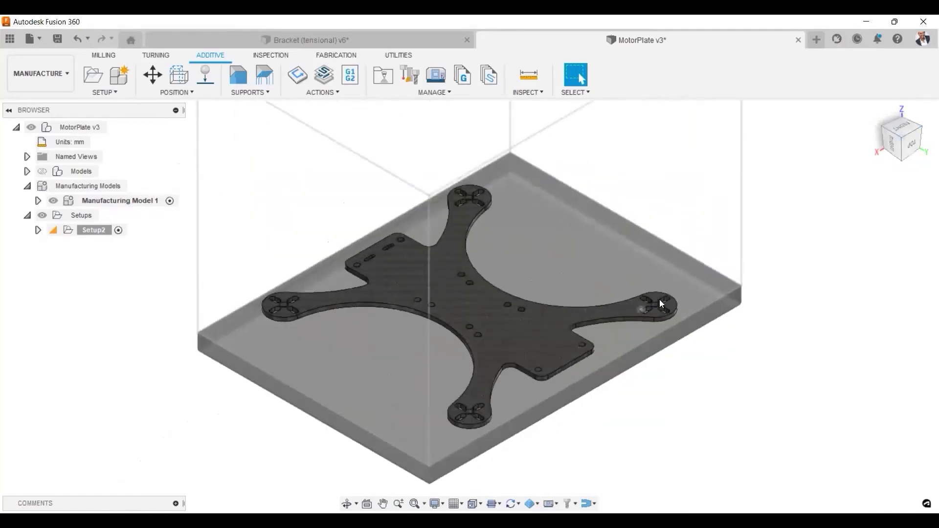
{"action": "scroll", "coordinate": [569, 295], "scroll_direction": "down", "scroll_amount": 3}
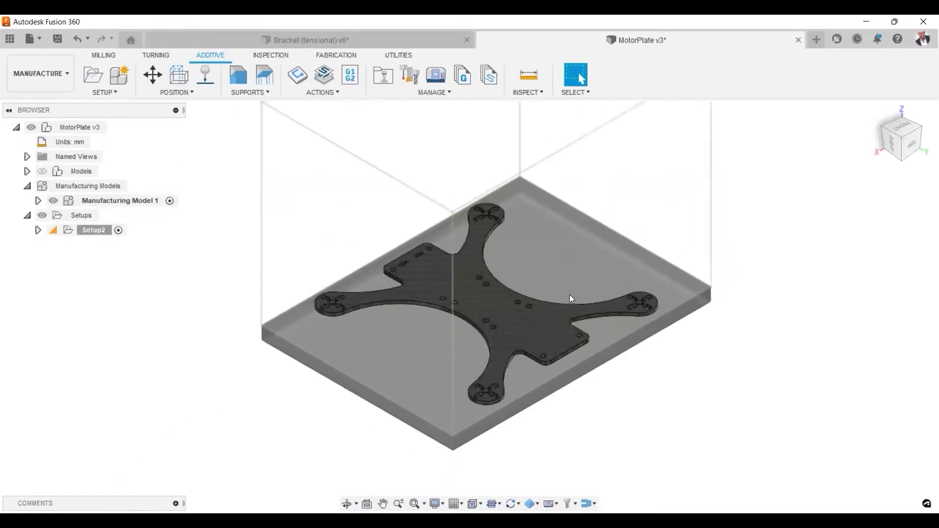
- Define the side view with the build plate horizontal and Z pointing up as Front, and check the top and bottom views
{"action": "left_click", "coordinate": [911, 145]}
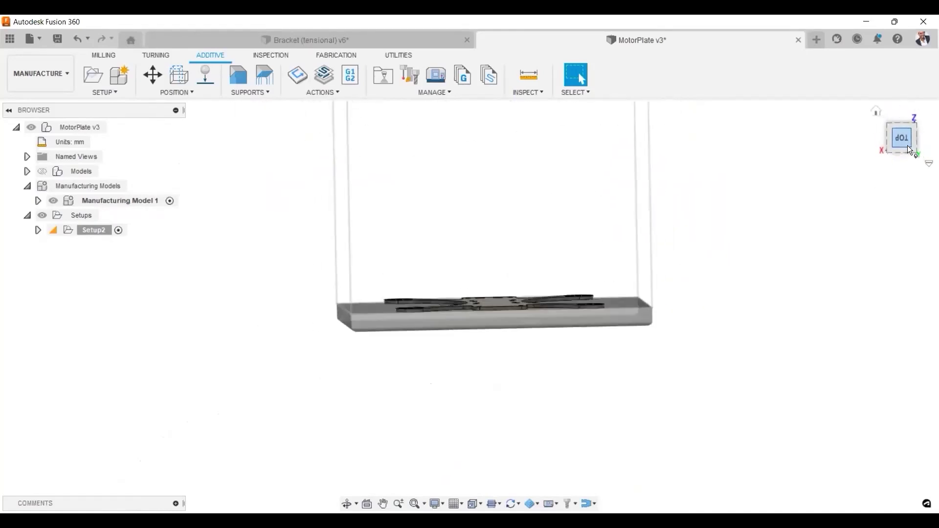
{"action": "right_click", "coordinate": [903, 143]}
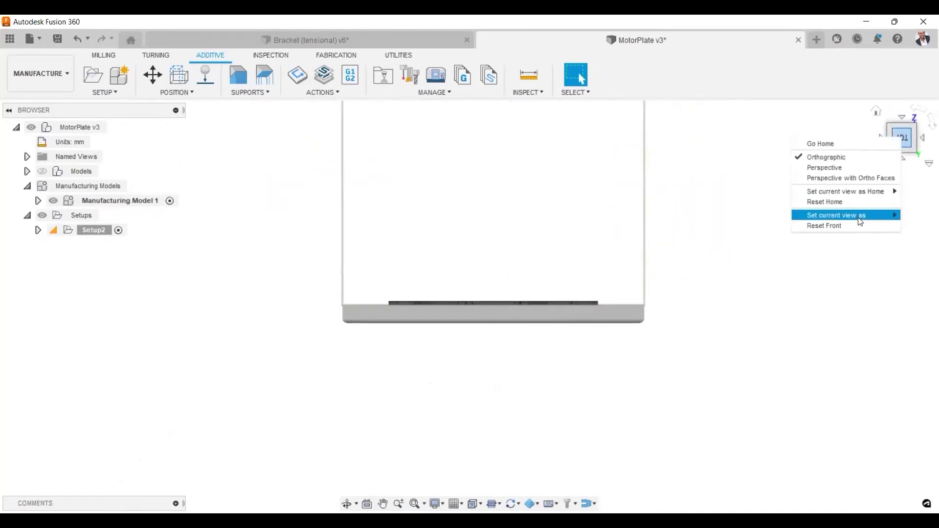
{"action": "mouse_move", "coordinate": [856, 215]}
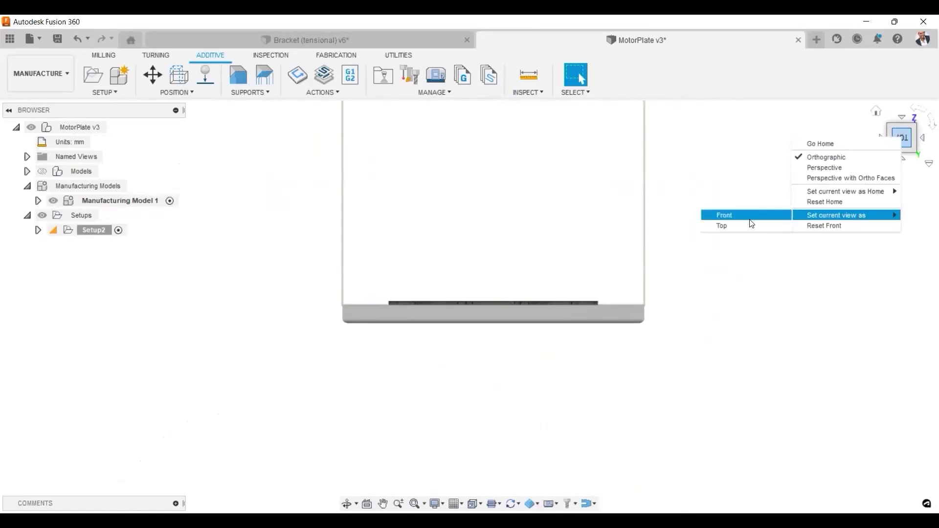
{"action": "left_click", "coordinate": [749, 219]}
{"action": "left_click", "coordinate": [900, 157]}
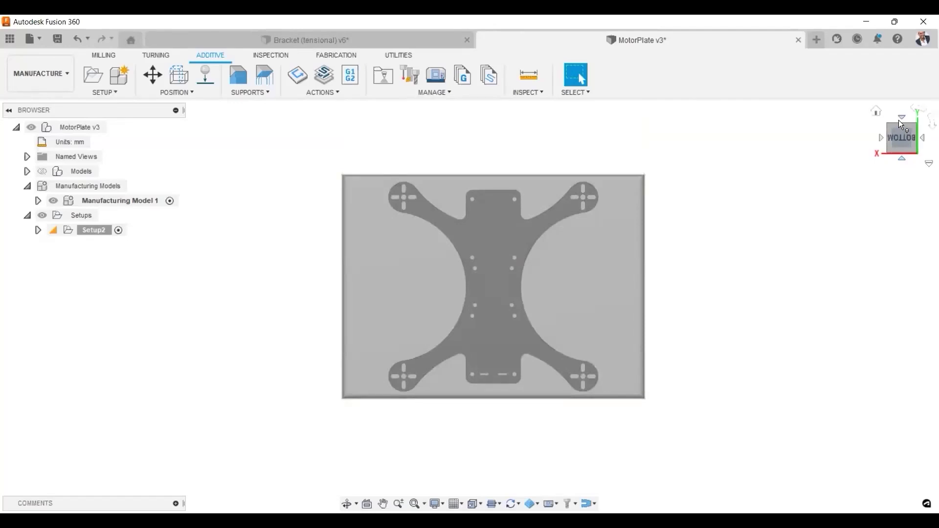
{"action": "left_click", "coordinate": [899, 120]}
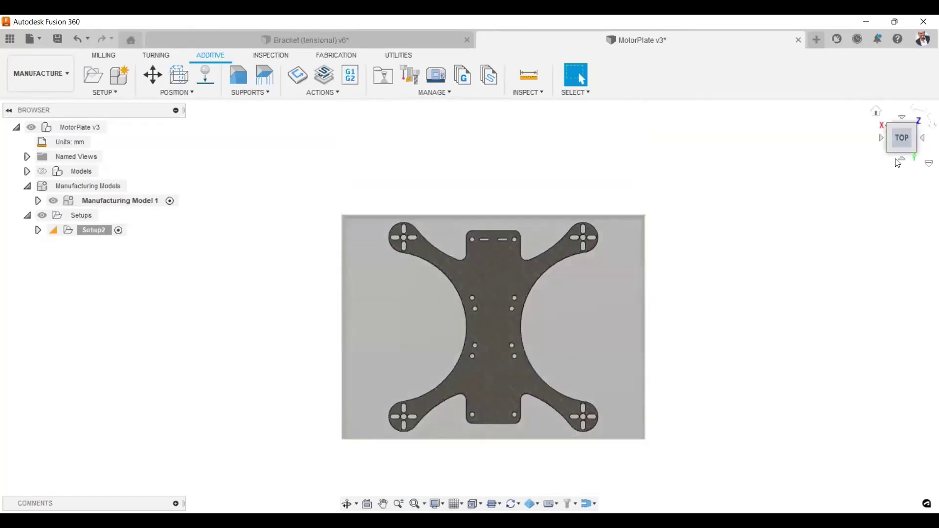
{"action": "left_click", "coordinate": [901, 159]}
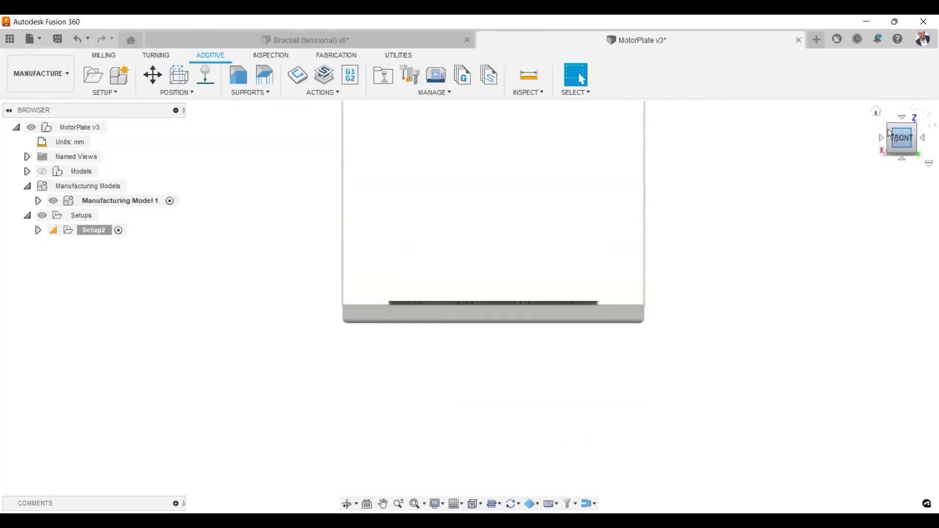
- Set the isometric view between Top, Left and Front as Home with Fit to View, and check the home view
{"action": "left_click", "coordinate": [888, 128]}
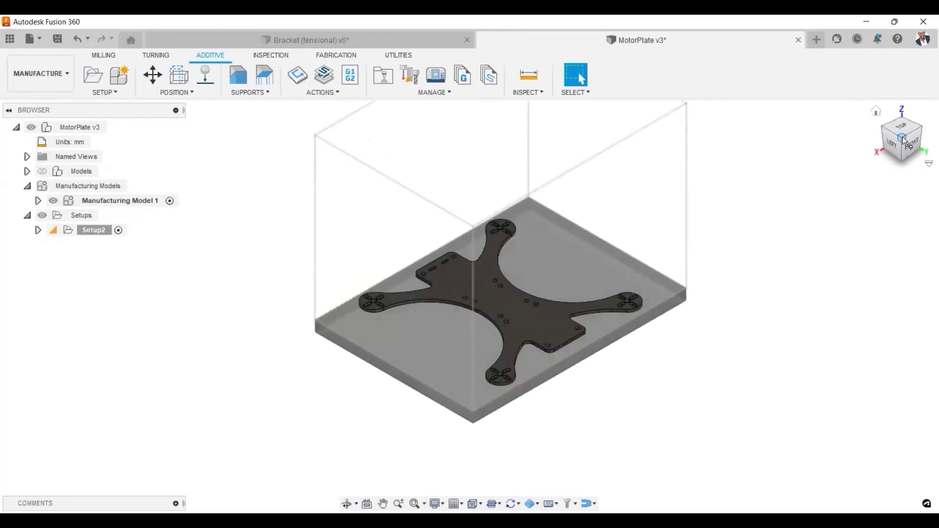
{"action": "right_click", "coordinate": [905, 140]}
{"action": "mouse_move", "coordinate": [854, 195]}
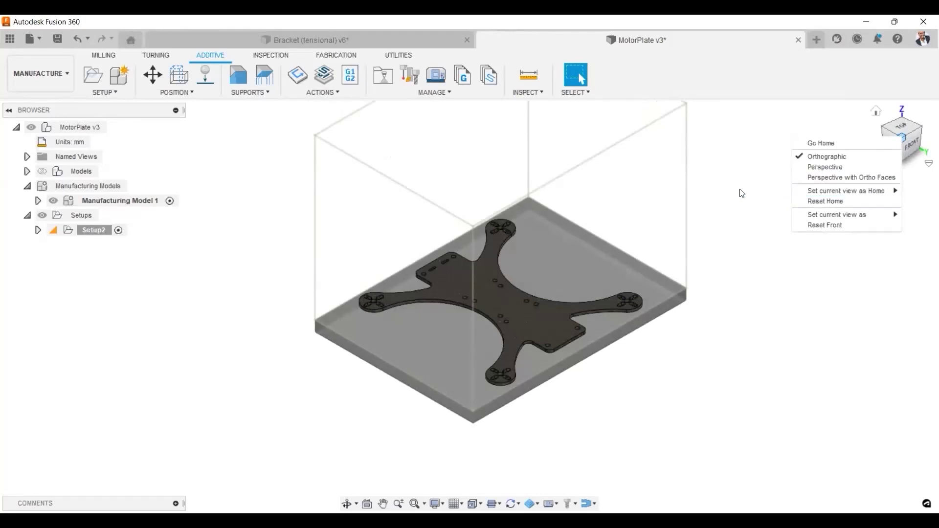
{"action": "mouse_move", "coordinate": [802, 194]}
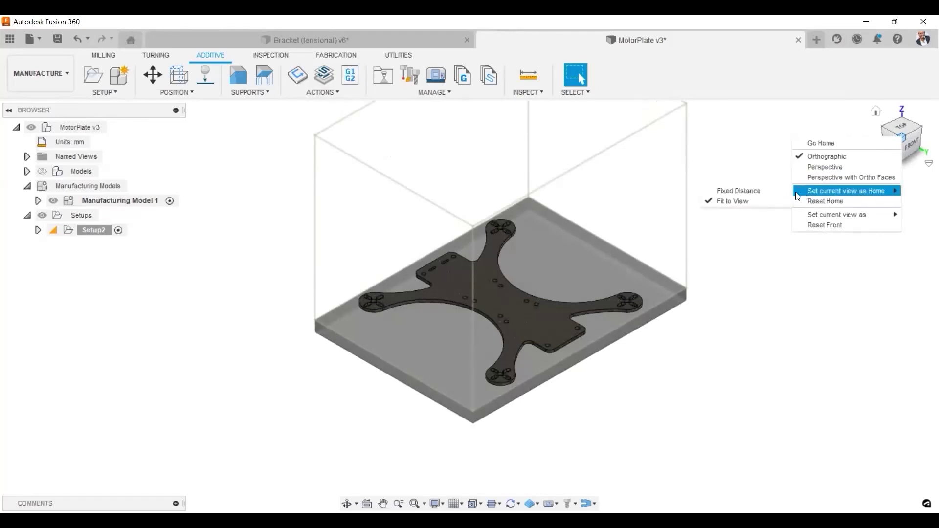
{"action": "left_click", "coordinate": [755, 199]}
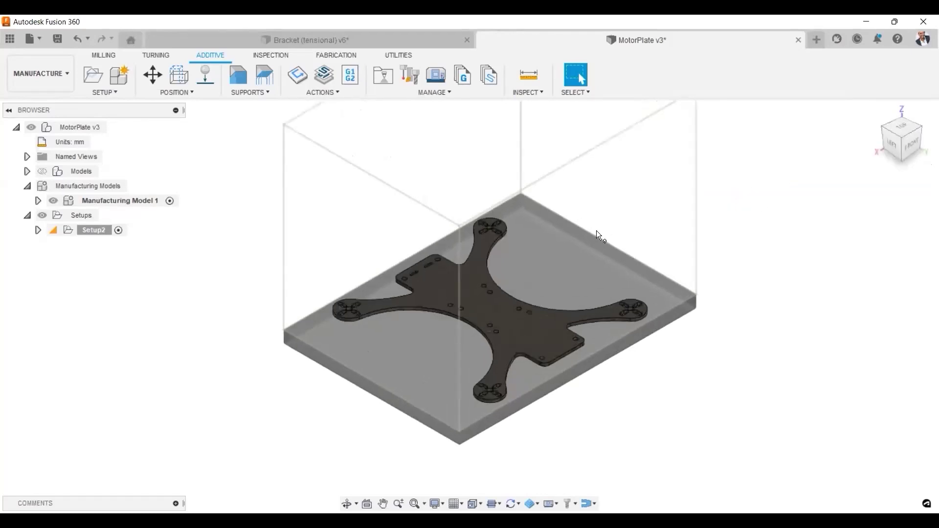
{"action": "left_click", "coordinate": [878, 116]}
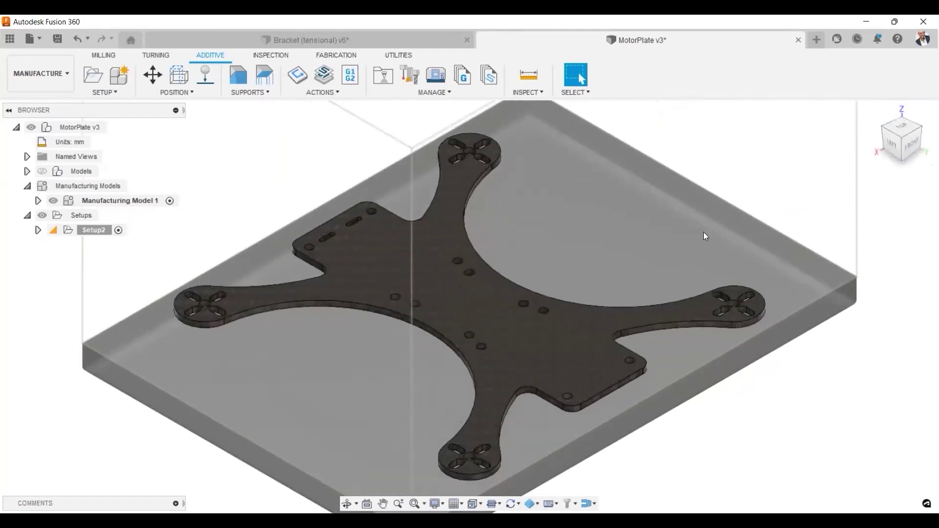
{"action": "scroll", "coordinate": [700, 246], "scroll_direction": "down", "scroll_amount": 5}
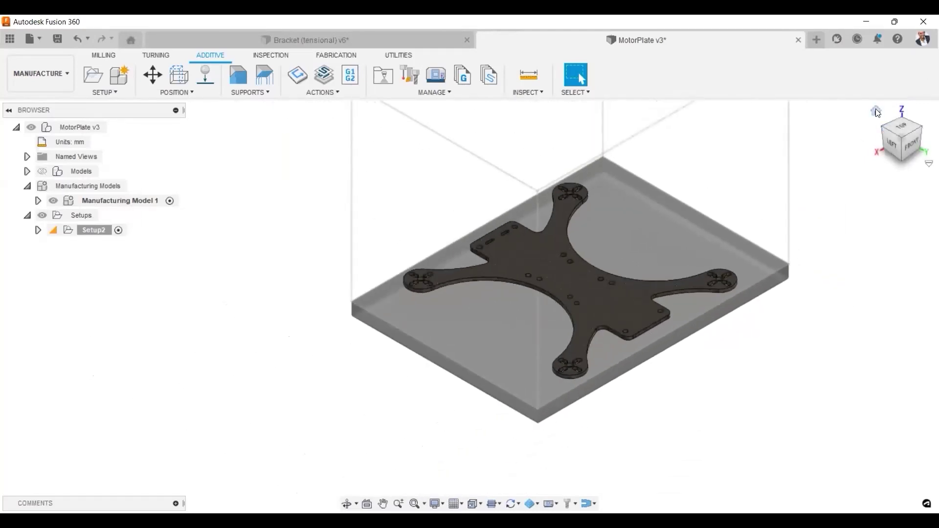
{"action": "scroll", "coordinate": [712, 260], "scroll_direction": "up", "scroll_amount": 5}
{"action": "scroll", "coordinate": [552, 267], "scroll_direction": "down", "scroll_amount": 5}
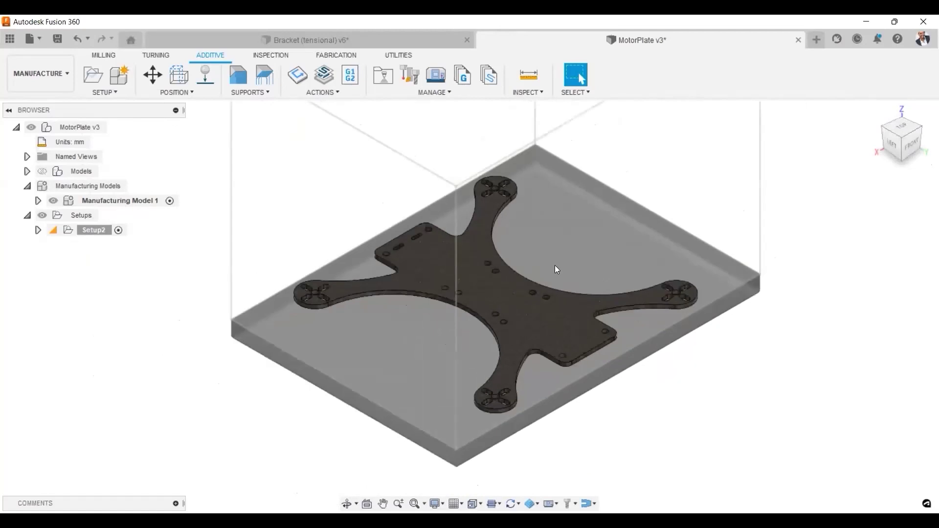
- Pick the motor plate for a component move and try its axis and rotation handles in the isometric and top views
{"action": "middle_click_drag", "start_coordinate": [588, 282], "coordinate": [576, 264]}
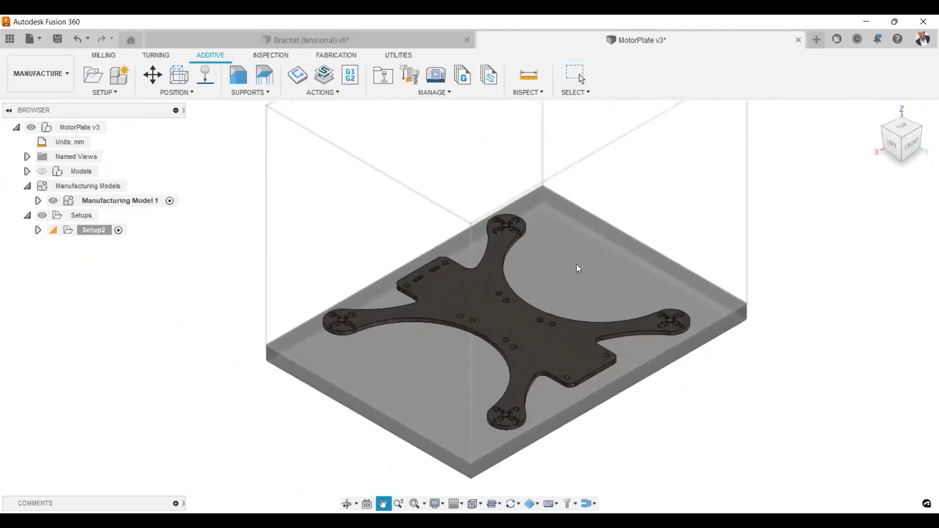
{"action": "left_click", "coordinate": [153, 75]}
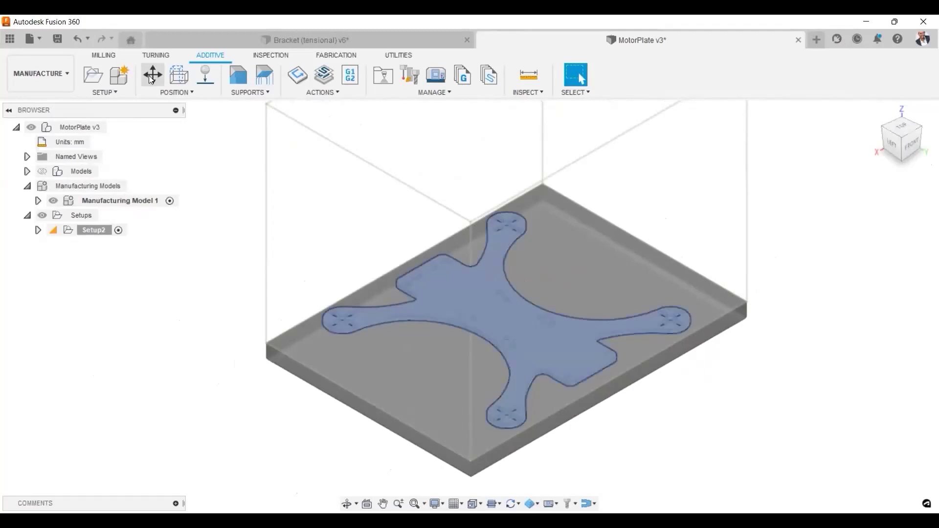
{"action": "left_click", "coordinate": [461, 275]}
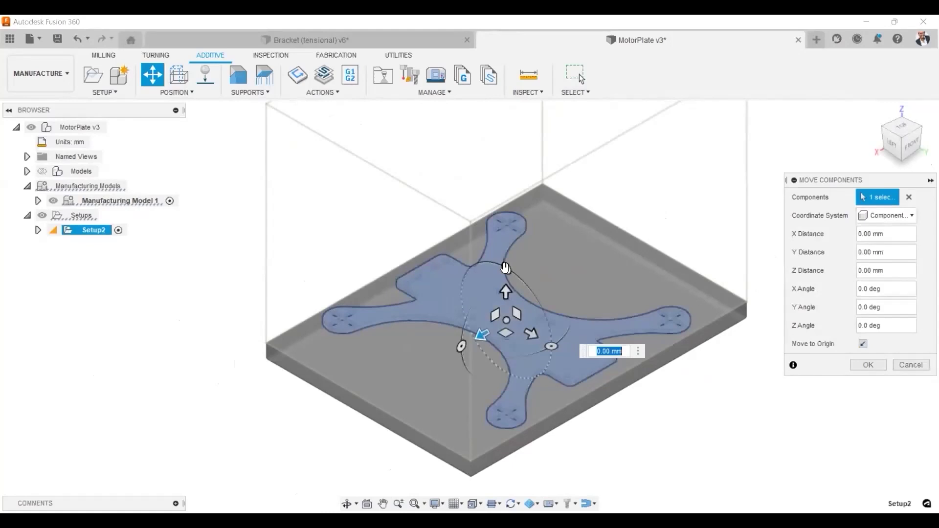
{"action": "mouse_move", "coordinate": [505, 268]}
{"action": "left_mouse_down"}
{"action": "mouse_move", "coordinate": [476, 257]}
{"action": "mouse_move", "coordinate": [451, 289]}
{"action": "mouse_move", "coordinate": [499, 279]}
{"action": "mouse_move", "coordinate": [507, 290]}
{"action": "mouse_move", "coordinate": [486, 260]}
{"action": "mouse_move", "coordinate": [505, 263]}
{"action": "left_mouse_up"}
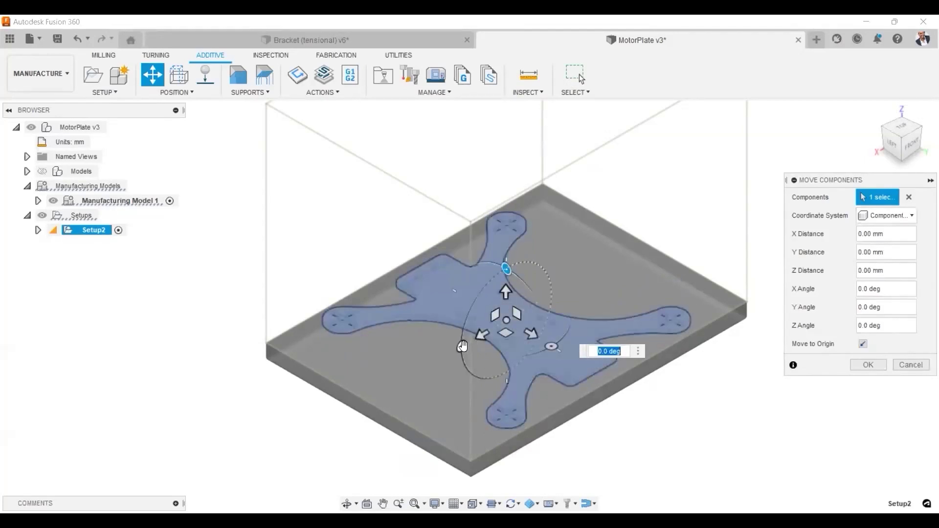
{"action": "mouse_move", "coordinate": [463, 346]}
{"action": "left_mouse_down"}
{"action": "mouse_move", "coordinate": [455, 328]}
{"action": "mouse_move", "coordinate": [461, 347]}
{"action": "left_mouse_up"}
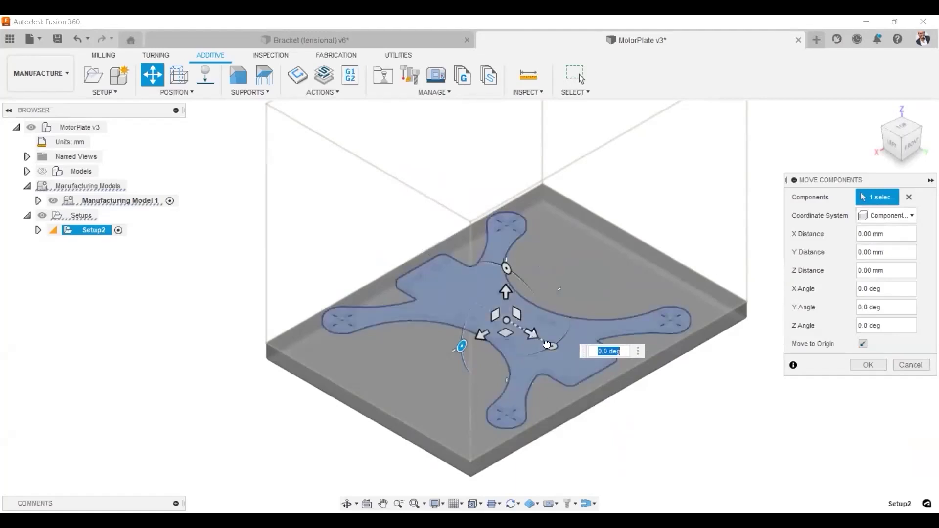
{"action": "left_click", "coordinate": [531, 332]}
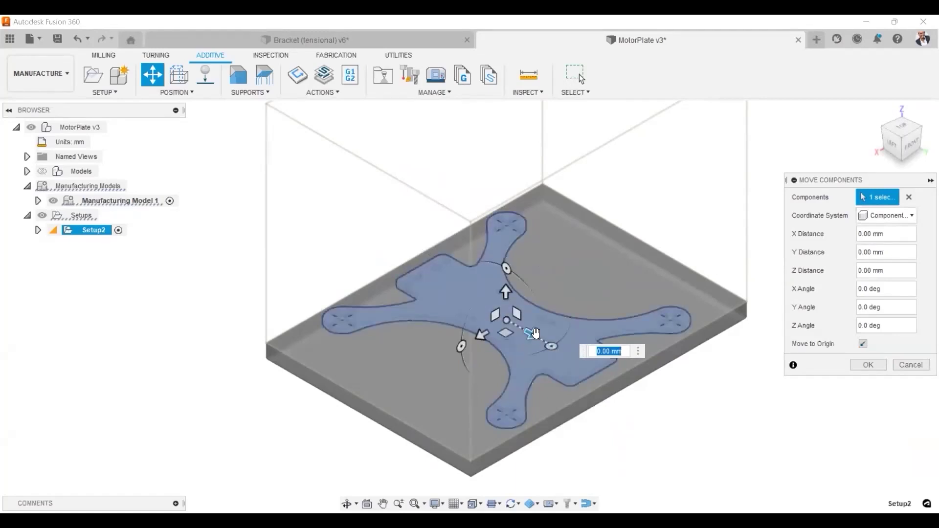
{"action": "left_click", "coordinate": [904, 128]}
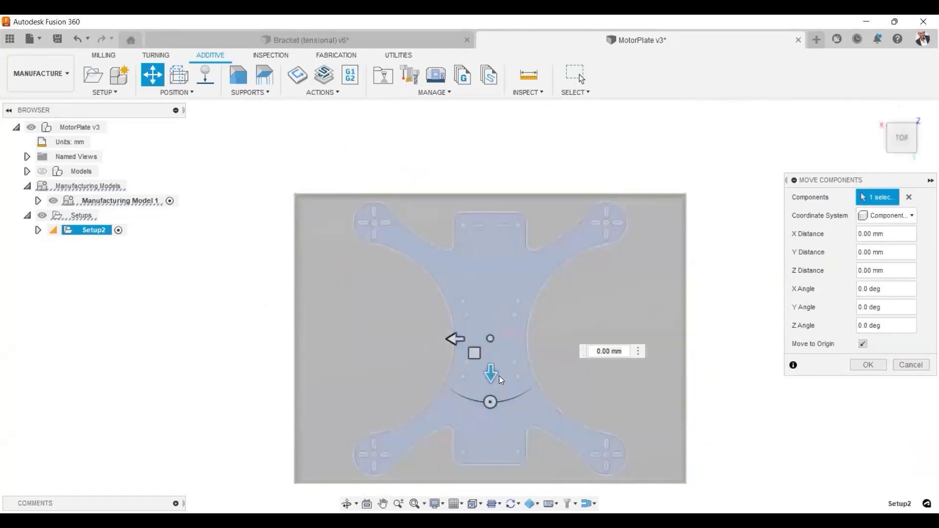
{"action": "mouse_move", "coordinate": [456, 338]}
{"action": "left_mouse_down"}
{"action": "mouse_move", "coordinate": [473, 343]}
{"action": "mouse_move", "coordinate": [455, 343]}
{"action": "left_mouse_up"}
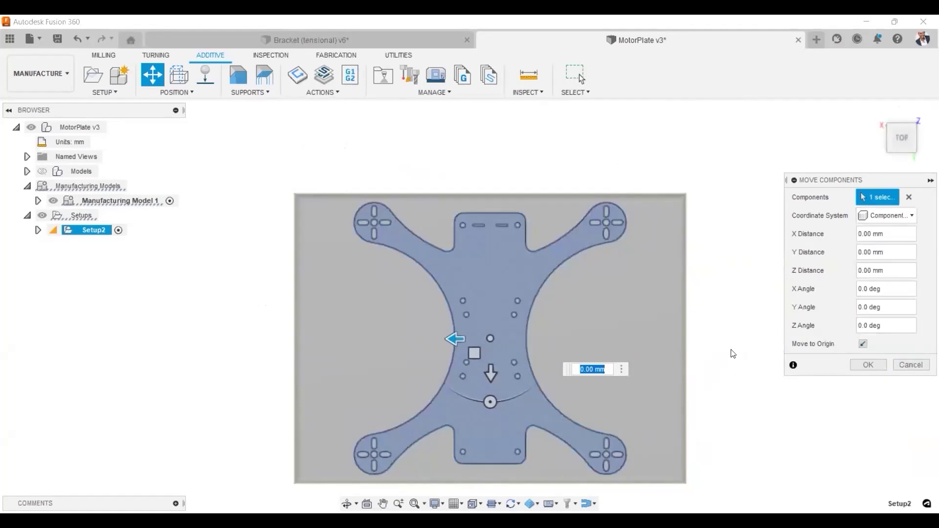
{"action": "left_click", "coordinate": [882, 114]}
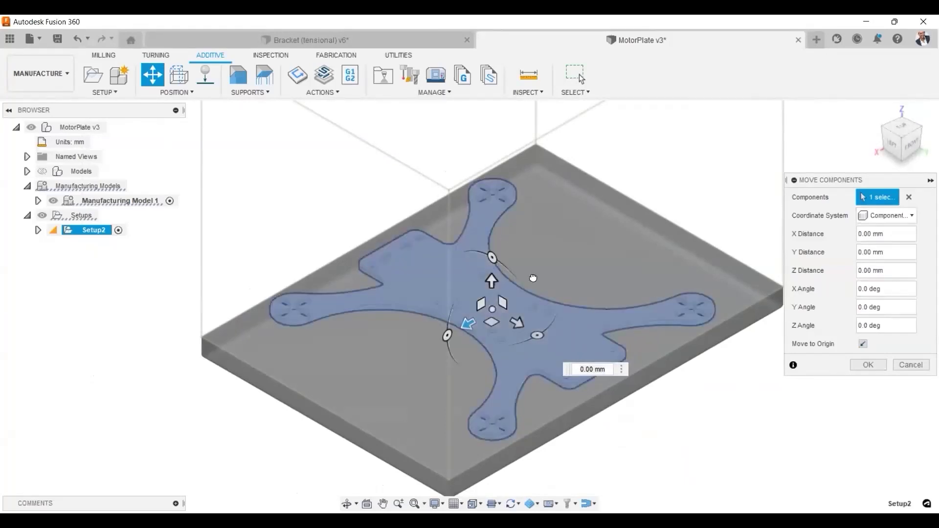
- Move the motor plate freely by -8.02 mm in X, 2.952 mm in Y and 5.068 mm in Z, and inspect its position
{"action": "left_click_drag", "start_coordinate": [514, 304], "coordinate": [511, 295]}
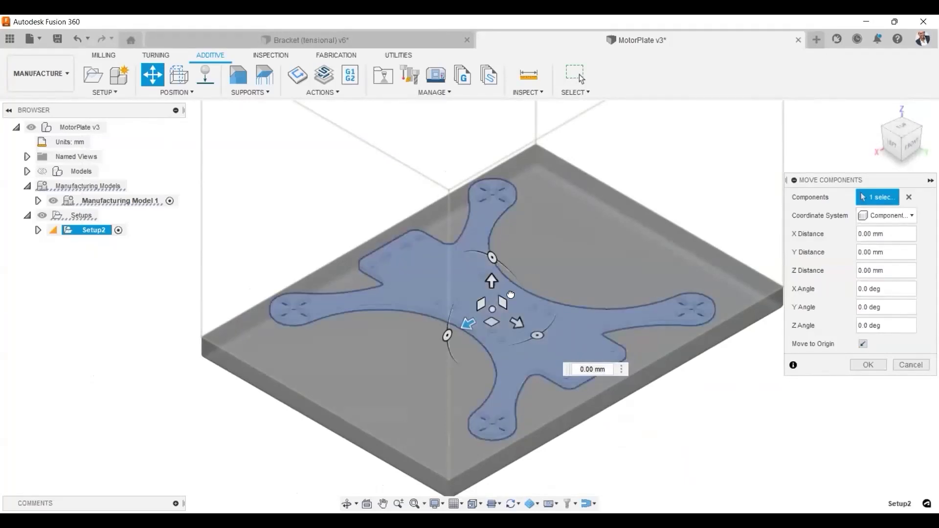
{"action": "left_click", "coordinate": [919, 145]}
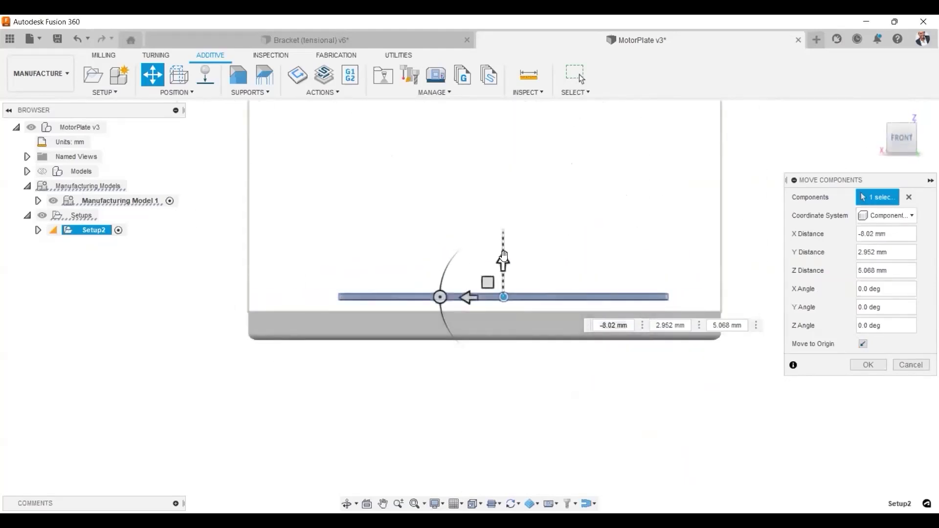
{"action": "left_click", "coordinate": [503, 260]}
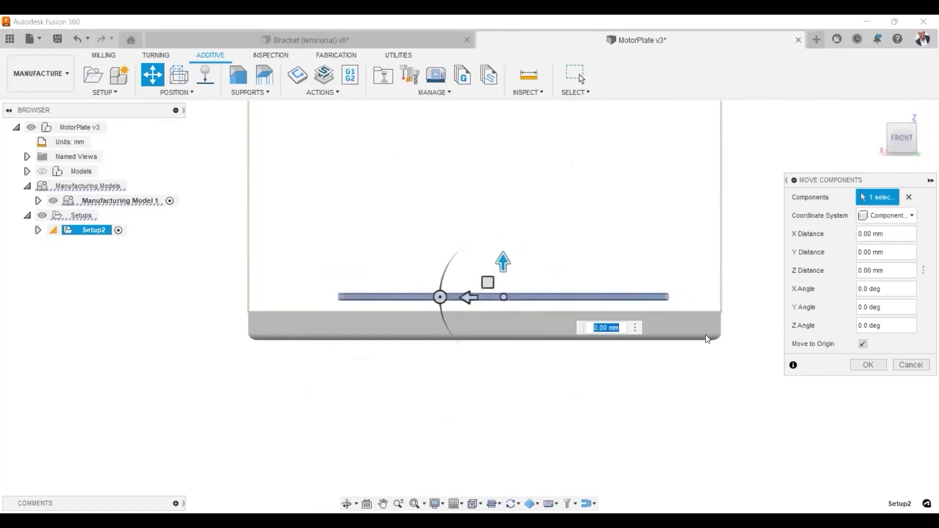
{"action": "left_click", "coordinate": [868, 366]}
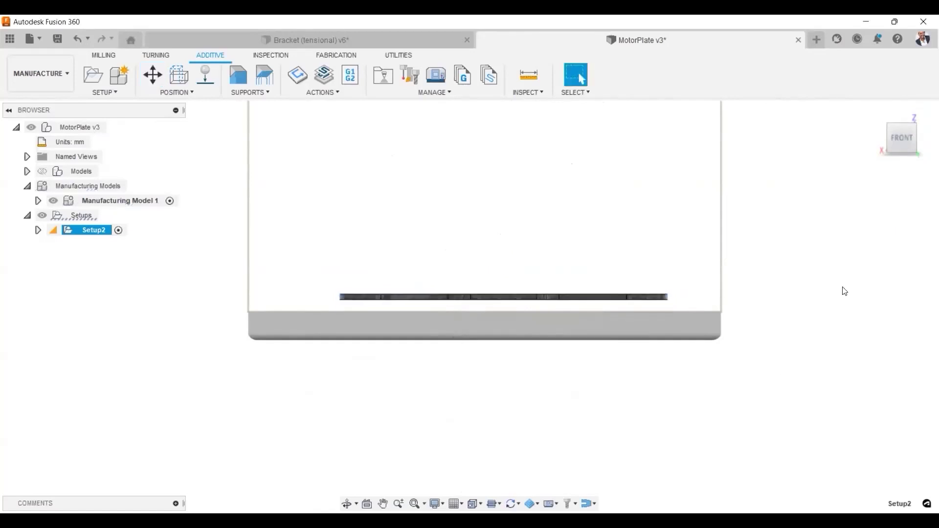
{"action": "left_click", "coordinate": [890, 125]}
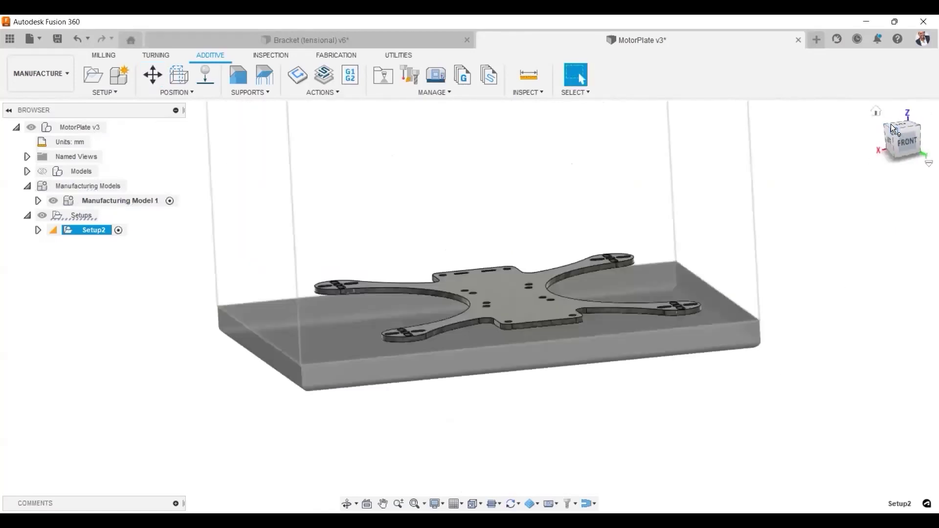
- Place the motor plate on the platform with 0.00 mm clearance and Arrange enabled, and check its seating from the front
{"action": "left_click", "coordinate": [200, 74]}
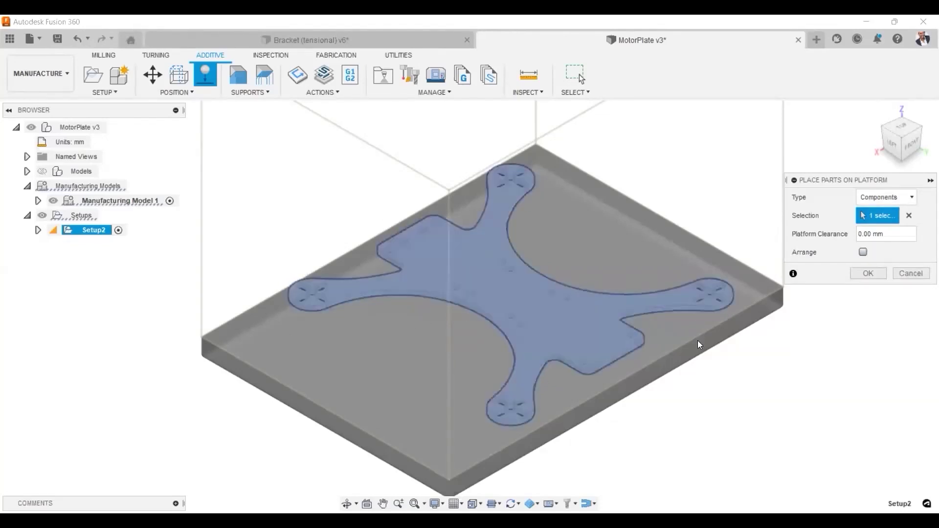
{"action": "left_click", "coordinate": [863, 252]}
{"action": "left_click", "coordinate": [866, 277]}
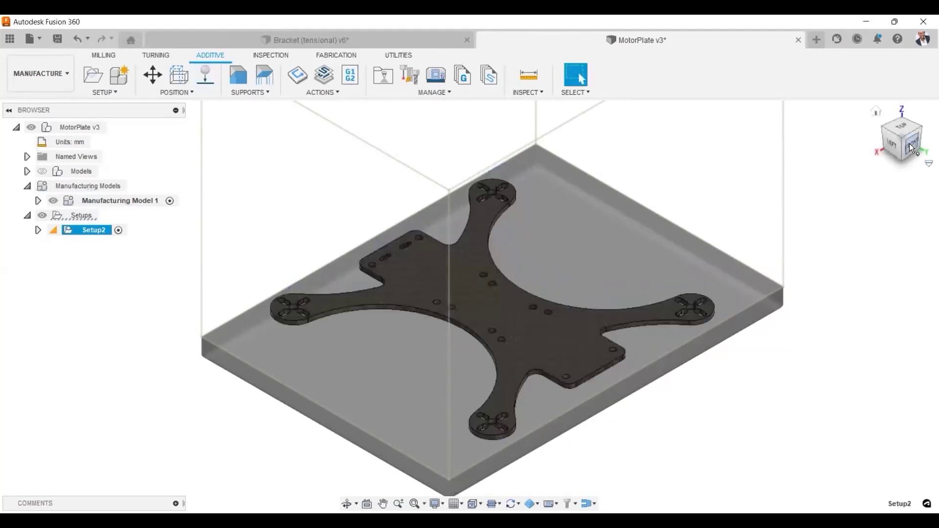
{"action": "left_click", "coordinate": [909, 145]}
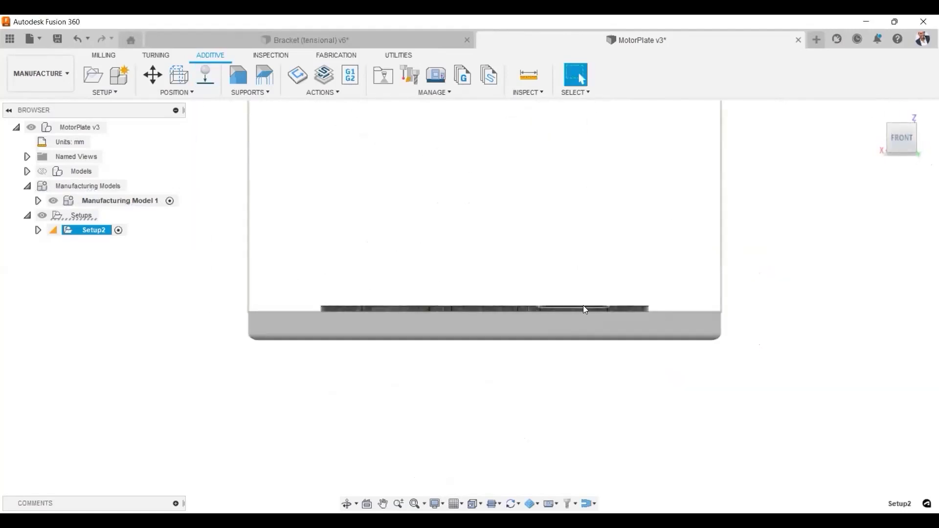
{"action": "left_click", "coordinate": [888, 126]}
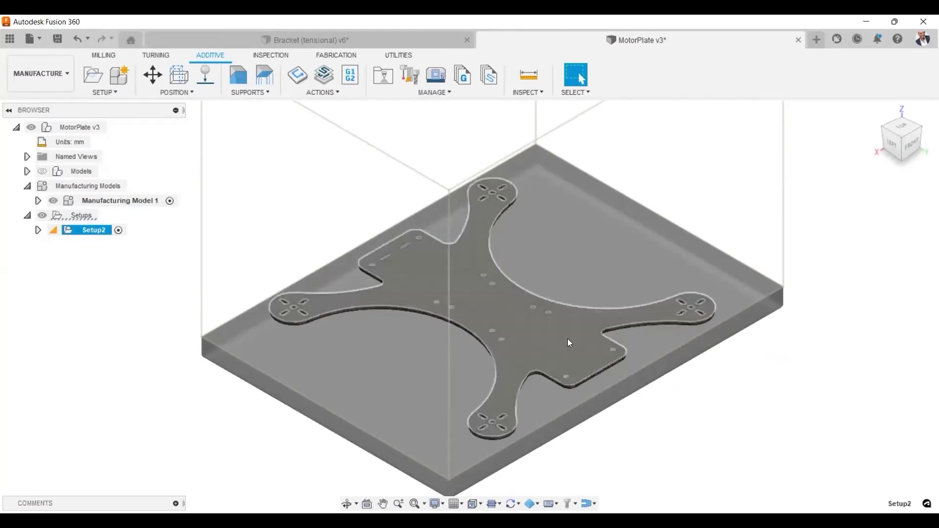
{"action": "left_click", "coordinate": [908, 145]}
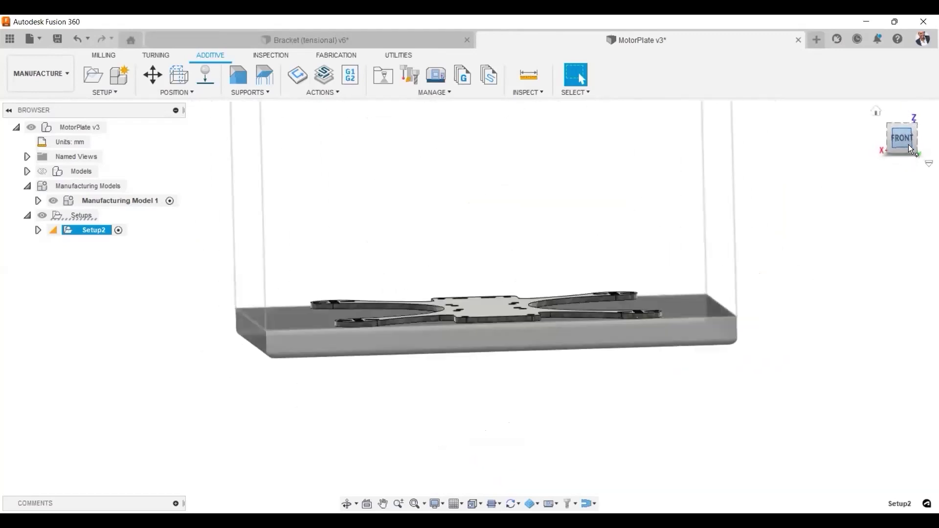
{"action": "left_click", "coordinate": [888, 128]}
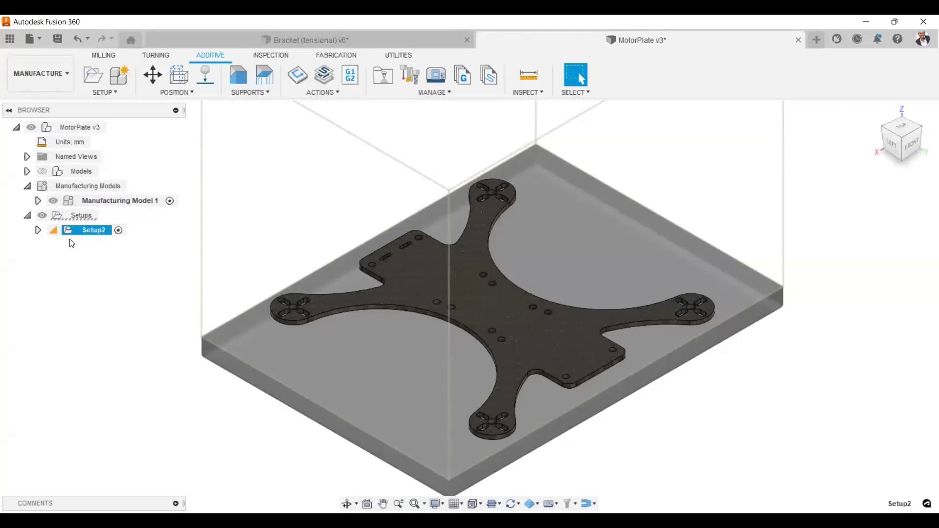
- Generate Additive Toolpath2 in Setup2 and read the warning in its log
{"action": "left_click", "coordinate": [38, 230]}
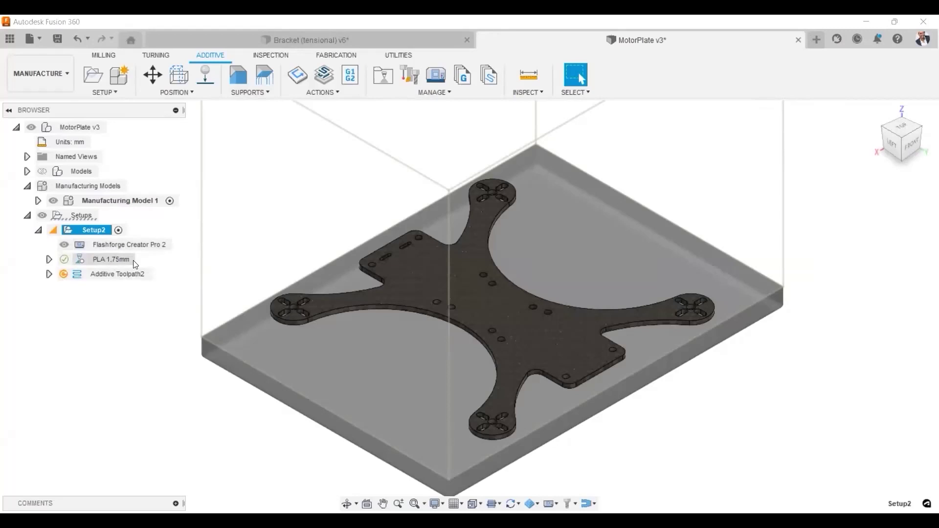
{"action": "left_click", "coordinate": [252, 238]}
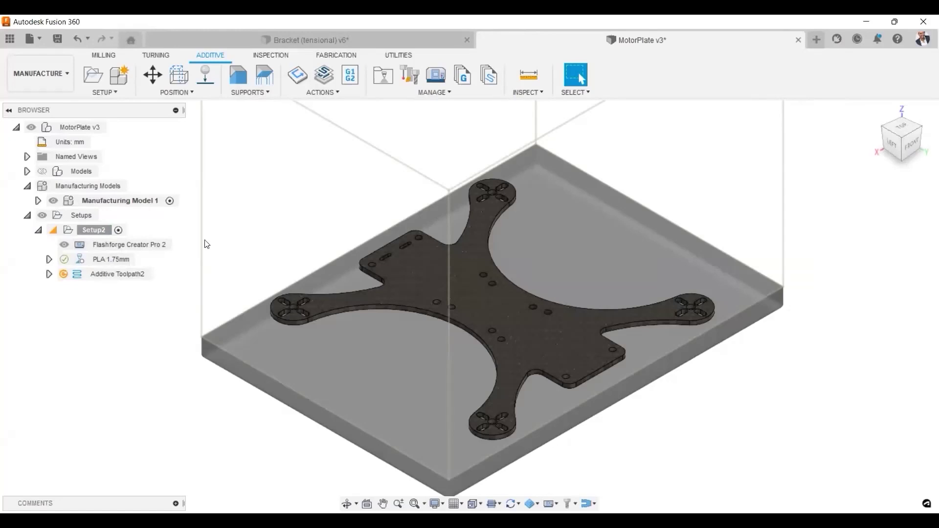
{"action": "right_click", "coordinate": [100, 280]}
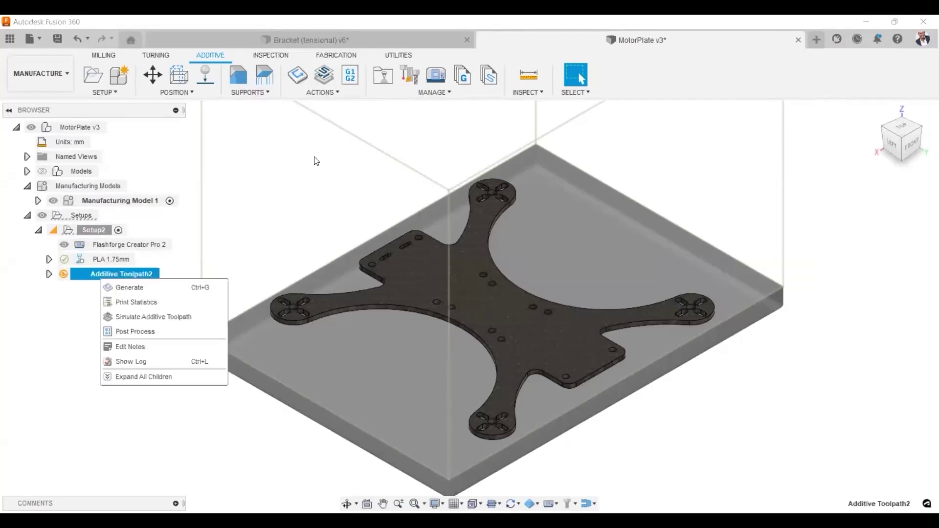
{"action": "left_click", "coordinate": [347, 91]}
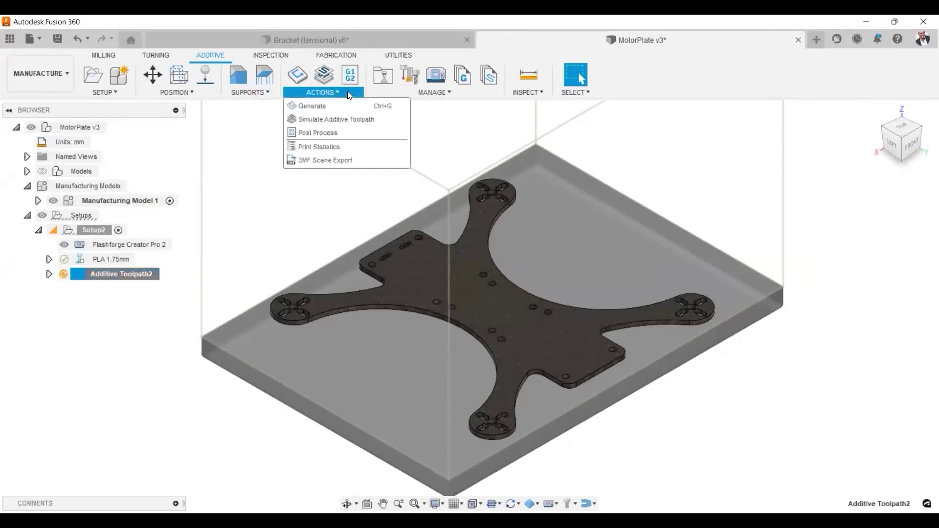
{"action": "left_click", "coordinate": [328, 108]}
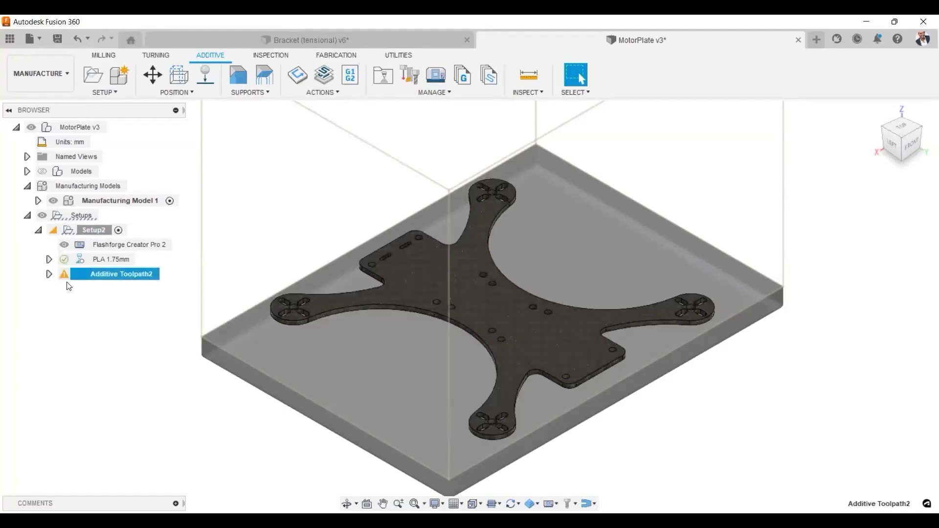
{"action": "left_click", "coordinate": [64, 277]}
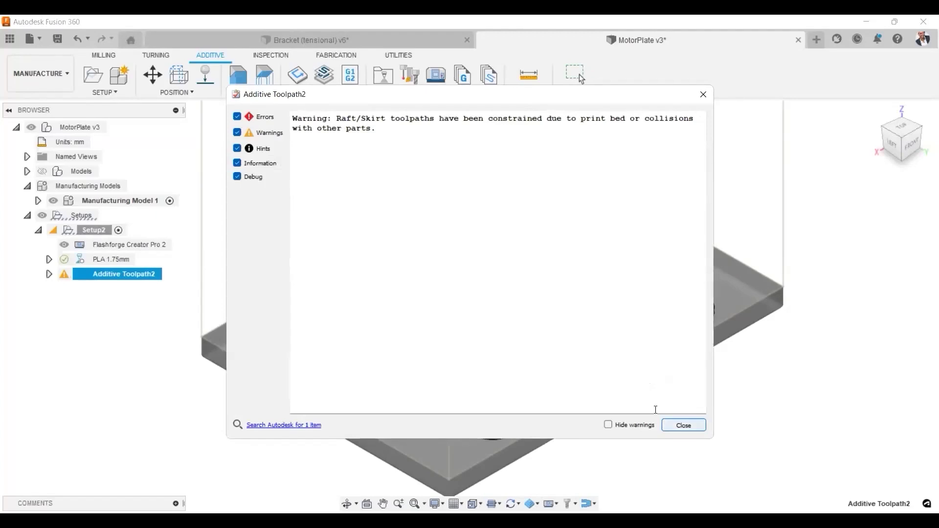
{"action": "left_click", "coordinate": [682, 425]}
- Rotate the motor plate 90 degrees about Z and shift it 0.417 mm in X and 7.081 mm in Y on the build plate
{"action": "scroll", "coordinate": [631, 291], "scroll_direction": "down", "scroll_amount": 2}
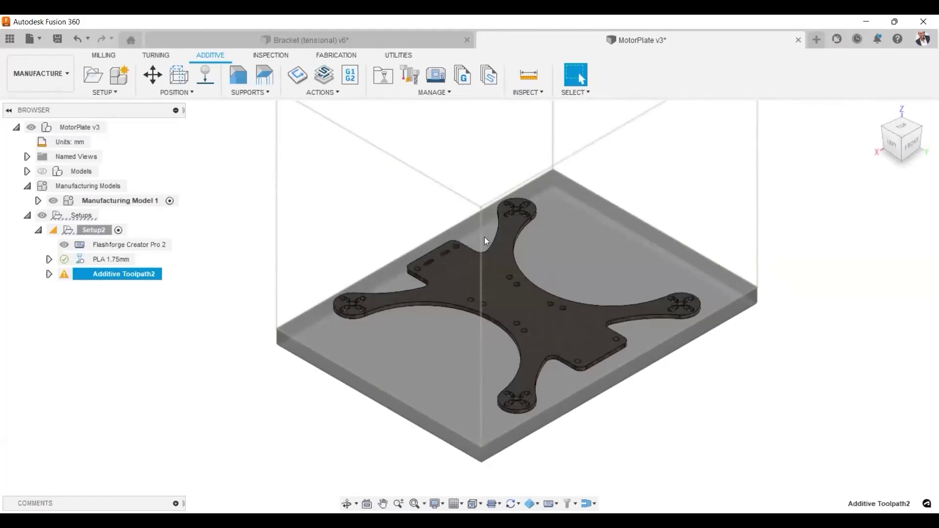
{"action": "left_click", "coordinate": [894, 127]}
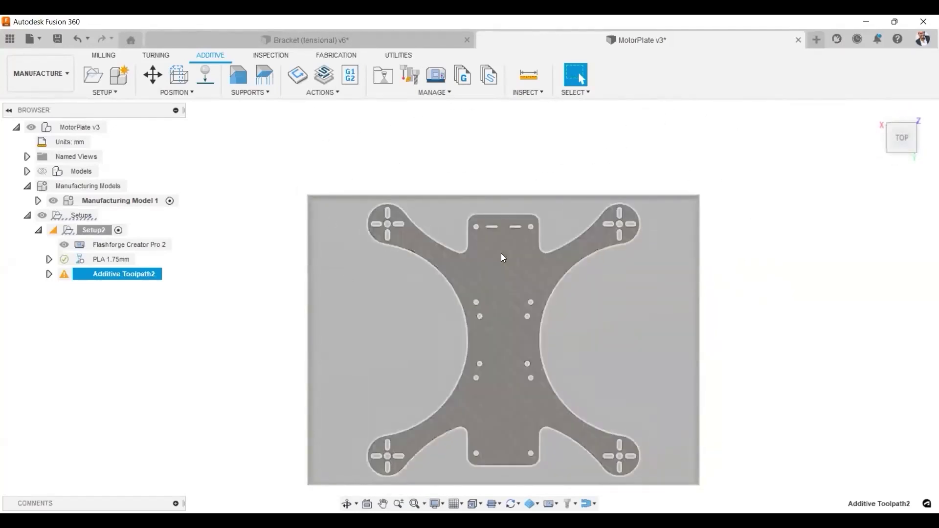
{"action": "scroll", "coordinate": [551, 274], "scroll_direction": "down", "scroll_amount": 2}
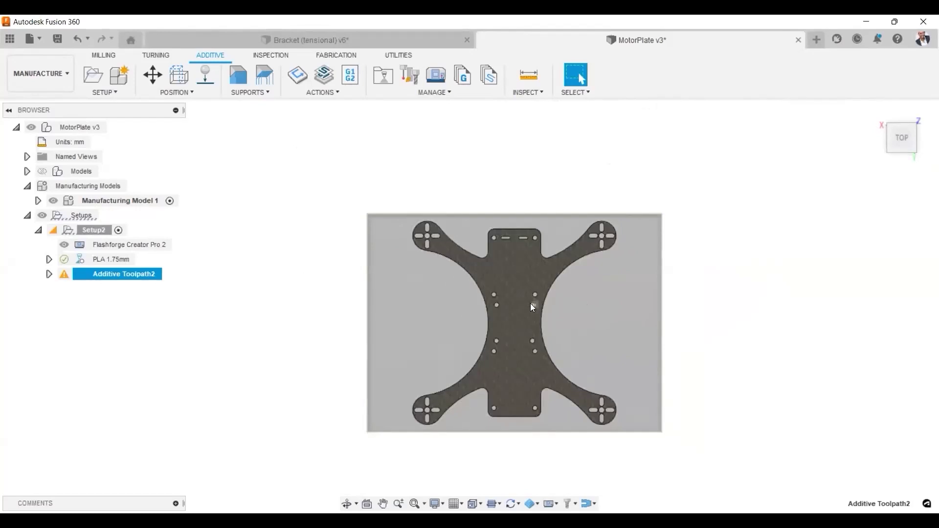
{"action": "left_click", "coordinate": [149, 77]}
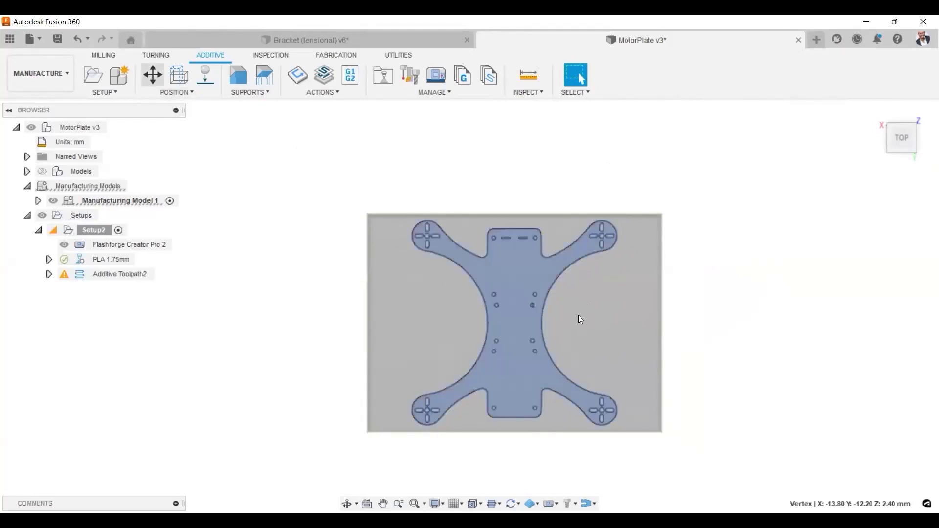
{"action": "left_click_drag", "start_coordinate": [513, 384], "coordinate": [576, 323]}
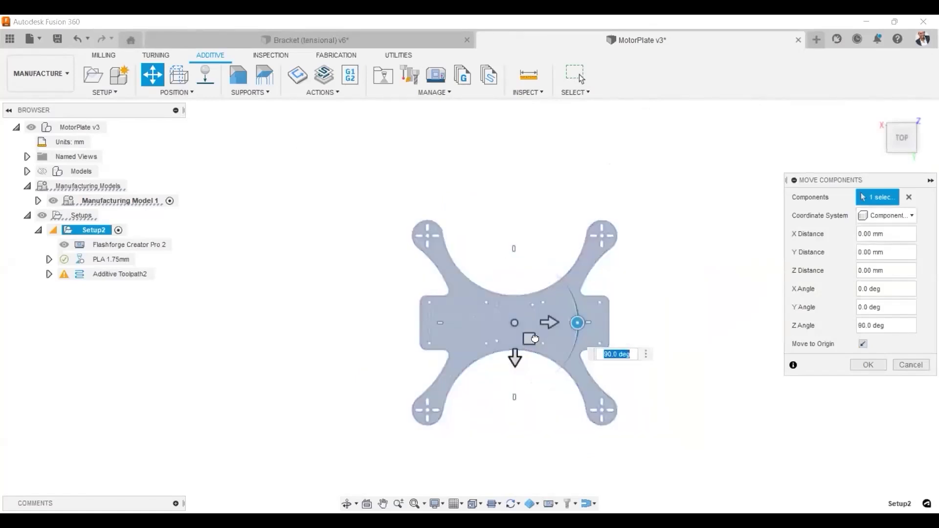
{"action": "left_click_drag", "start_coordinate": [529, 338], "coordinate": [618, 369]}
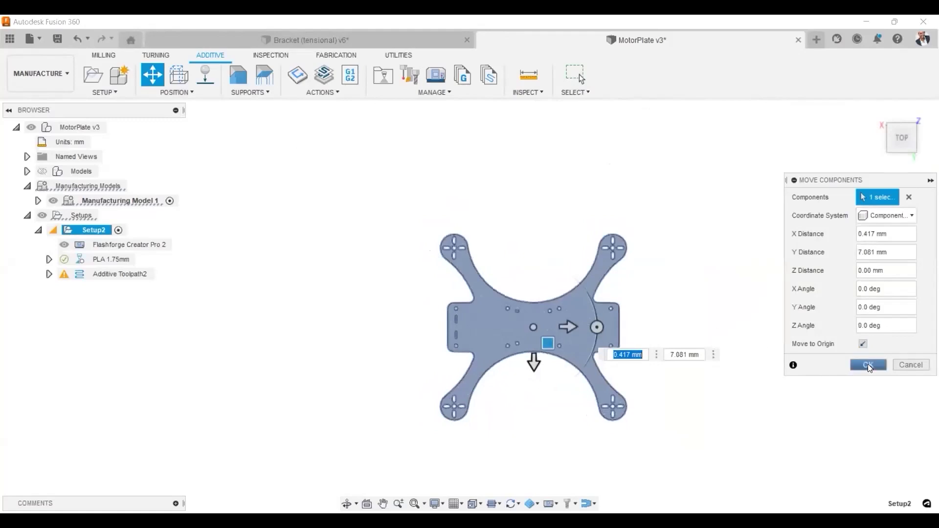
{"action": "key", "text": "Return"}
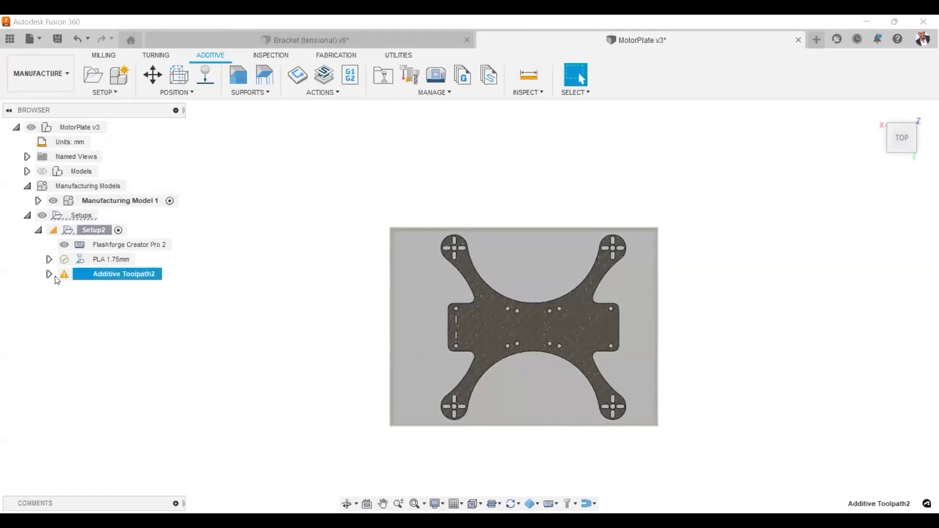
- Deselect the additive toolpath and switch from the Manufacture workspace to Design
{"action": "left_click", "coordinate": [840, 211]}
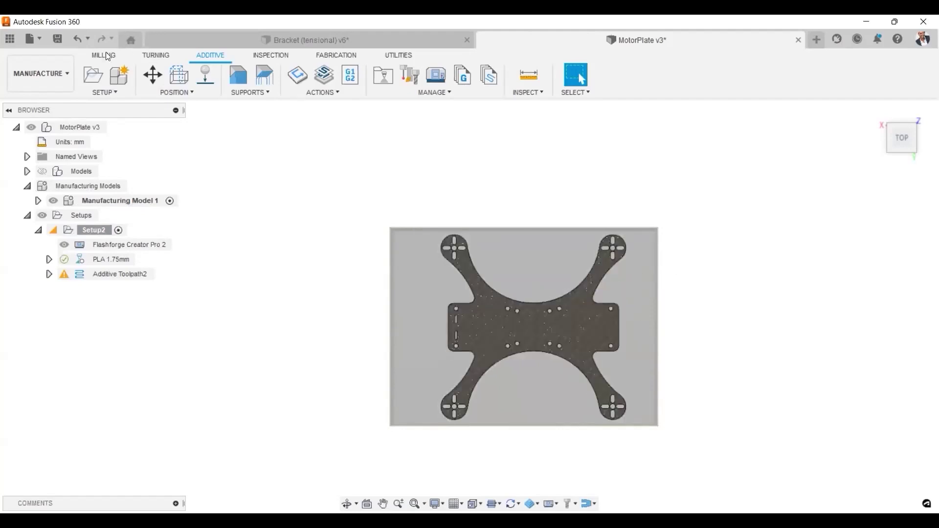
{"action": "left_click", "coordinate": [40, 74]}
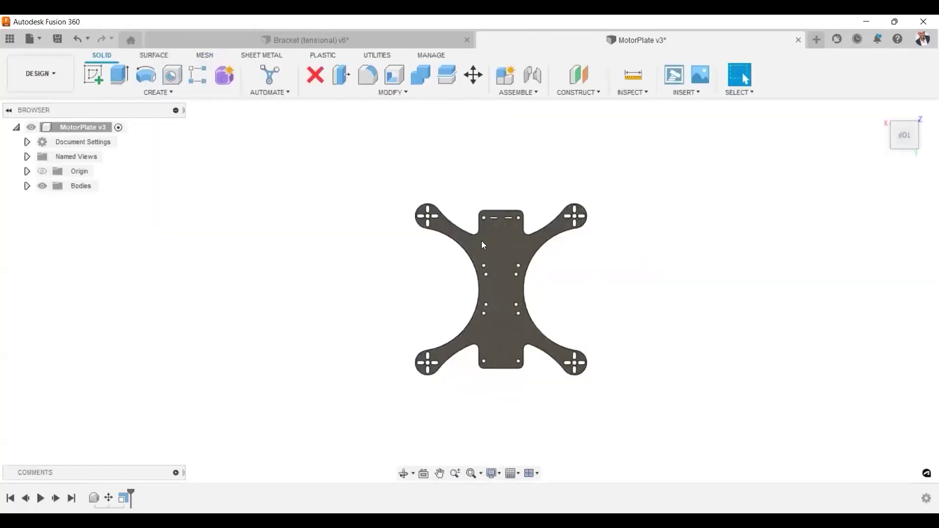
- Scale the motor plate body uniformly by a factor of 0.9
{"action": "left_click", "coordinate": [390, 97]}
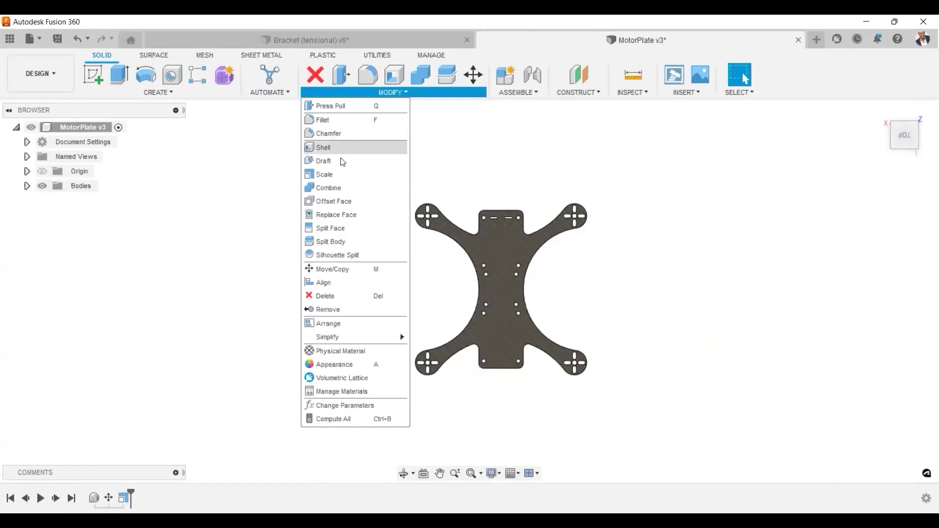
{"action": "left_click", "coordinate": [329, 175]}
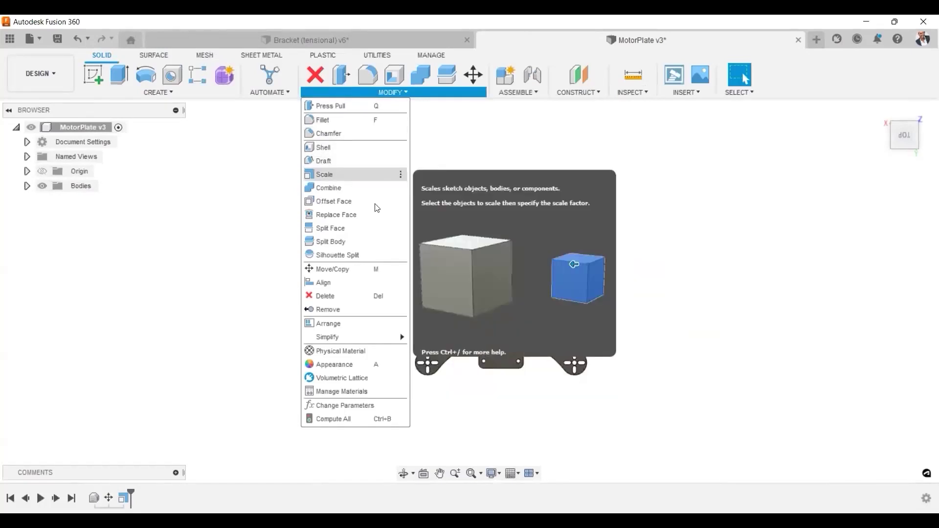
{"action": "left_click", "coordinate": [486, 234]}
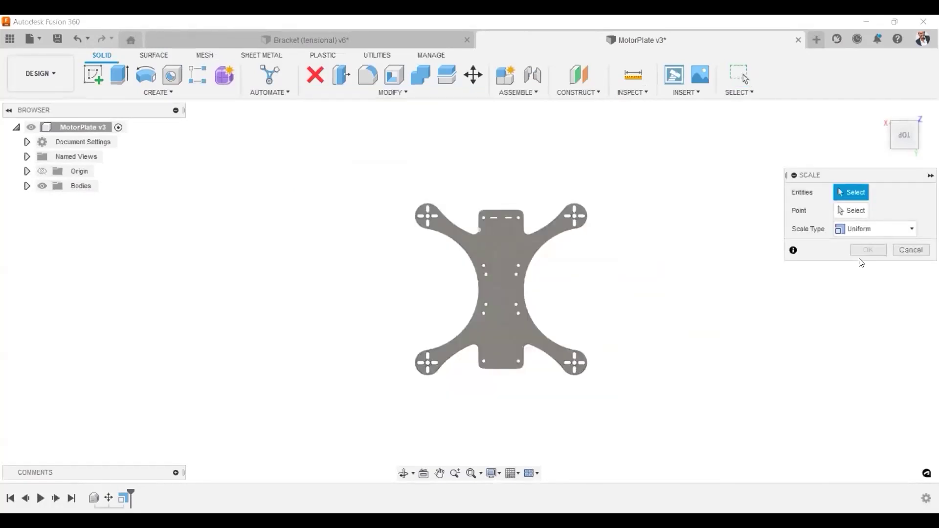
{"action": "left_click", "coordinate": [818, 249]}
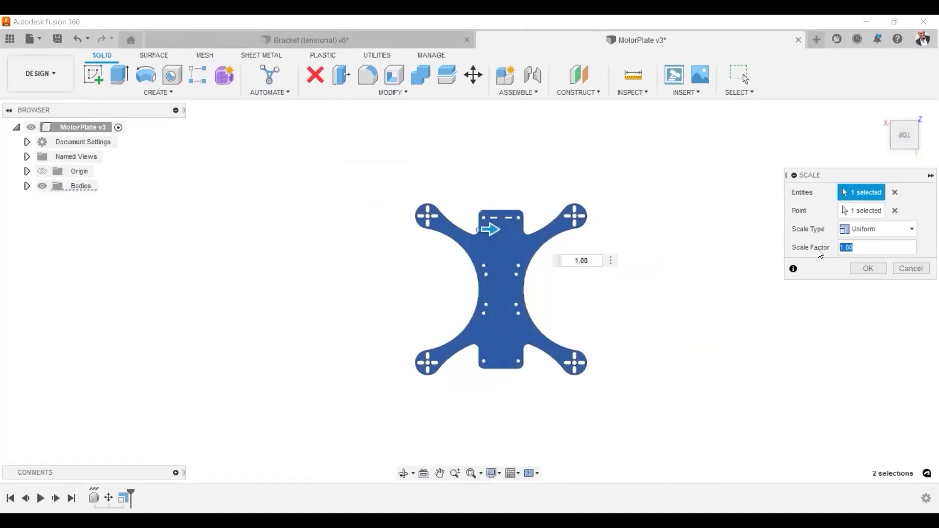
{"action": "type", "text": "9"}
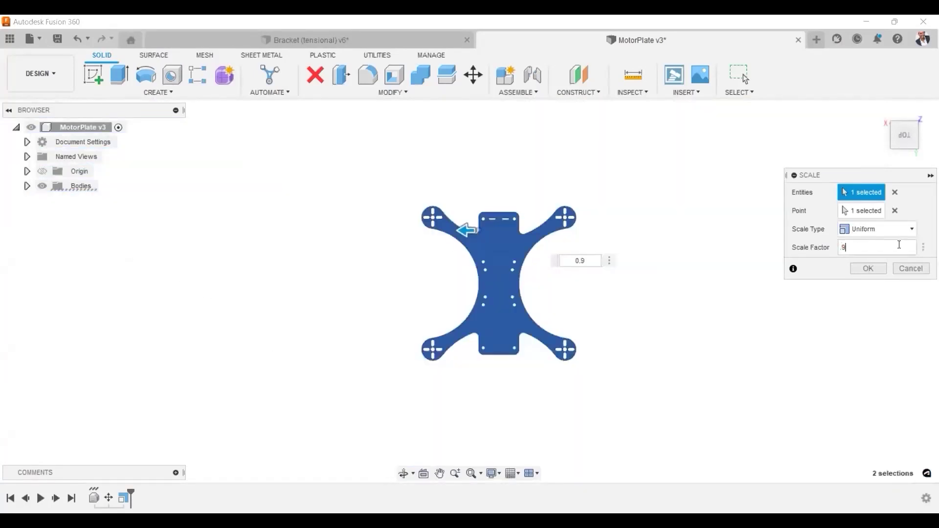
{"action": "left_click", "coordinate": [867, 269]}
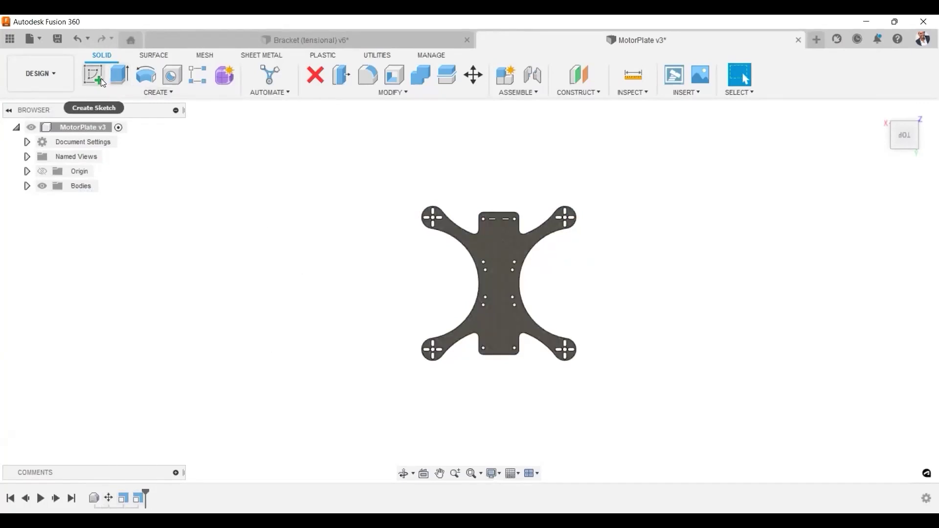
- Return to the Manufacture workspace and regenerate Additive Toolpath2 for the scaled motor plate
{"action": "left_click", "coordinate": [49, 76]}
{"action": "left_click", "coordinate": [43, 212]}
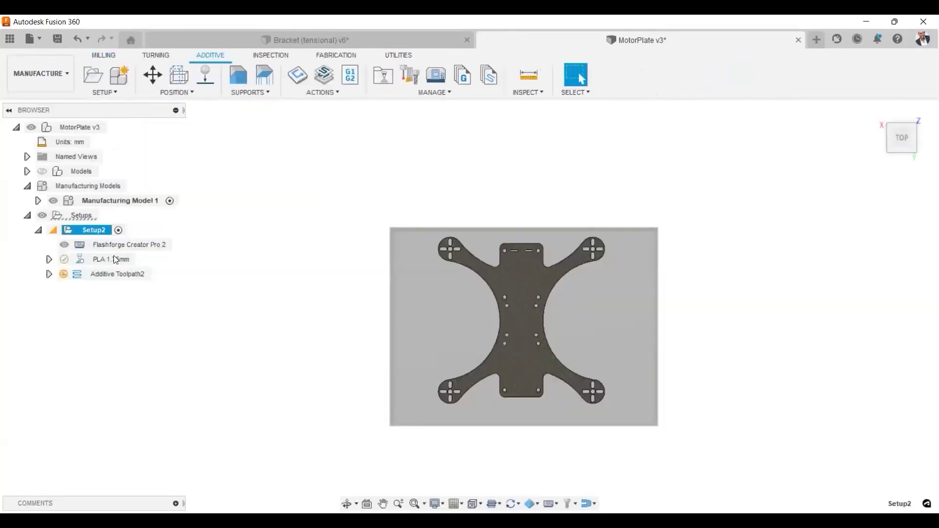
{"action": "left_click", "coordinate": [99, 278]}
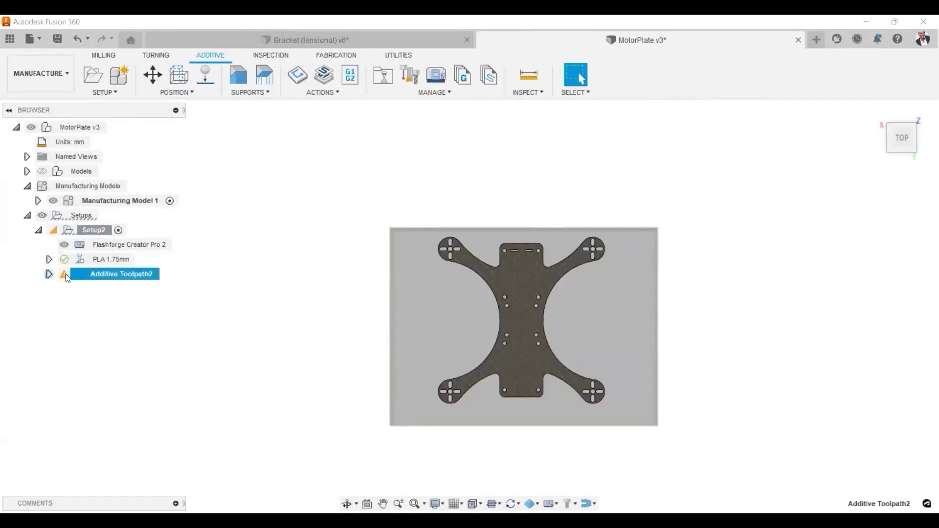
- Read the warning in the log of Additive Toolpath2 and close the log
{"action": "left_click", "coordinate": [62, 275]}
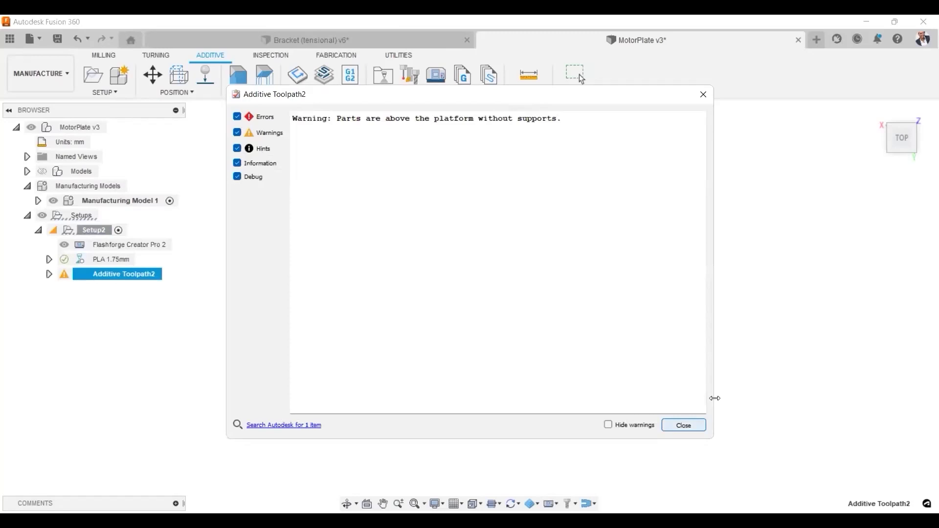
{"action": "left_click", "coordinate": [684, 425]}
{"action": "mouse_move", "coordinate": [68, 278]}
{"action": "left_click", "coordinate": [683, 425]}
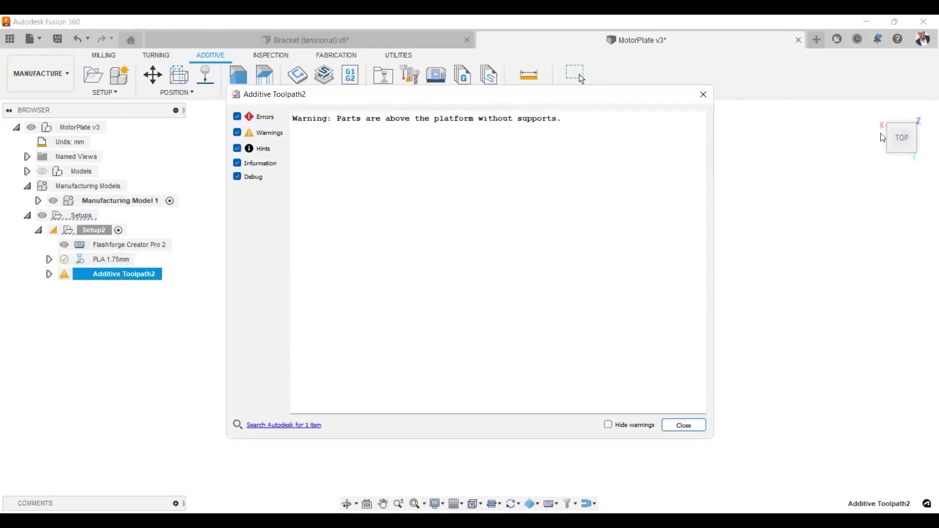
{"action": "left_click", "coordinate": [683, 425]}
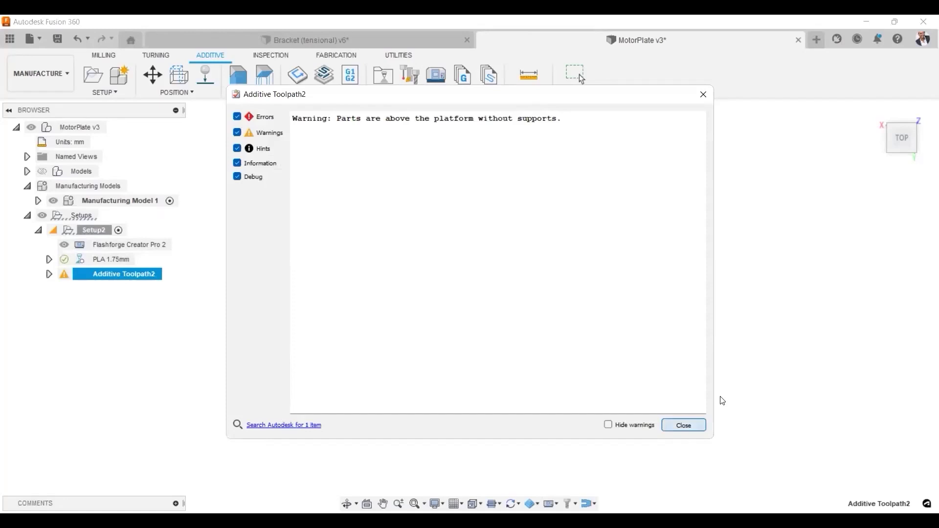
- Check the scaled plate's seating in the left view and place it on the platform with 0.00 mm clearance and Arrange enabled
{"action": "left_click", "coordinate": [875, 110]}
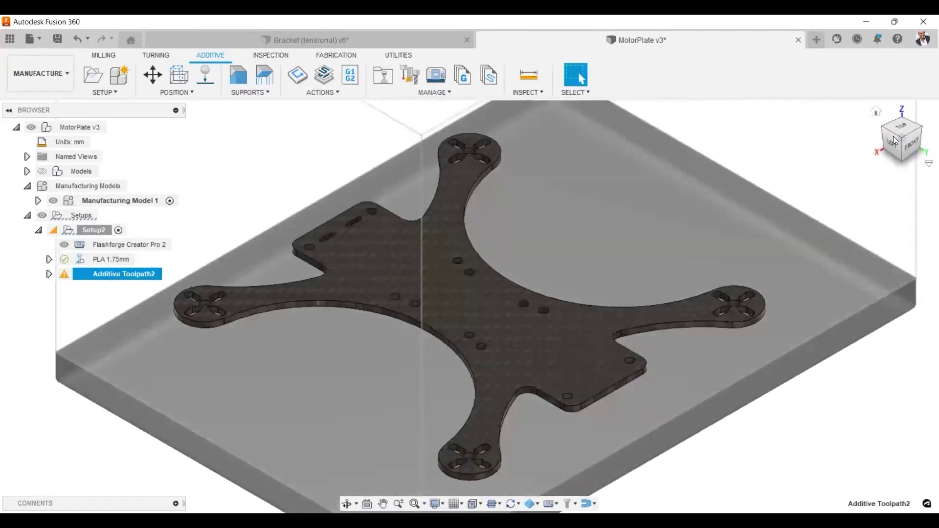
{"action": "left_click", "coordinate": [897, 145]}
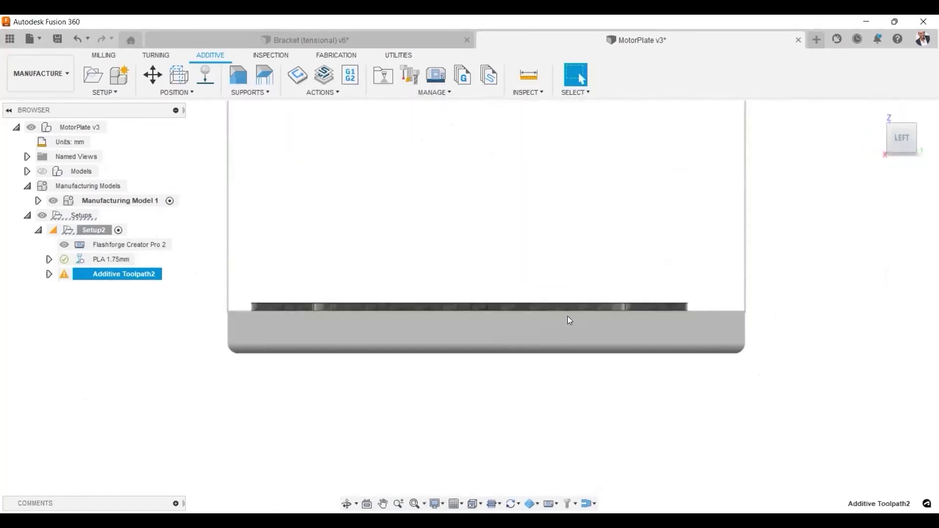
{"action": "scroll", "coordinate": [577, 318], "scroll_direction": "down", "scroll_amount": 2}
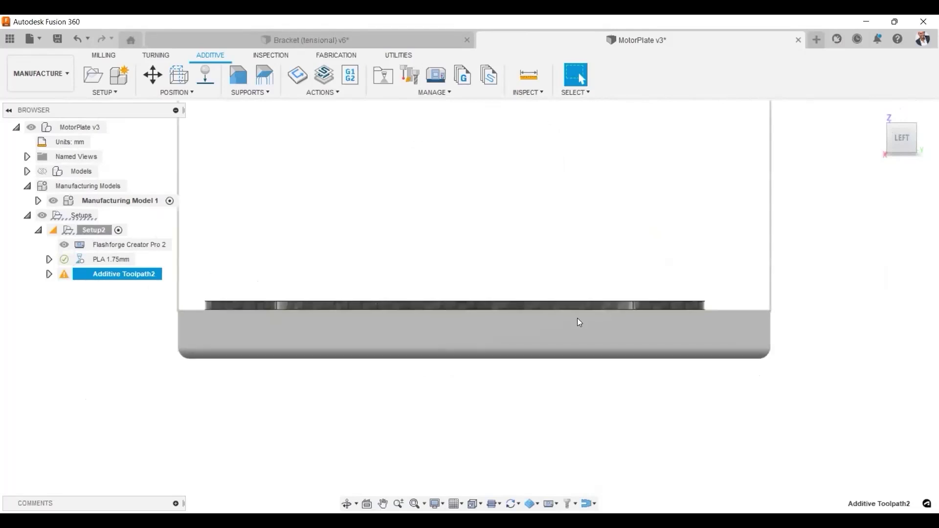
{"action": "left_click", "coordinate": [206, 75]}
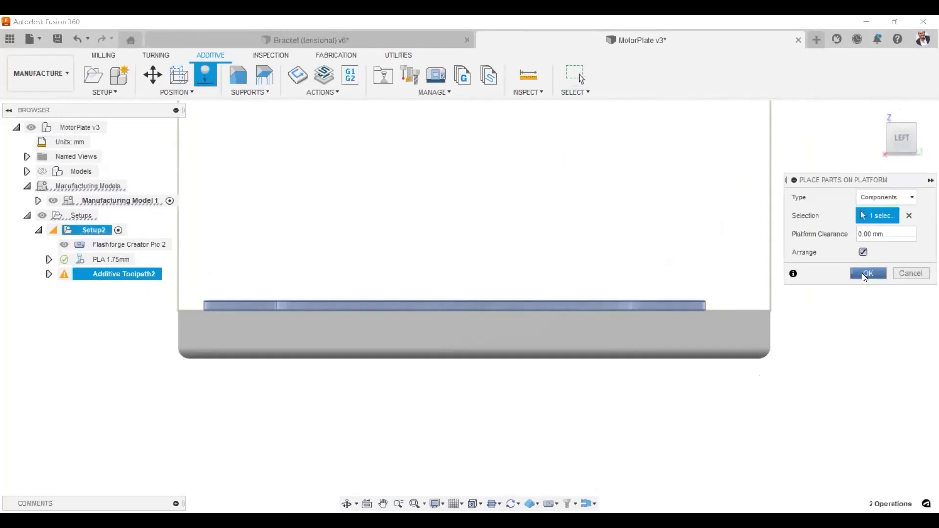
{"action": "left_click", "coordinate": [861, 276]}
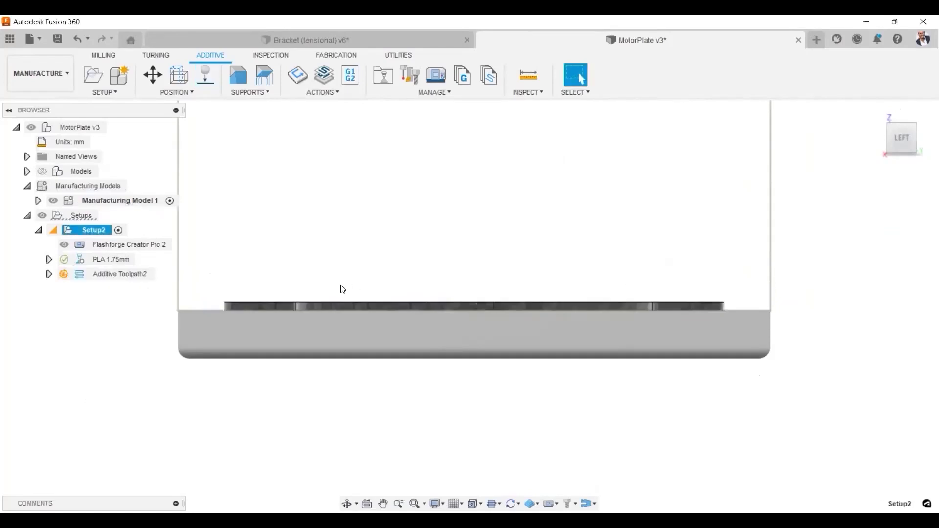
- Regenerate Additive Toolpath2 with the plate seated on the platform and expand it to view its print time
{"action": "left_click", "coordinate": [874, 115]}
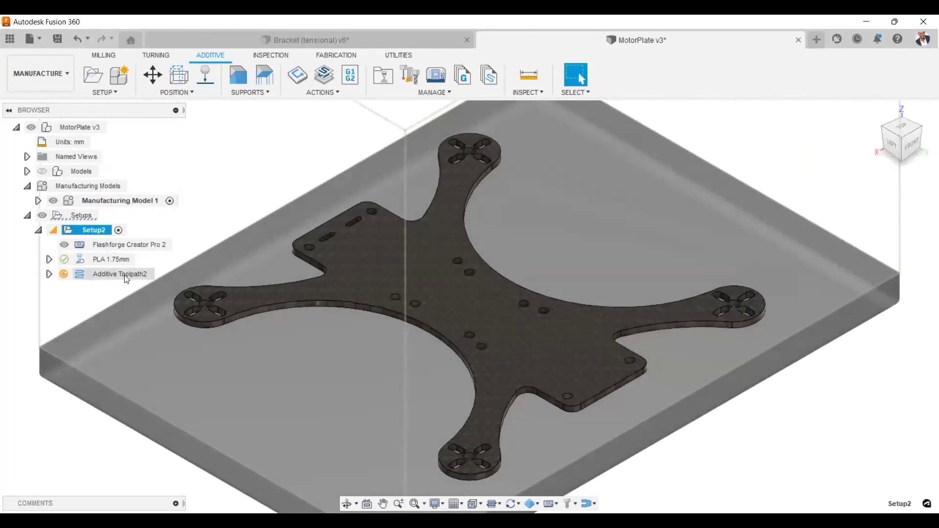
{"action": "left_click", "coordinate": [124, 275]}
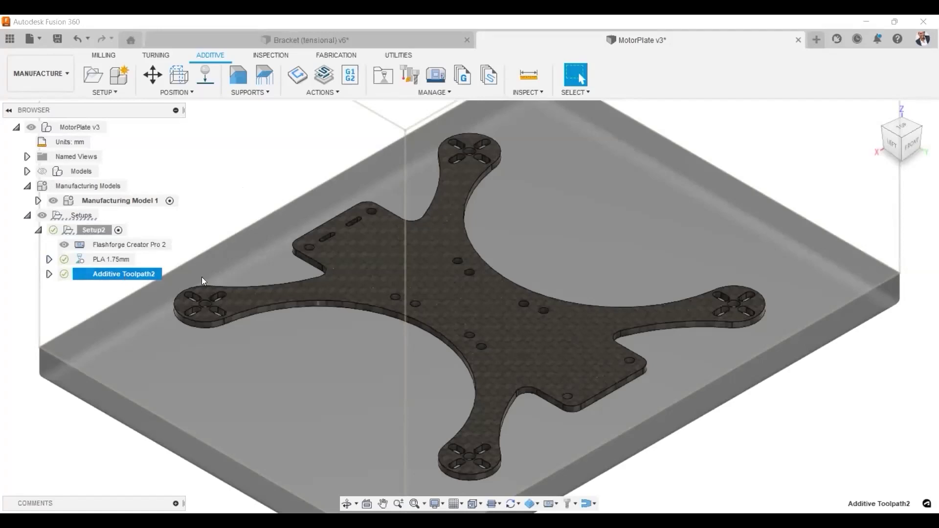
{"action": "scroll", "coordinate": [574, 327], "scroll_direction": "down", "scroll_amount": 5}
{"action": "scroll", "coordinate": [608, 331], "scroll_direction": "down", "scroll_amount": 1}
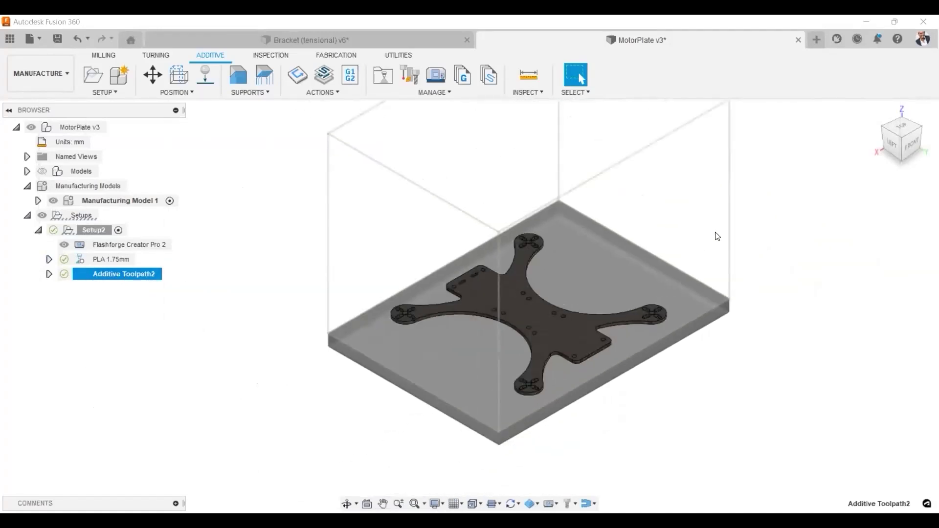
{"action": "scroll", "coordinate": [769, 248], "scroll_direction": "down", "scroll_amount": 2}
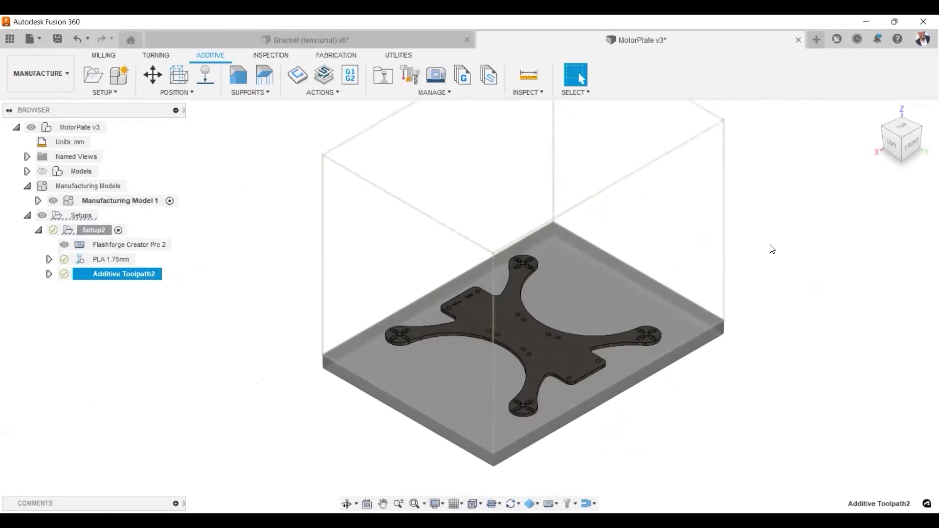
{"action": "middle_click_drag", "start_coordinate": [691, 272], "coordinate": [659, 279]}
{"action": "middle_click_drag", "start_coordinate": [726, 285], "coordinate": [725, 284]}
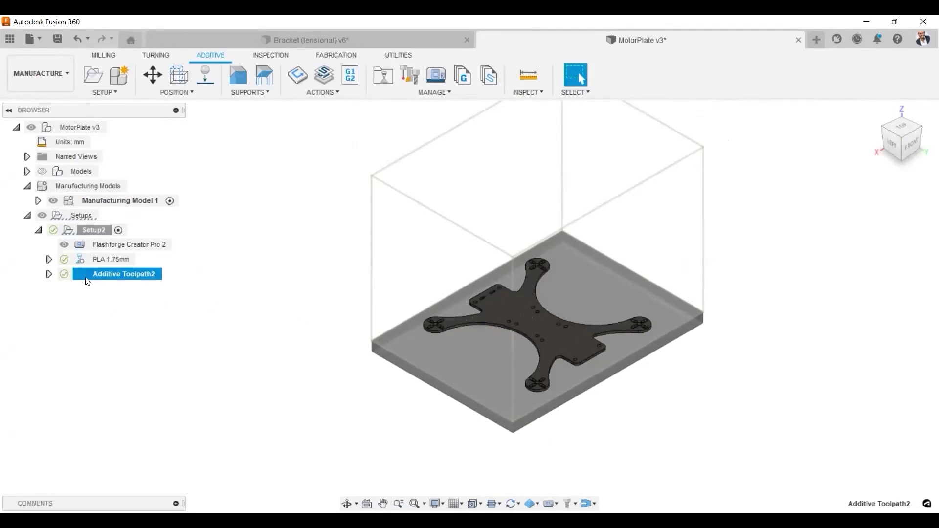
{"action": "left_click", "coordinate": [49, 274]}
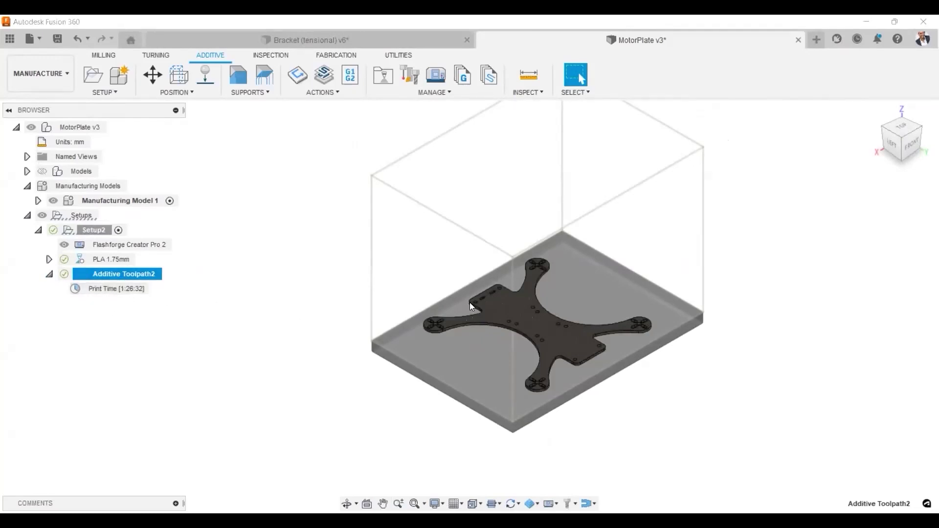
- Open the simulation of Additive Toolpath2, play the first layer, and skip ahead to play layer 2
{"action": "right_click", "coordinate": [118, 295]}
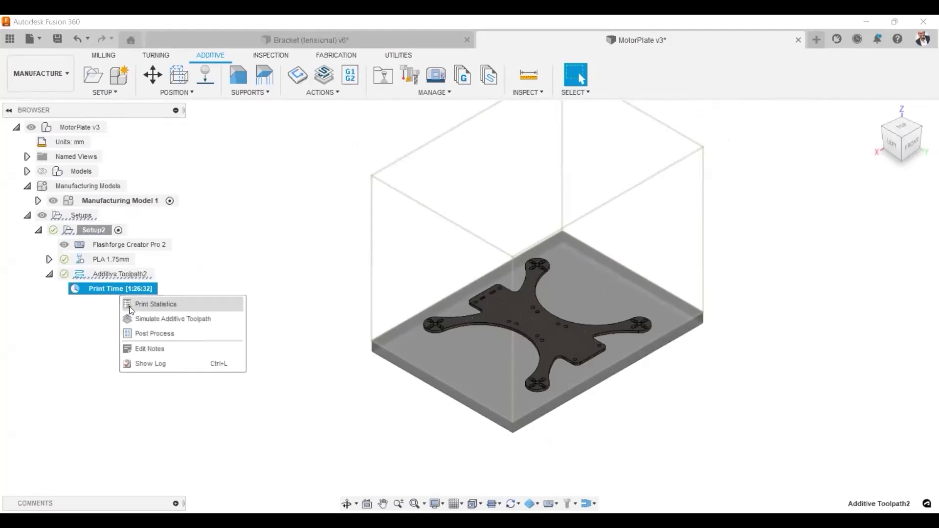
{"action": "left_click", "coordinate": [161, 319]}
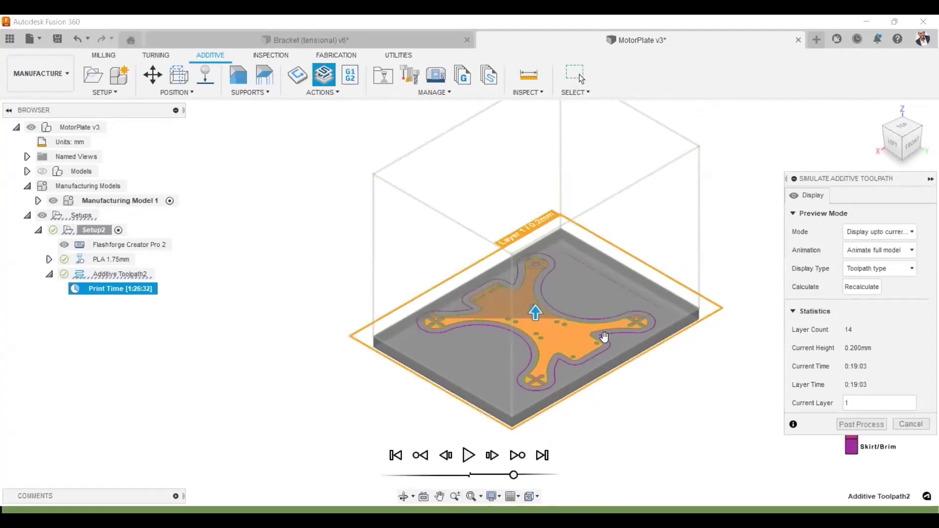
{"action": "left_click", "coordinate": [469, 454]}
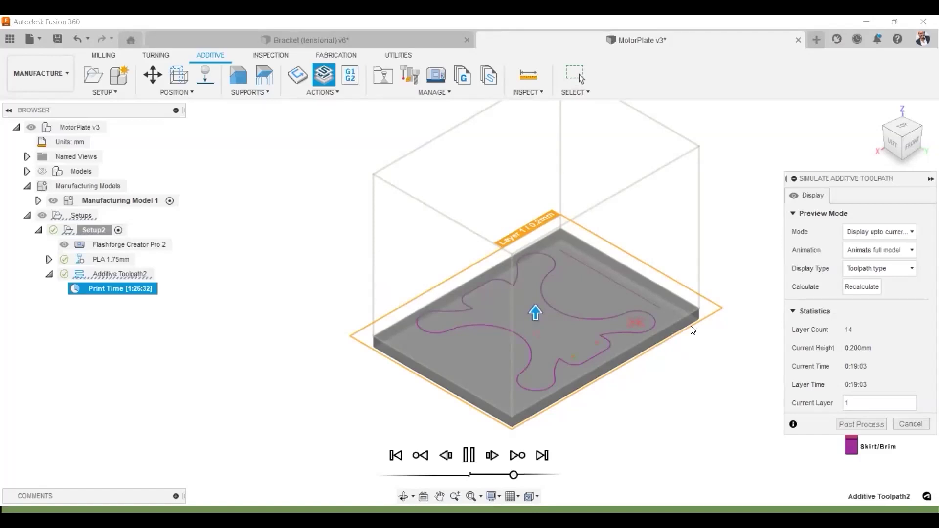
{"action": "left_click", "coordinate": [493, 456]}
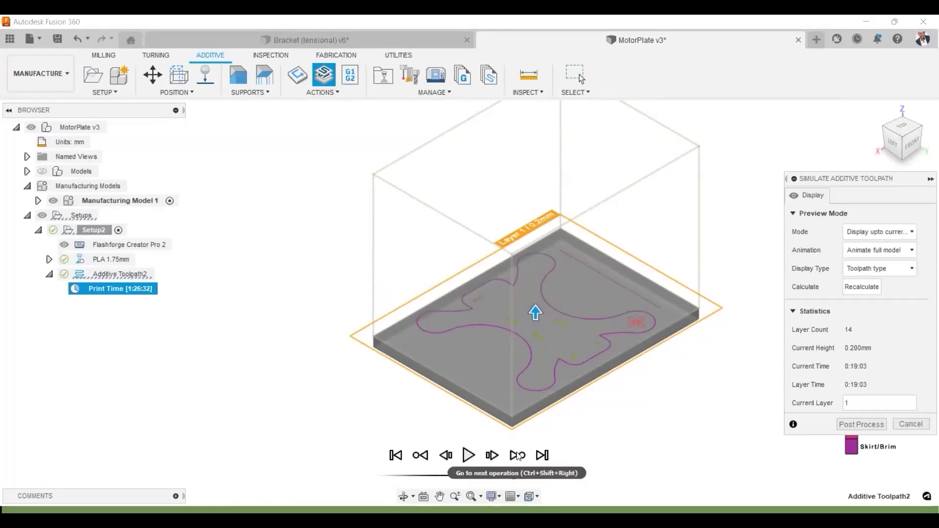
{"action": "left_click", "coordinate": [519, 457]}
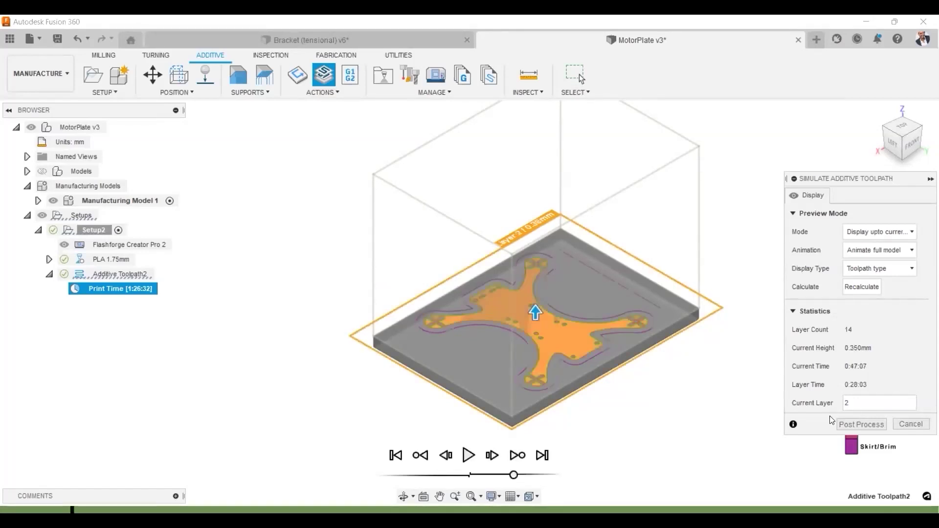
{"action": "left_click", "coordinate": [470, 456]}
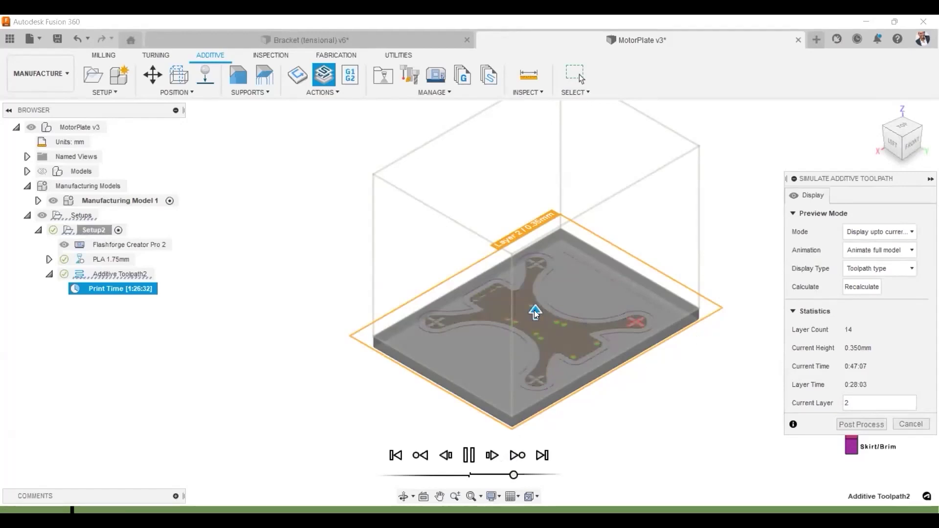
{"action": "left_click", "coordinate": [470, 456]}
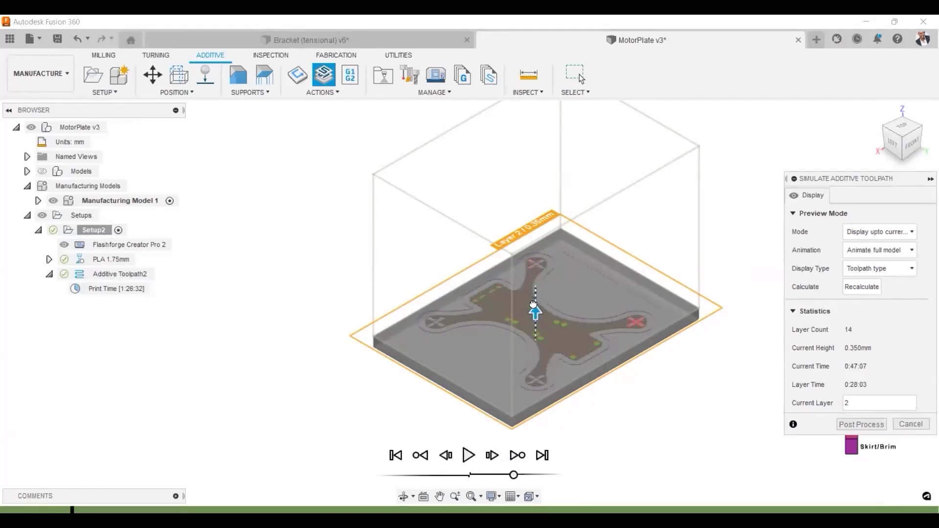
- Scrub the simulation up to layer 14 and back to layer 1, and replay the first layer while reviewing the statistics
{"action": "left_click_drag", "start_coordinate": [533, 310], "coordinate": [533, 315]}
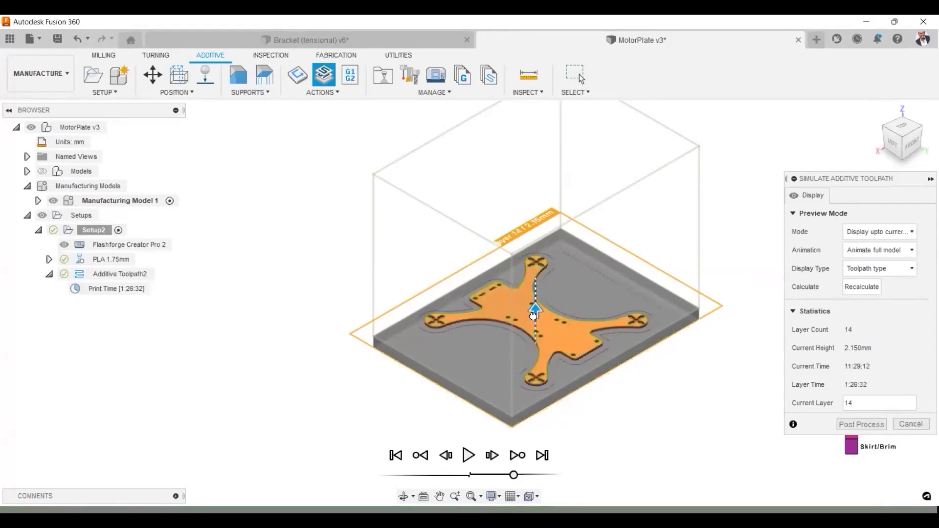
{"action": "scroll", "coordinate": [533, 313], "scroll_direction": "up", "scroll_amount": 5}
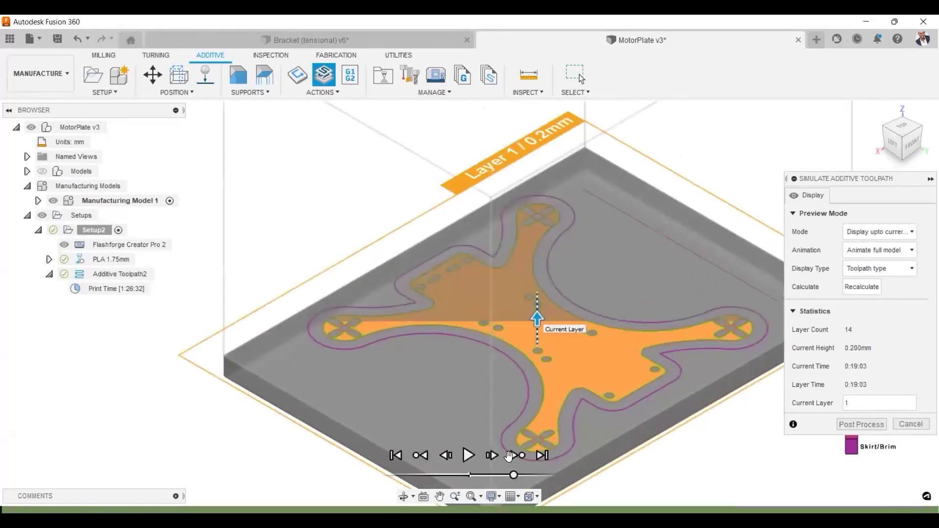
{"action": "left_click", "coordinate": [468, 455]}
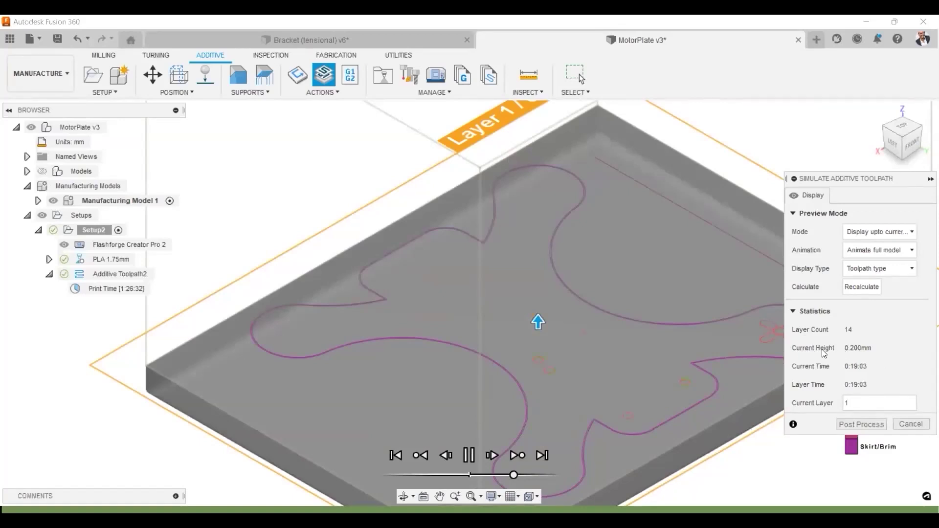
{"action": "mouse_move", "coordinate": [853, 348]}
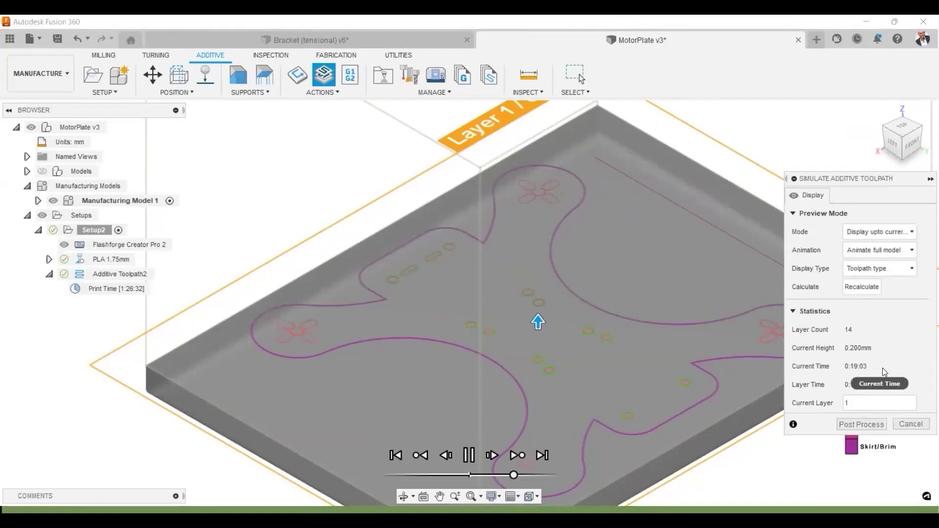
{"action": "double_click", "coordinate": [830, 400]}
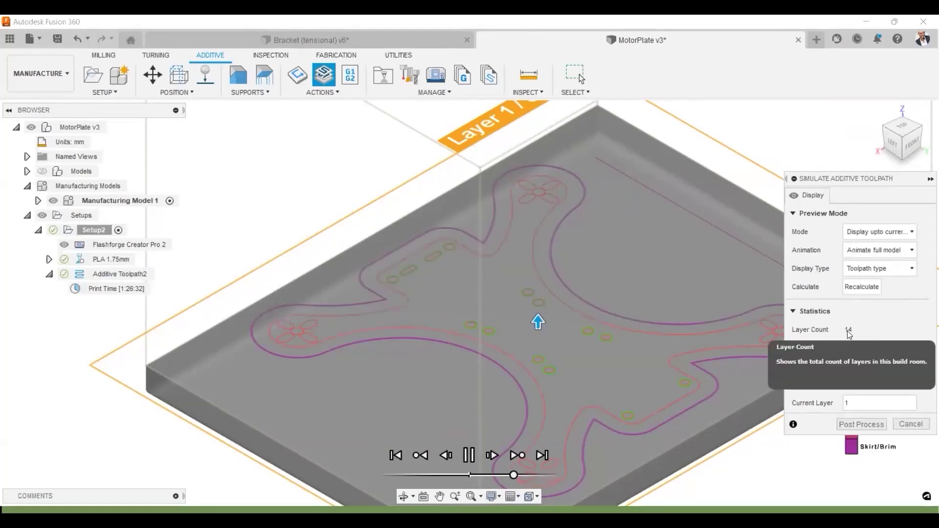
{"action": "type", "text": "0"}
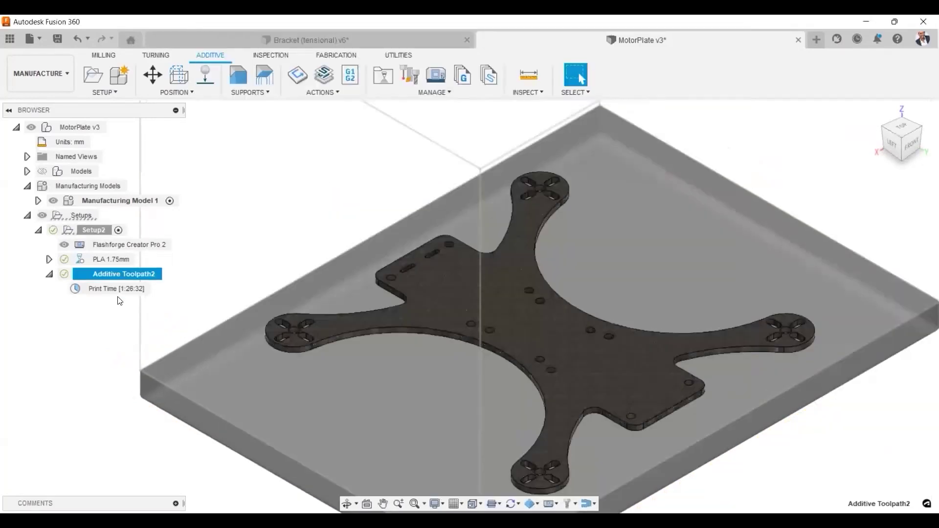
- Open the simulation of Additive Toolpath2 and set its current layer to 10
{"action": "right_click", "coordinate": [118, 293]}
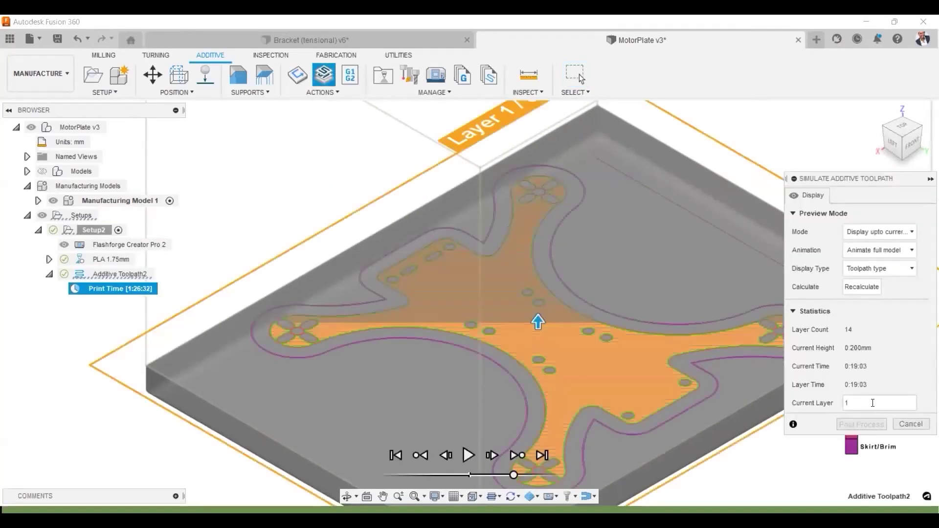
{"action": "left_click", "coordinate": [872, 403]}
{"action": "type", "text": "0"}
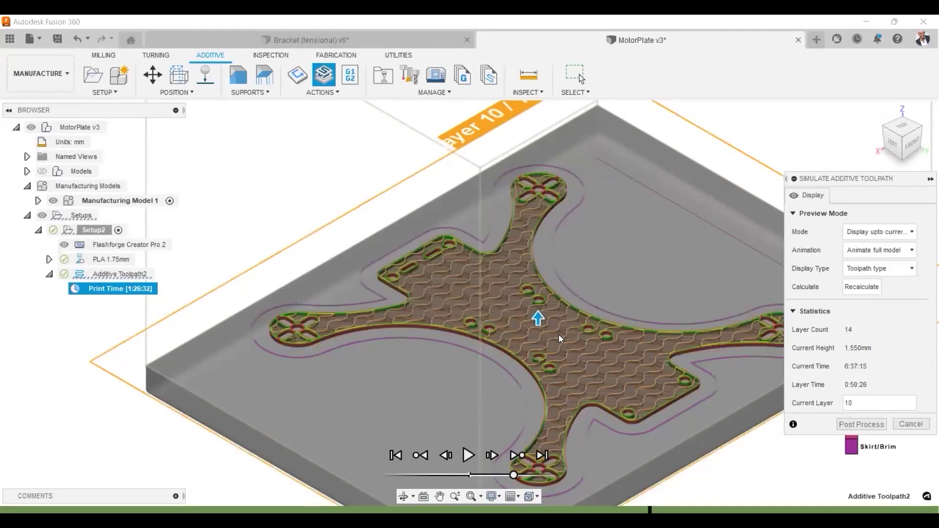
- Examine layer 10's infill and the perimeter walls around the plate's corner hole and slots, and close the simulation
{"action": "scroll", "coordinate": [523, 235], "scroll_direction": "up", "scroll_amount": 10}
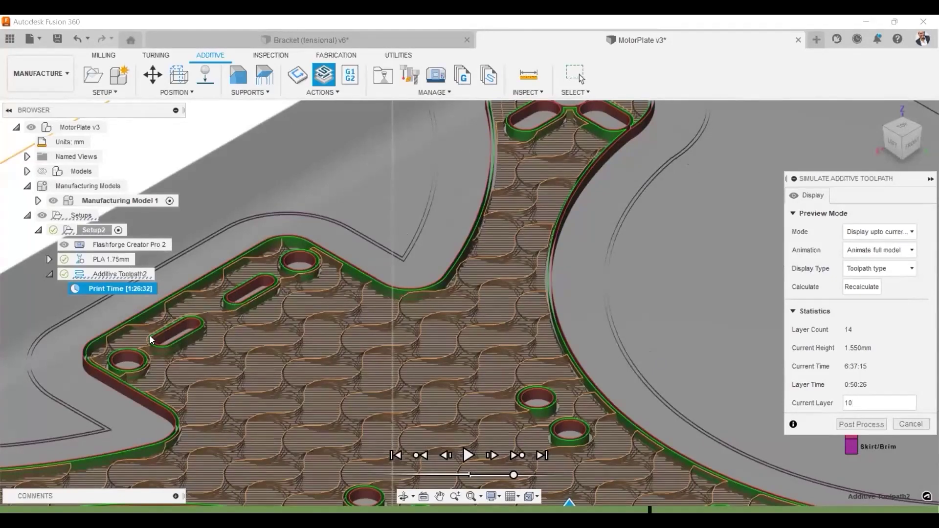
{"action": "scroll", "coordinate": [130, 355], "scroll_direction": "up", "scroll_amount": 5}
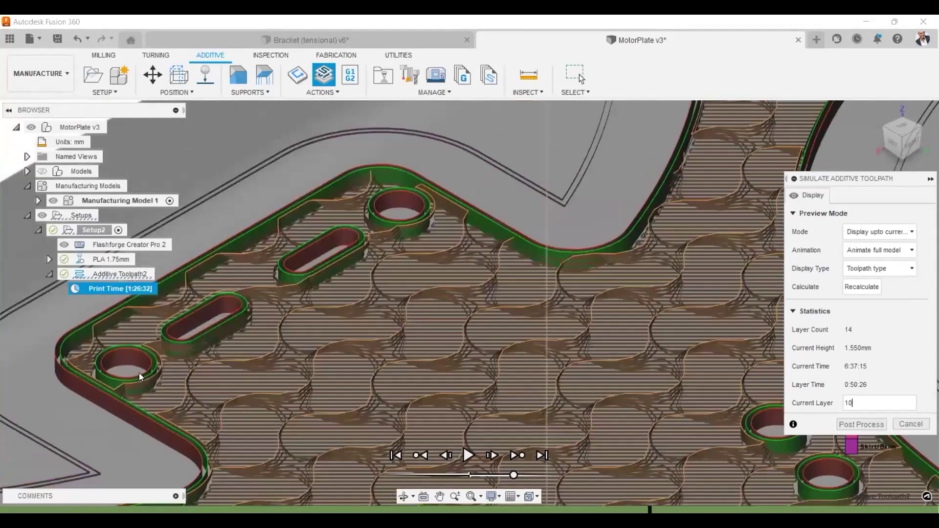
{"action": "middle_click_drag", "start_coordinate": [224, 340], "coordinate": [477, 341]}
{"action": "scroll", "coordinate": [491, 353], "scroll_direction": "up", "scroll_amount": 1}
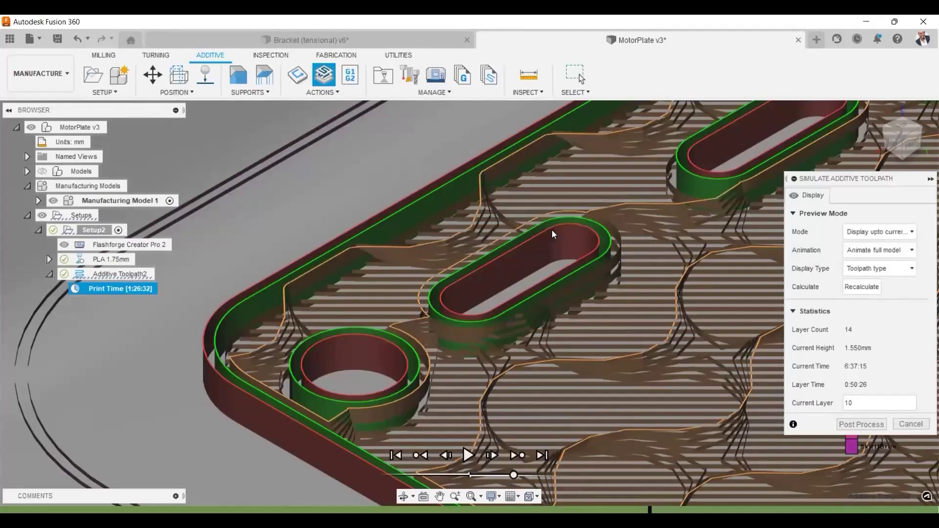
{"action": "scroll", "coordinate": [692, 359], "scroll_direction": "down", "scroll_amount": 4}
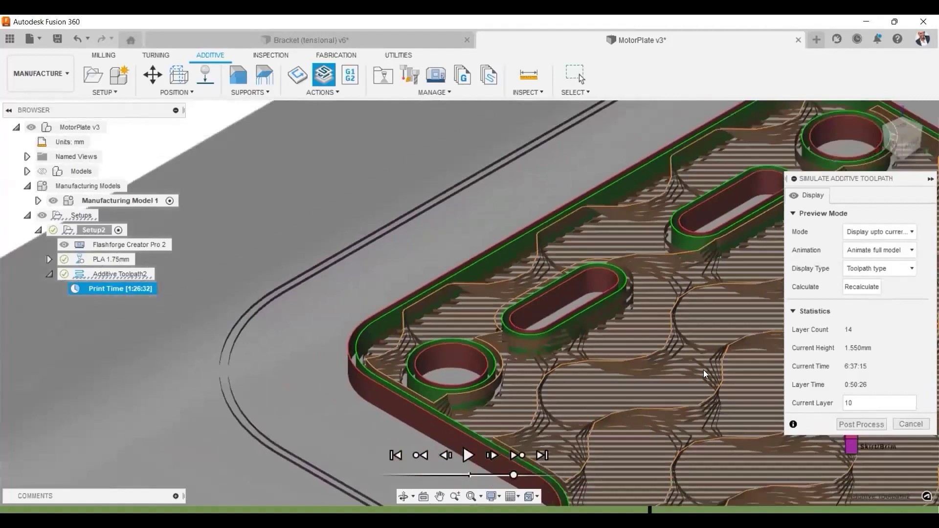
{"action": "middle_click_drag", "start_coordinate": [613, 361], "coordinate": [474, 356]}
{"action": "scroll", "coordinate": [686, 363], "scroll_direction": "down", "scroll_amount": 4}
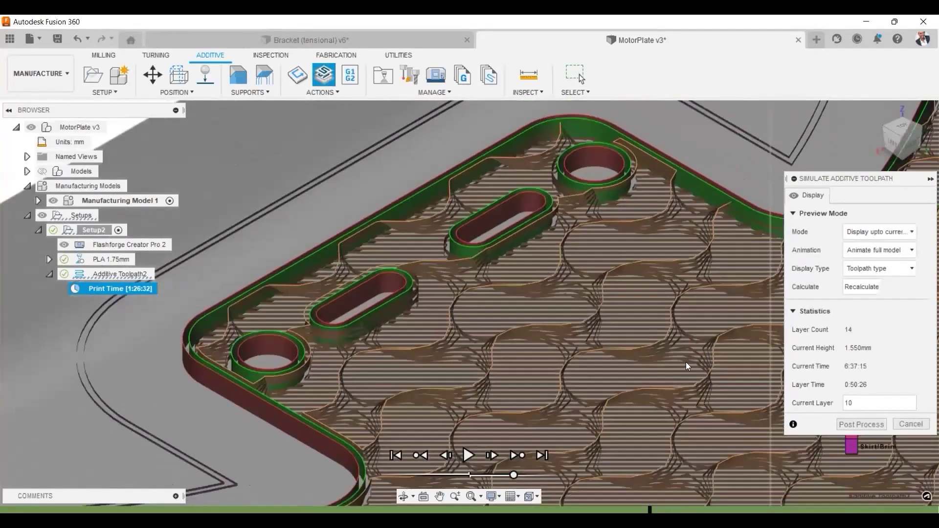
{"action": "scroll", "coordinate": [701, 402], "scroll_direction": "down", "scroll_amount": 5}
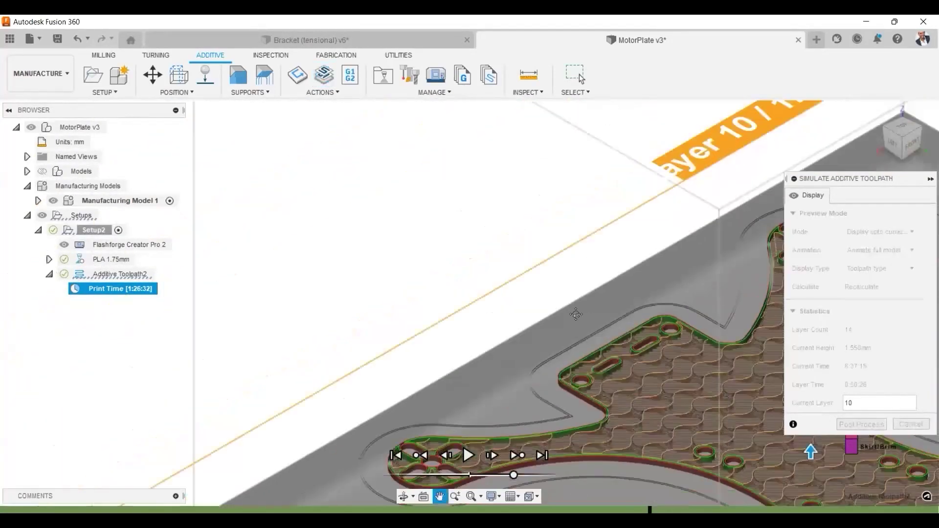
{"action": "middle_click_drag", "start_coordinate": [583, 303], "coordinate": [433, 235]}
{"action": "middle_click_drag", "start_coordinate": [659, 365], "coordinate": [599, 315]}
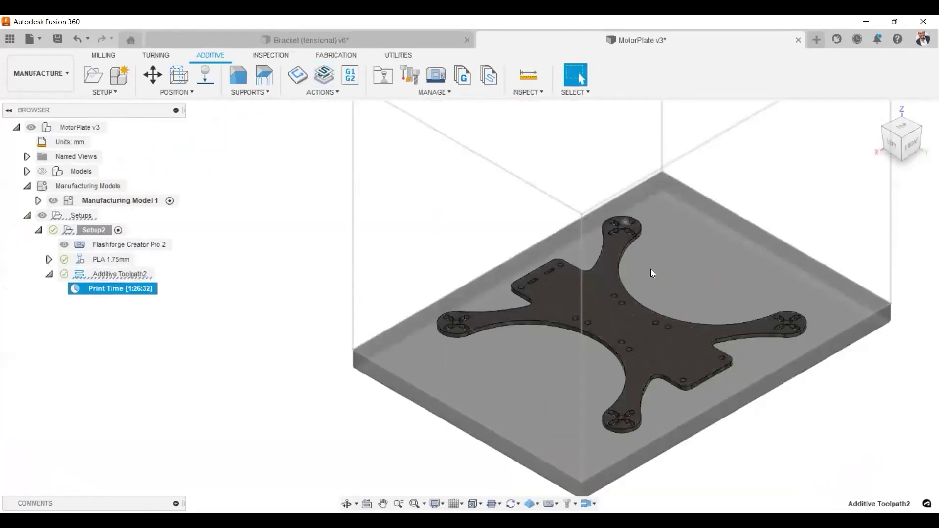
- Expand the PLA 1.75mm print setting under Setup2 and open it for editing
{"action": "middle_click_drag", "start_coordinate": [674, 282], "coordinate": [612, 286]}
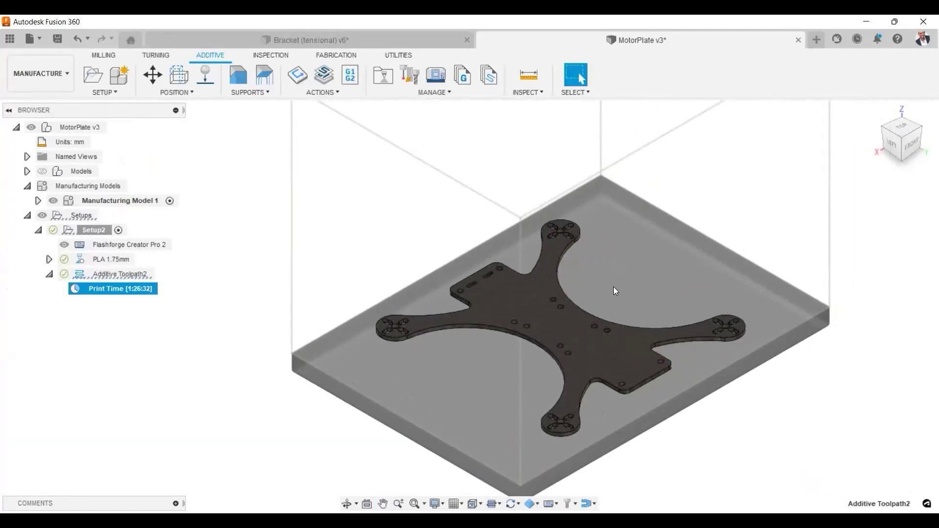
{"action": "right_click", "coordinate": [115, 261]}
{"action": "left_click", "coordinate": [72, 257]}
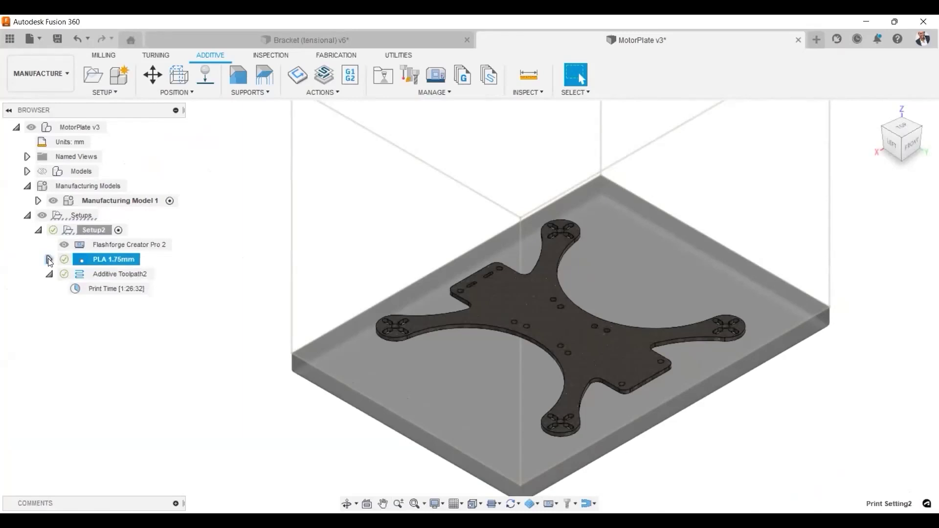
{"action": "left_click", "coordinate": [50, 259]}
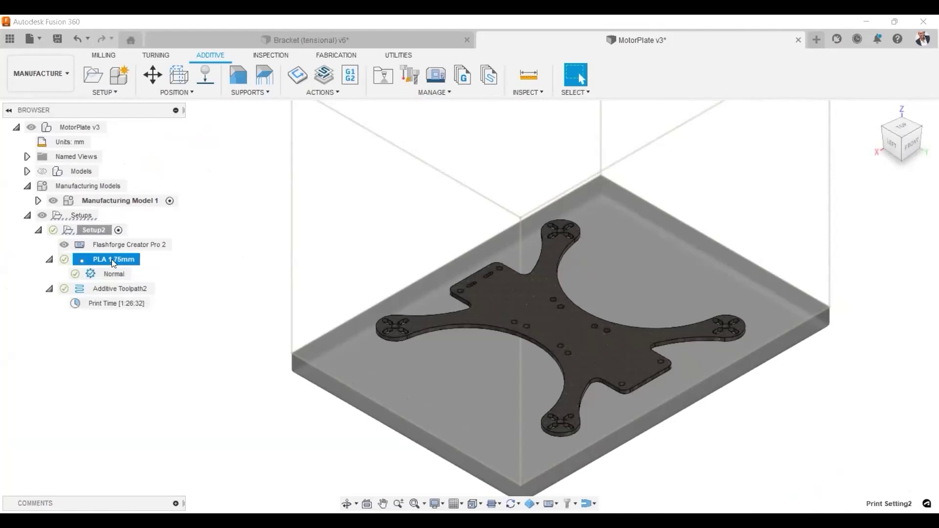
{"action": "right_click", "coordinate": [117, 259]}
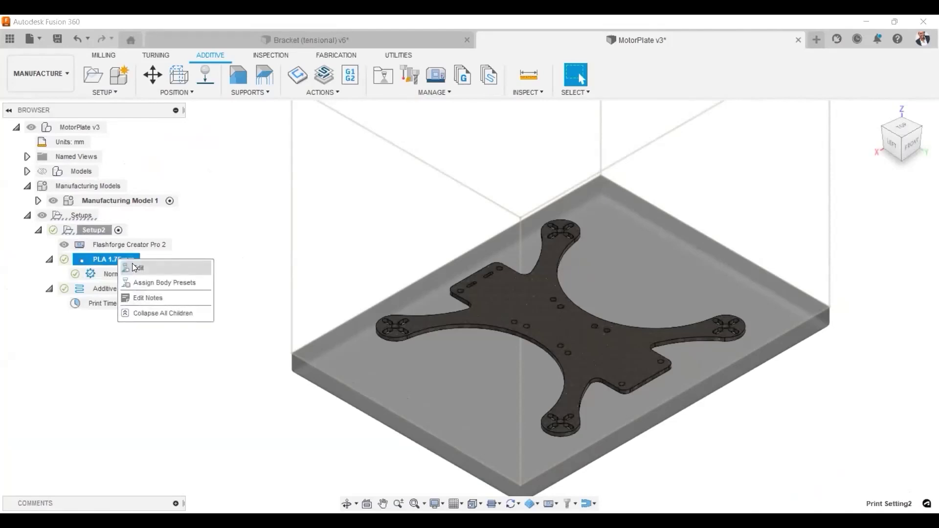
{"action": "left_click", "coordinate": [141, 269]}
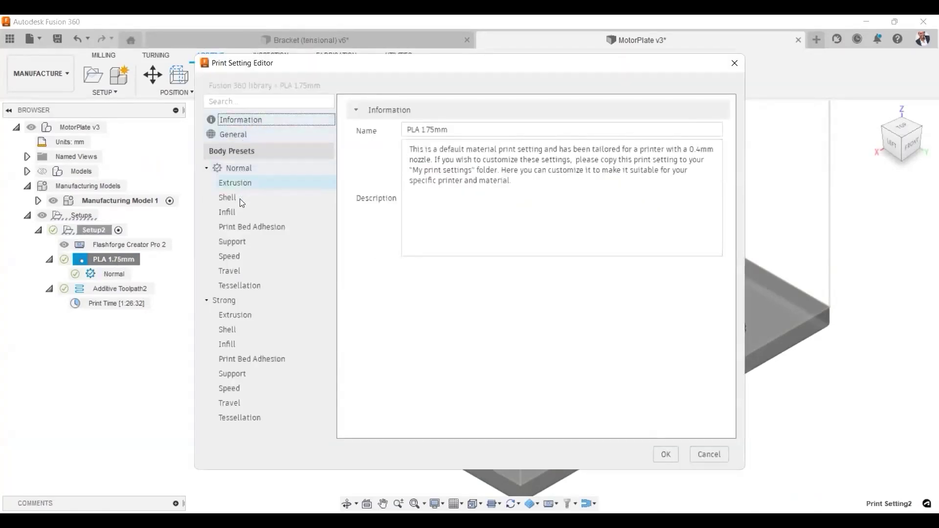
- Compare the descriptions of the Strong and Normal body presets
{"action": "left_click", "coordinate": [235, 299]}
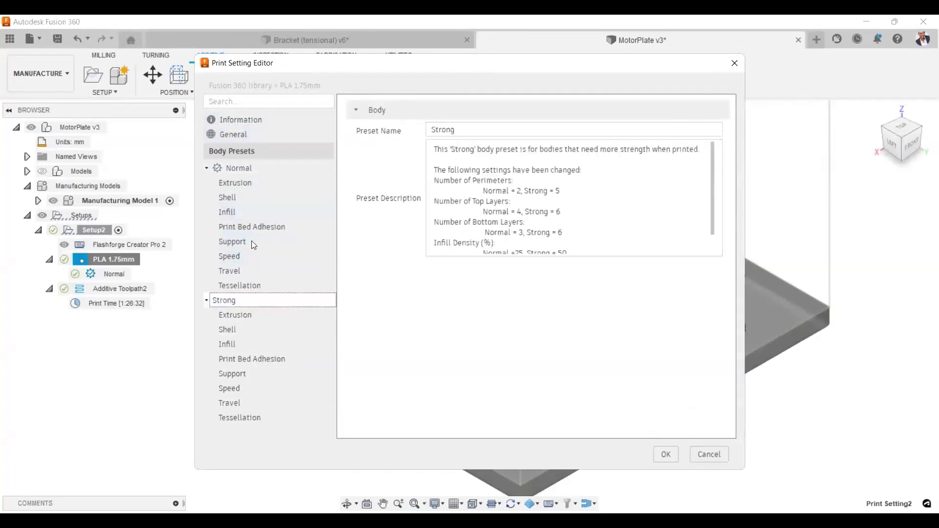
{"action": "left_click", "coordinate": [245, 173]}
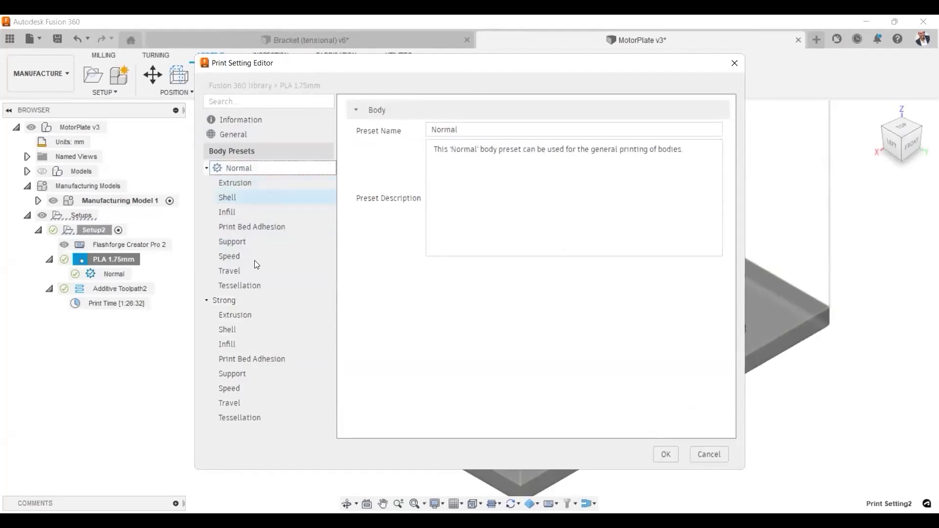
{"action": "left_click", "coordinate": [235, 299]}
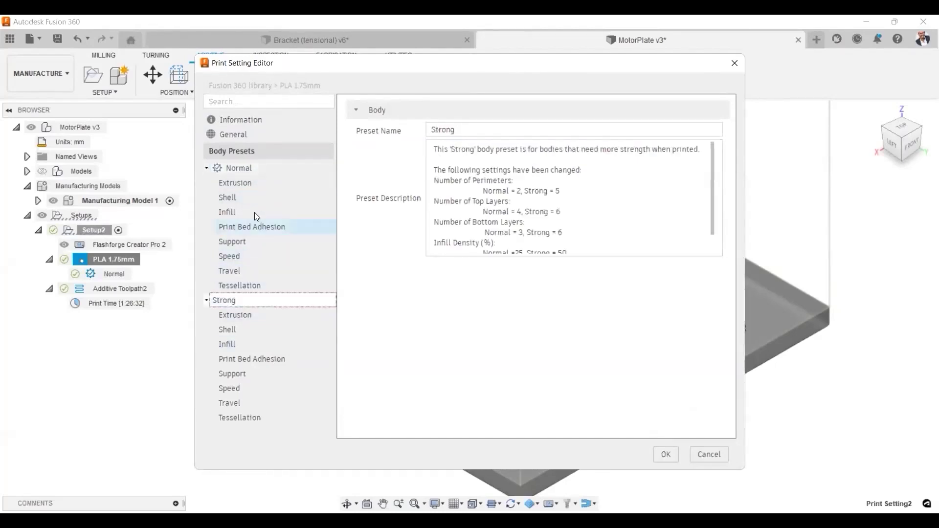
{"action": "left_click", "coordinate": [251, 174]}
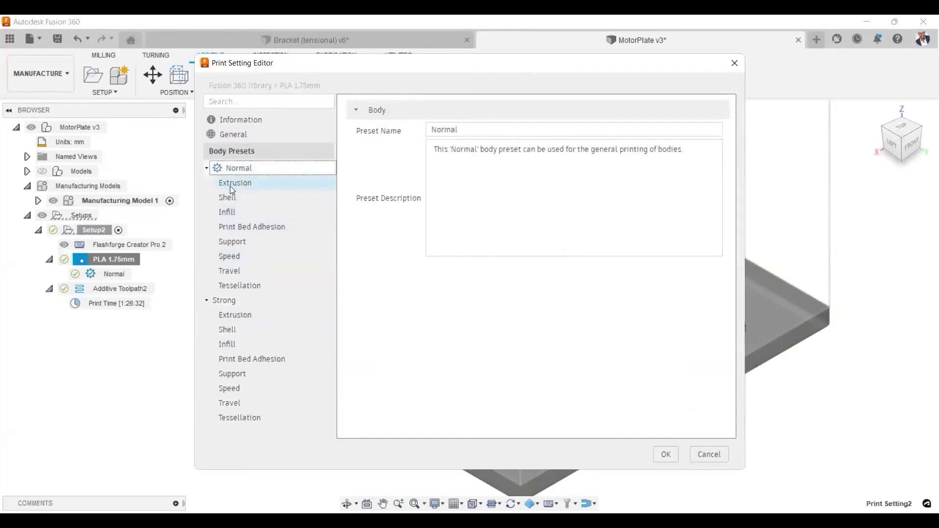
- Review the Normal preset's extrusion widths and its shell perimeter, top layer and bottom layer settings
{"action": "left_click", "coordinate": [235, 186]}
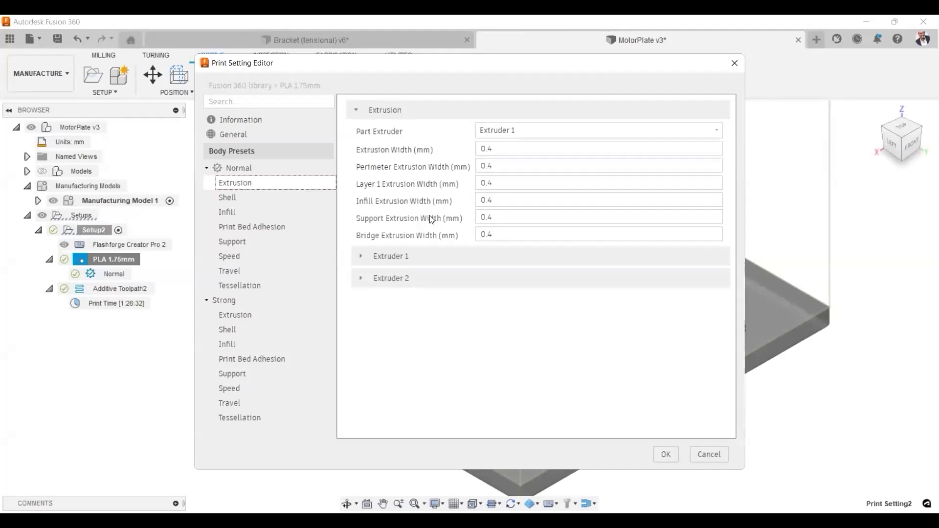
{"action": "left_click", "coordinate": [232, 198]}
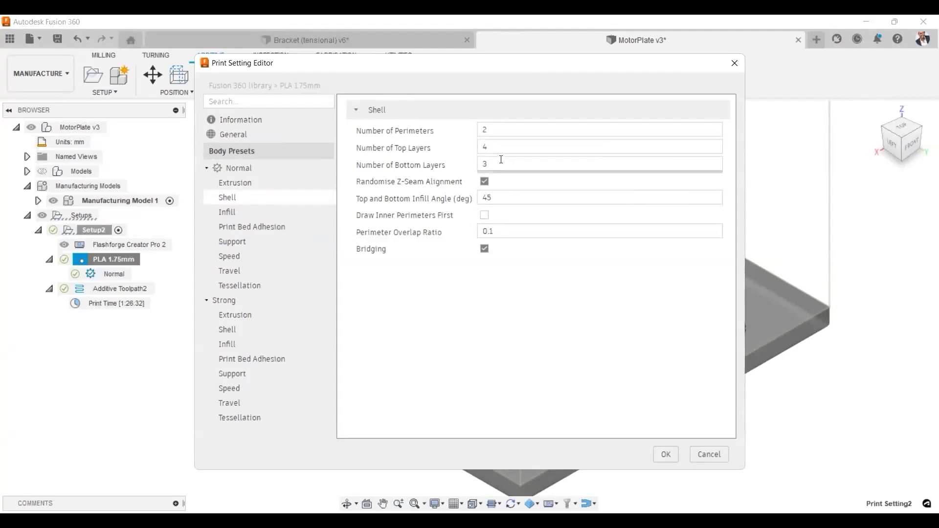
{"action": "mouse_move", "coordinate": [501, 160]}
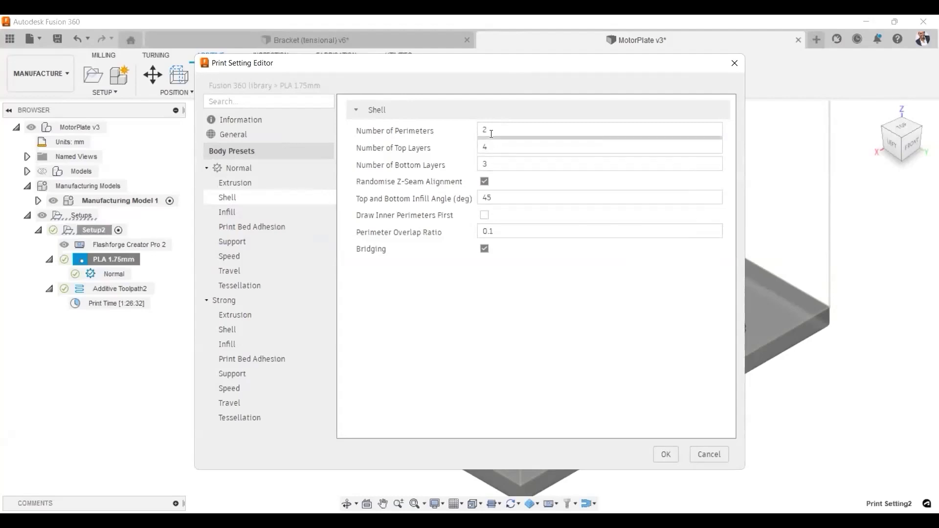
{"action": "mouse_move", "coordinate": [491, 134]}
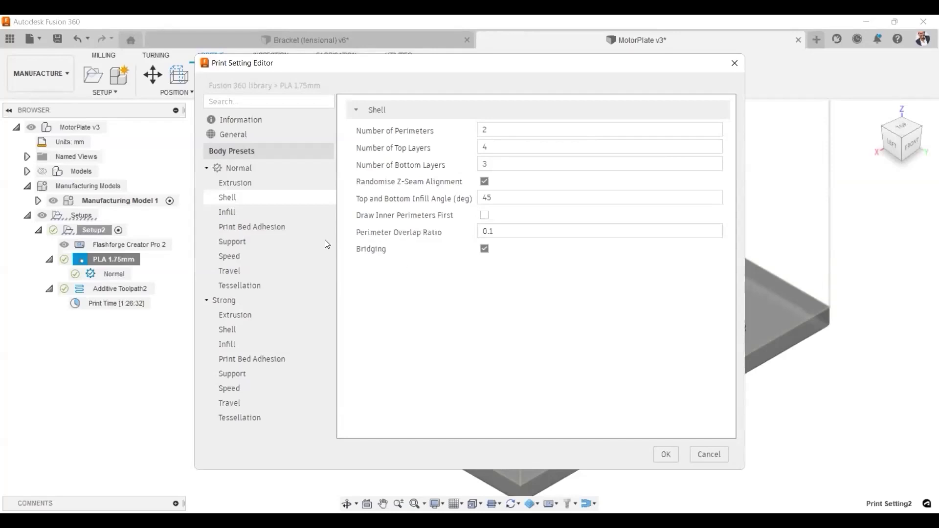
- Compare the infill settings of the Normal preset with those of the Strong preset
{"action": "left_click", "coordinate": [236, 214]}
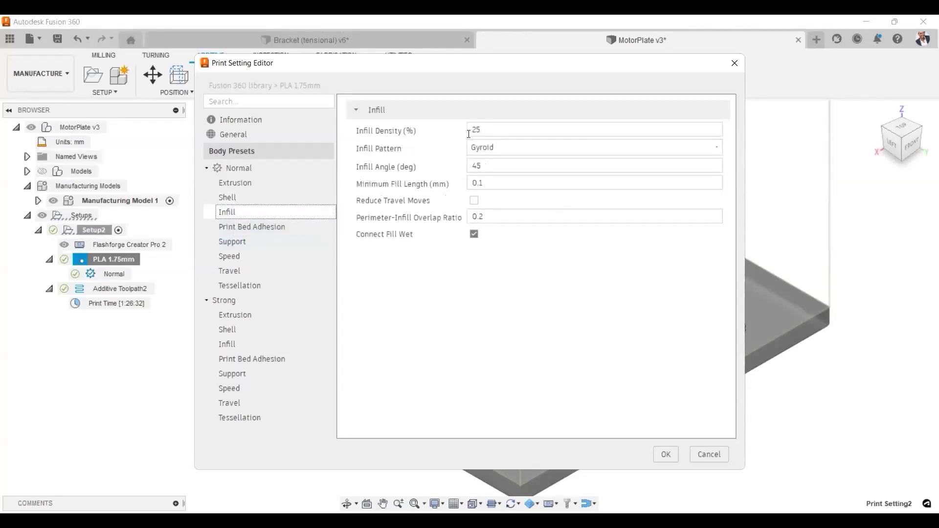
{"action": "left_click", "coordinate": [492, 134]}
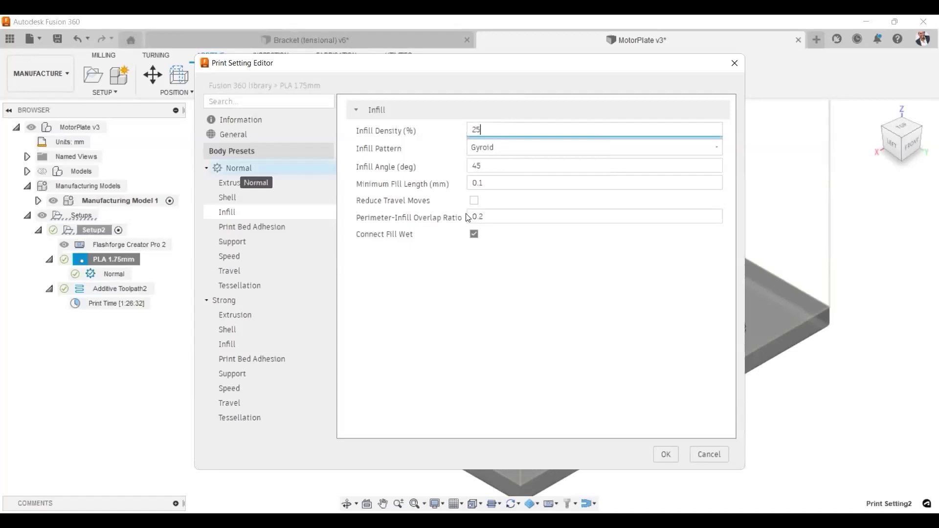
{"action": "left_click", "coordinate": [230, 300]}
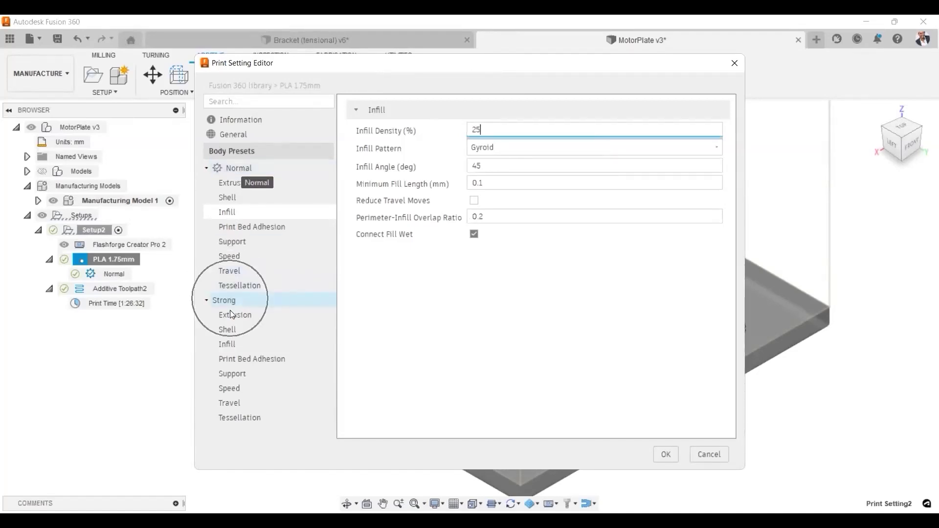
{"action": "left_click", "coordinate": [229, 343]}
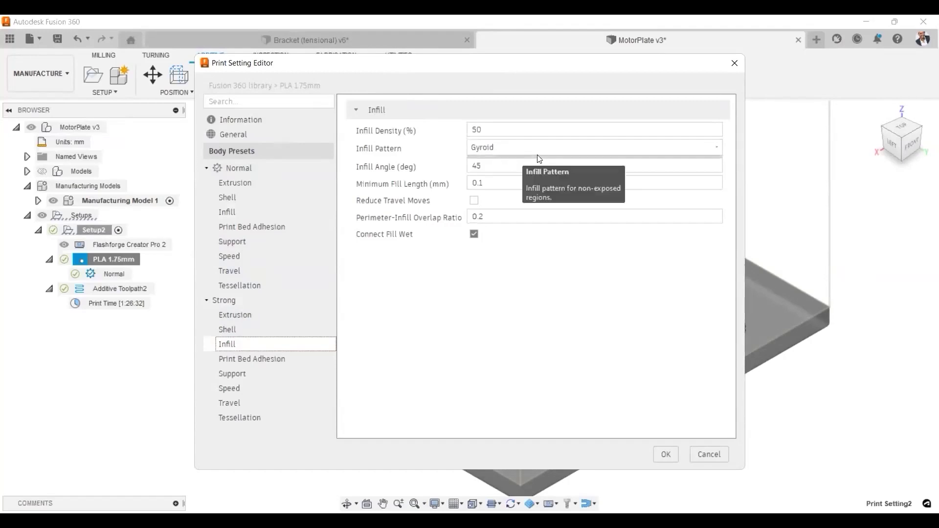
- Recheck the Normal preset's extrusion, shell and infill settings, and view the infill patterns available for the Strong preset
{"action": "left_click", "coordinate": [246, 151]}
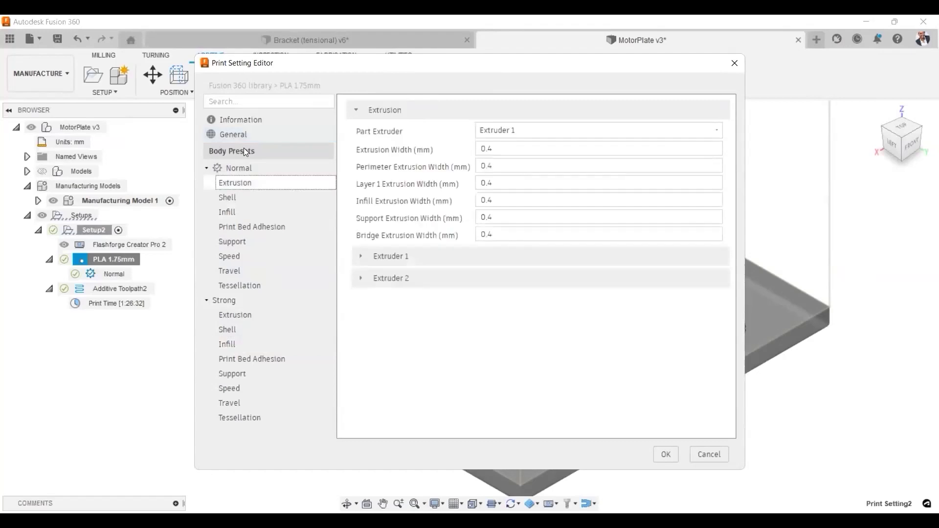
{"action": "left_click", "coordinate": [254, 194]}
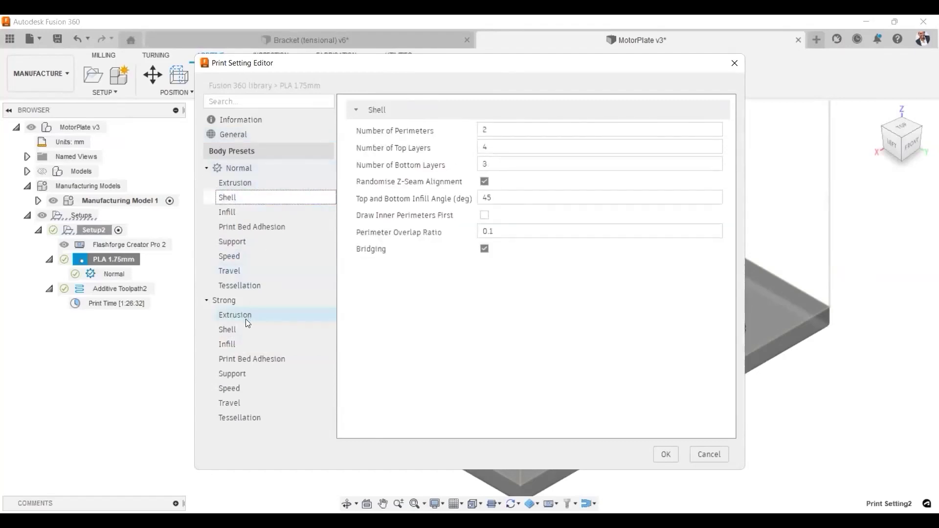
{"action": "left_click", "coordinate": [236, 211]}
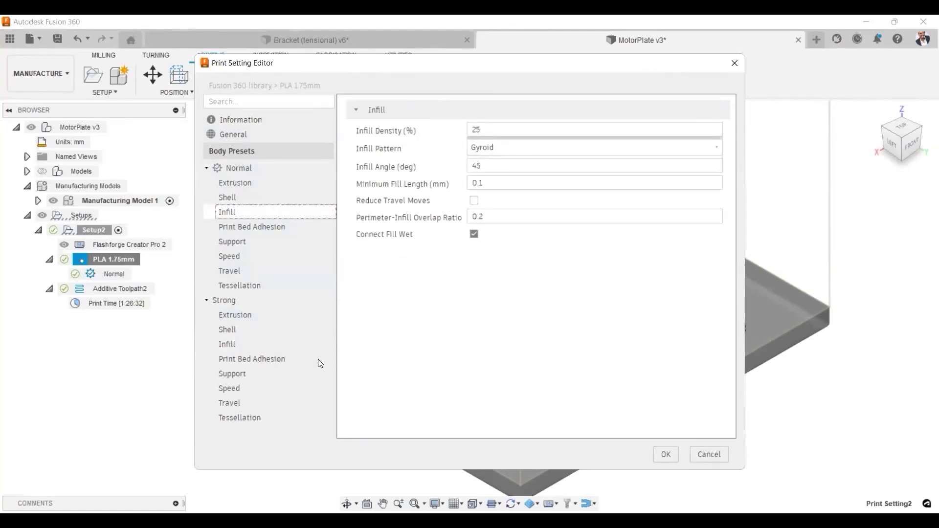
{"action": "left_click", "coordinate": [238, 343]}
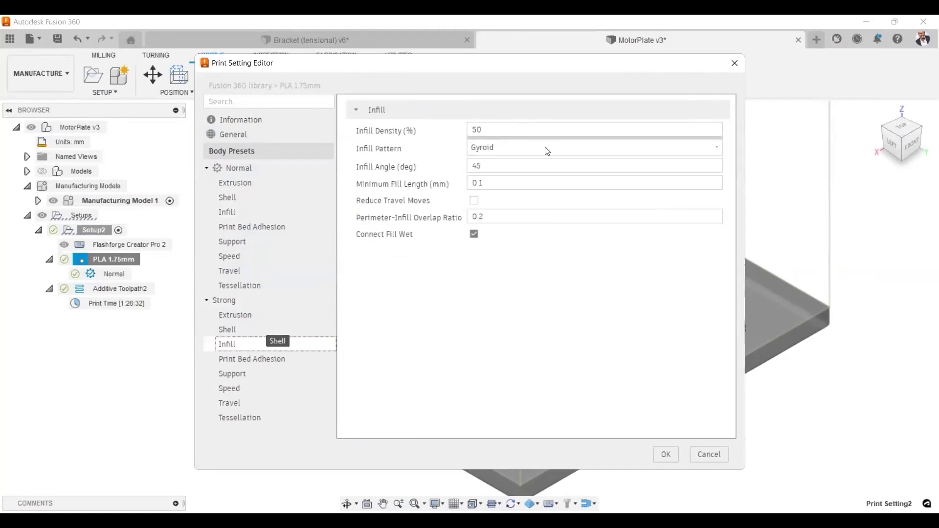
{"action": "left_click", "coordinate": [581, 153]}
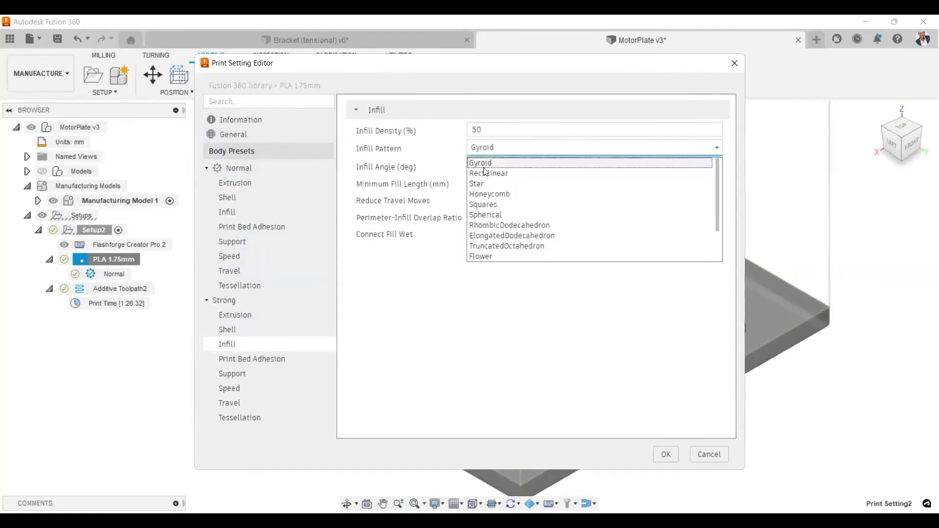
{"action": "left_click", "coordinate": [244, 367]}
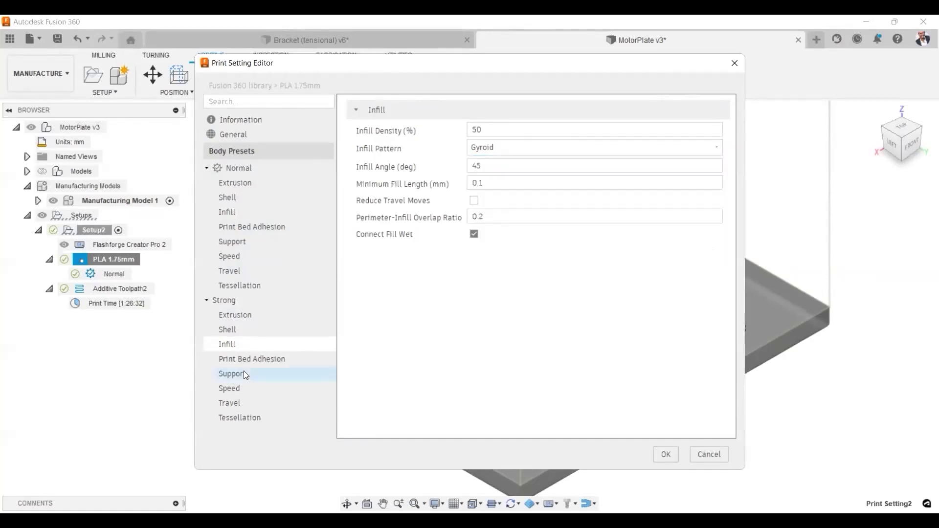
- Set the Strong preset's print bed adhesion type to Brim and expand the brim settings
{"action": "left_click", "coordinate": [242, 365]}
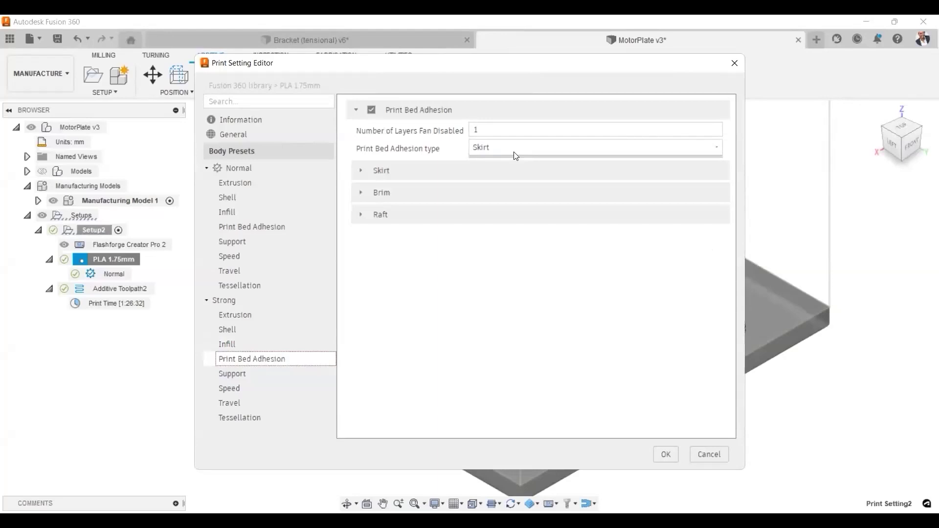
{"action": "left_click", "coordinate": [516, 153]}
{"action": "left_click", "coordinate": [493, 173]}
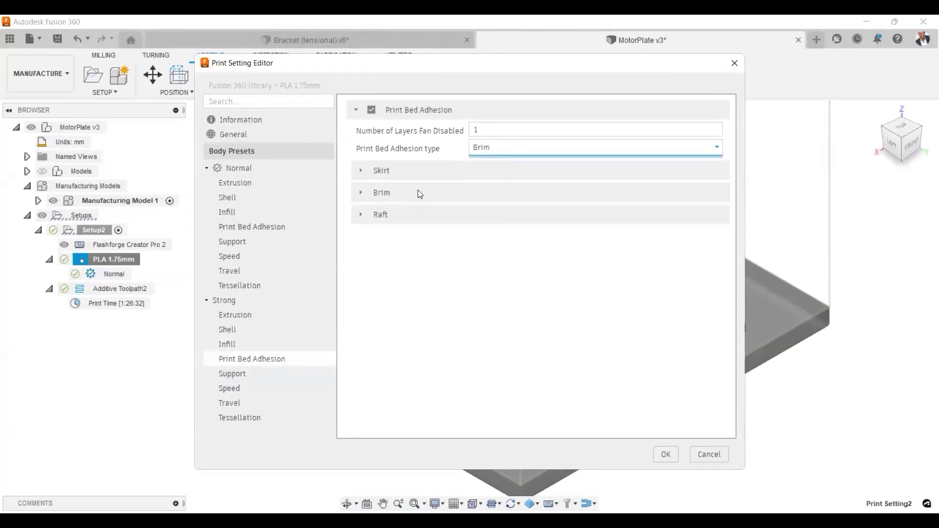
{"action": "left_click", "coordinate": [374, 192]}
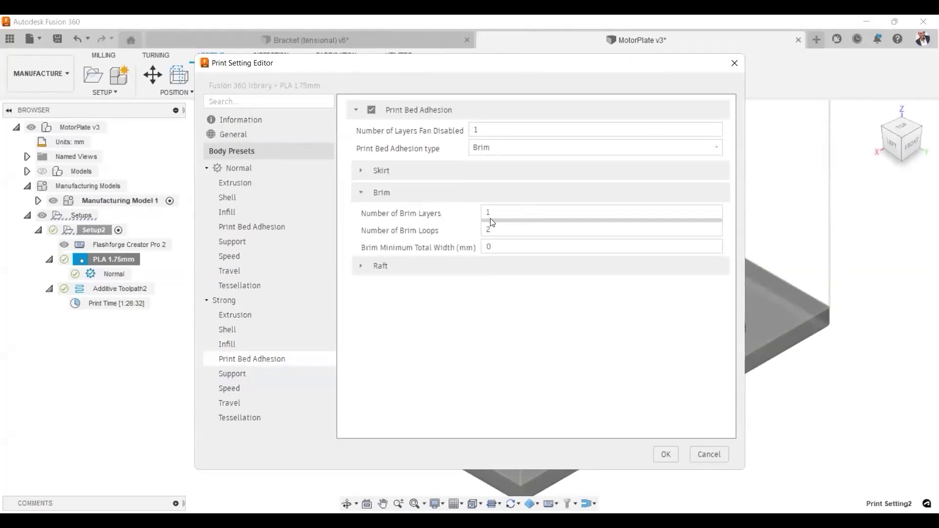
- Review the Strong preset's brim, raft and skirt settings and collapse the skirt and brim groups
{"action": "left_click", "coordinate": [518, 216]}
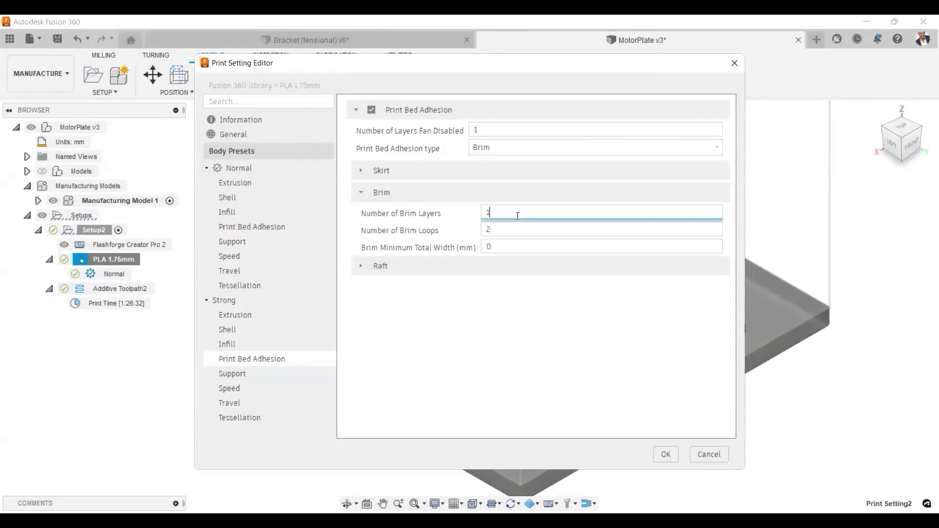
{"action": "left_click", "coordinate": [362, 265]}
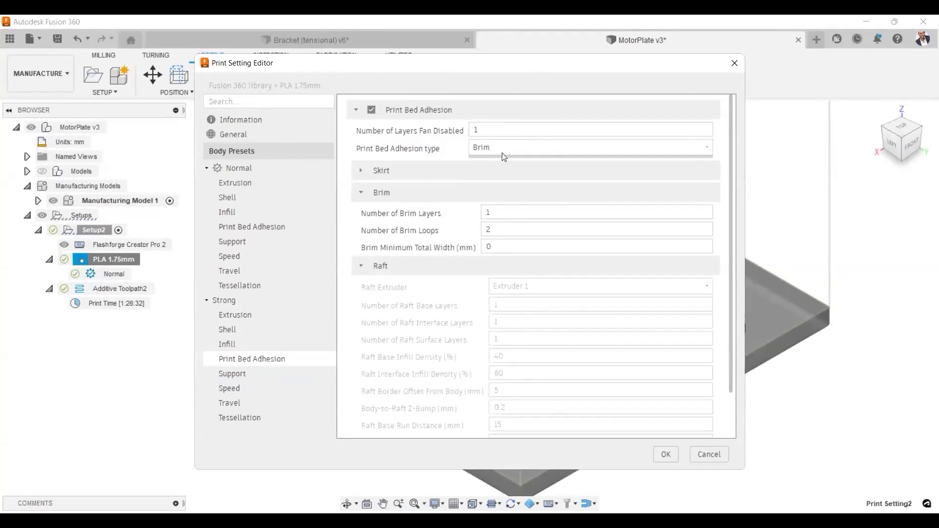
{"action": "left_click", "coordinate": [361, 171]}
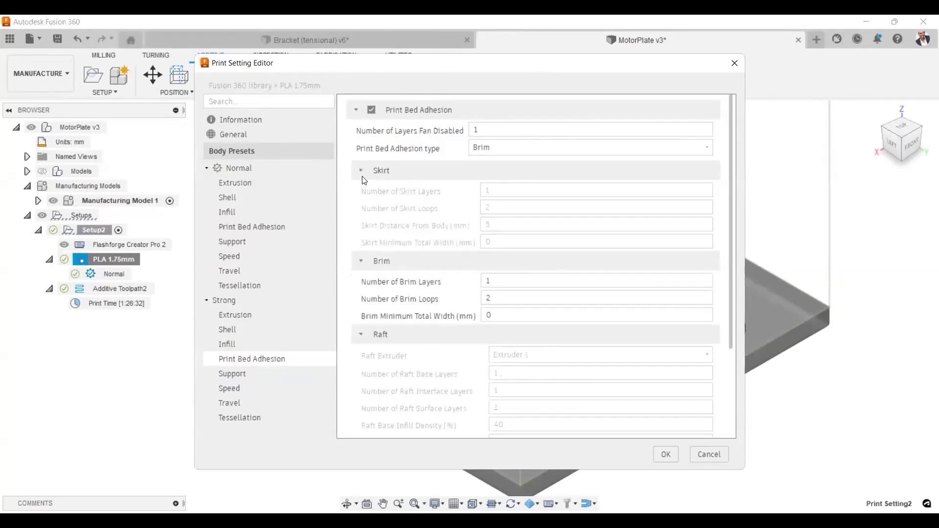
{"action": "left_click", "coordinate": [362, 174]}
{"action": "left_click", "coordinate": [361, 198]}
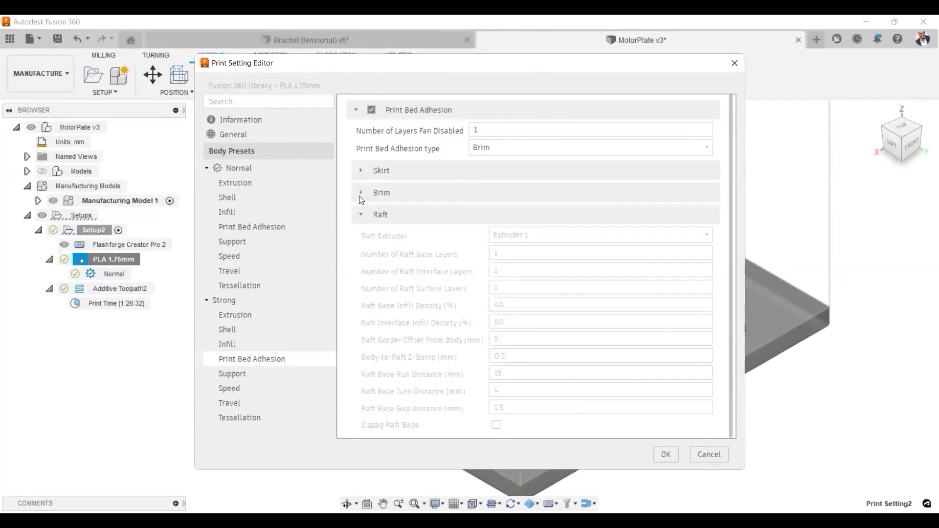
- Review the Strong preset's support settings and extruder options, and compare the speed settings of the Strong and Normal presets
{"action": "left_click", "coordinate": [237, 380]}
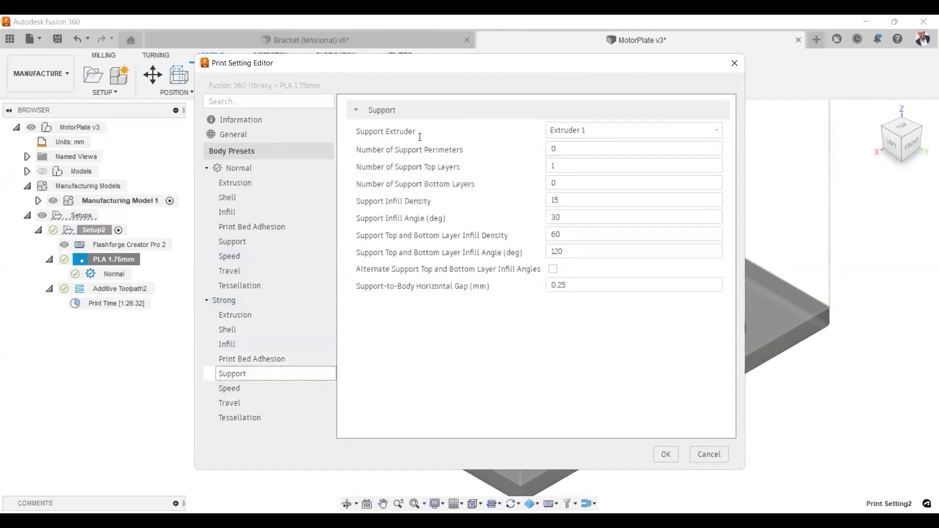
{"action": "left_click", "coordinate": [671, 132]}
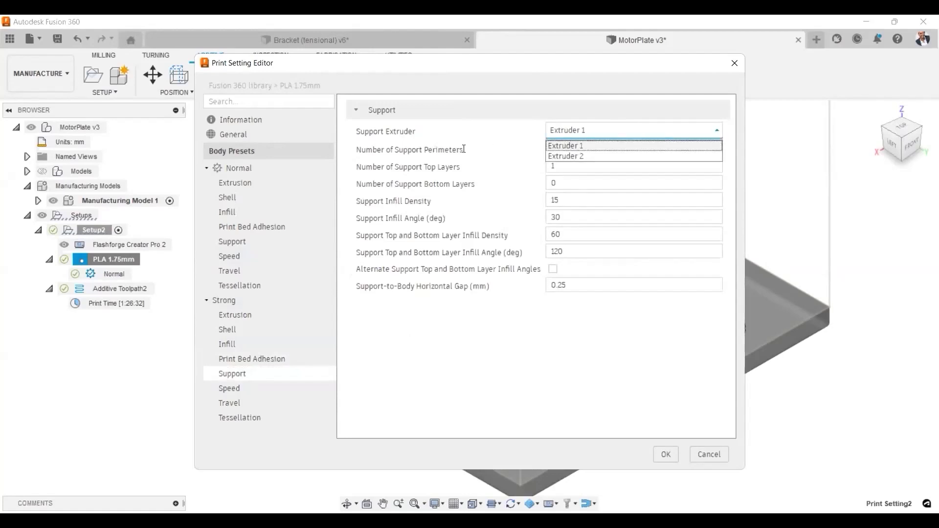
{"action": "key", "text": "Down"}
{"action": "left_click", "coordinate": [230, 388]}
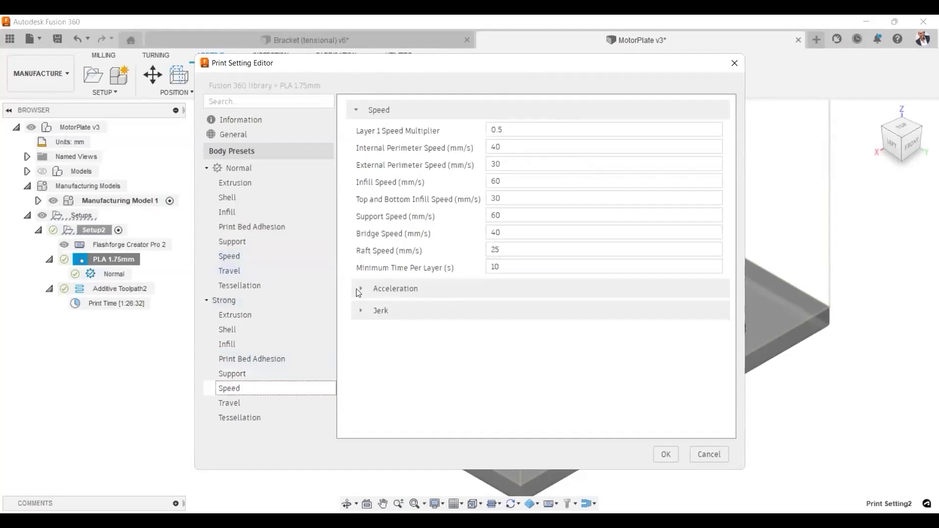
{"action": "left_click", "coordinate": [240, 262]}
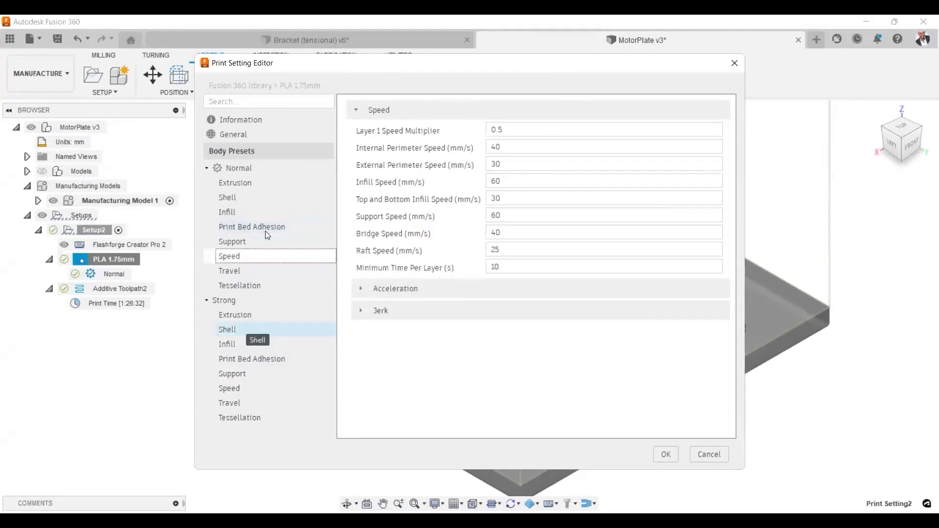
- Compare the shell and infill settings of the Strong and Normal presets, and accept the PLA 1.75mm print settings
{"action": "left_click", "coordinate": [244, 328]}
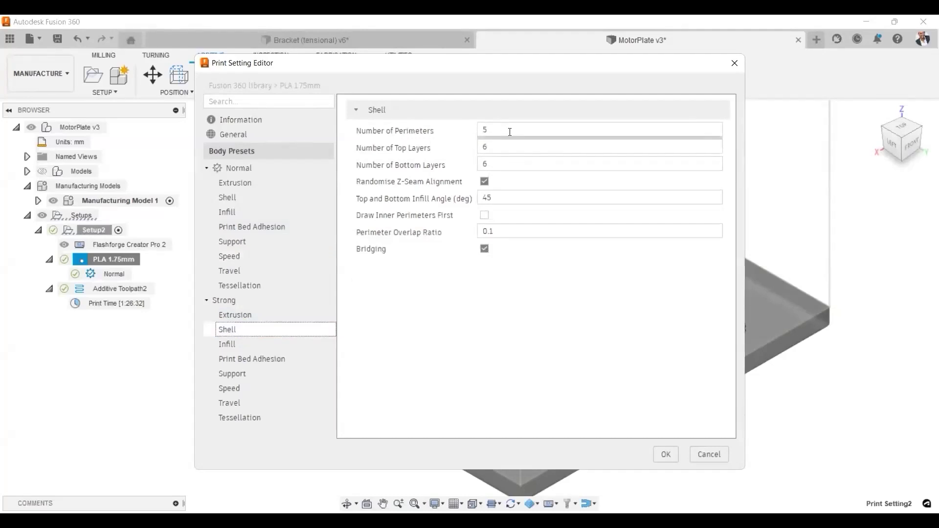
{"action": "left_click", "coordinate": [244, 197]}
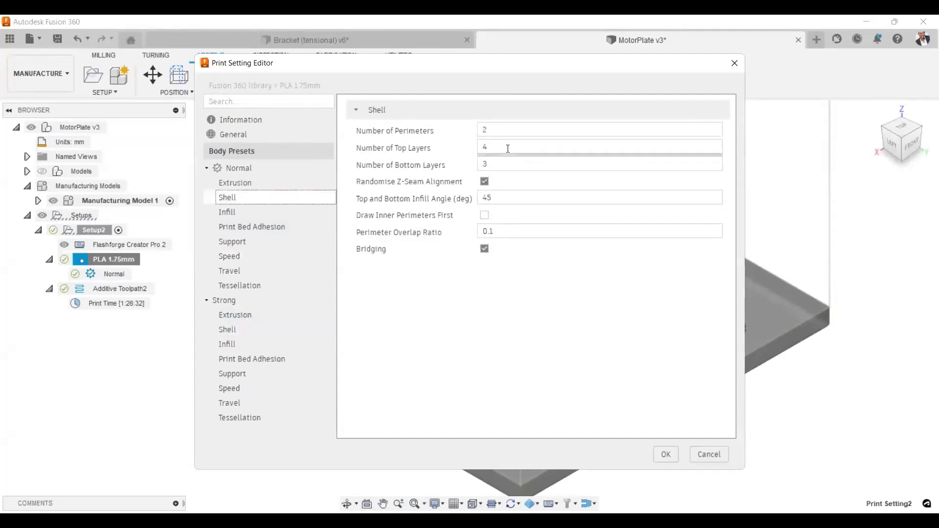
{"action": "left_click", "coordinate": [228, 212]}
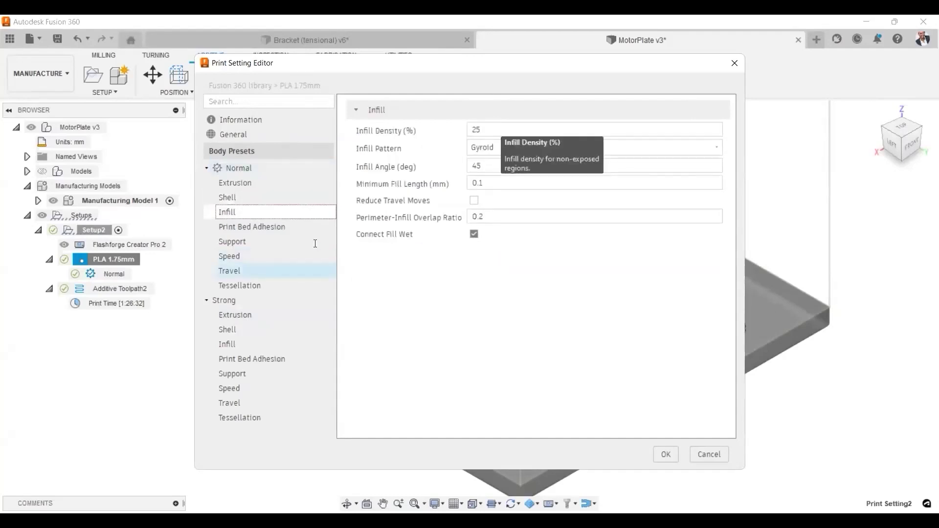
{"action": "left_click", "coordinate": [322, 343]}
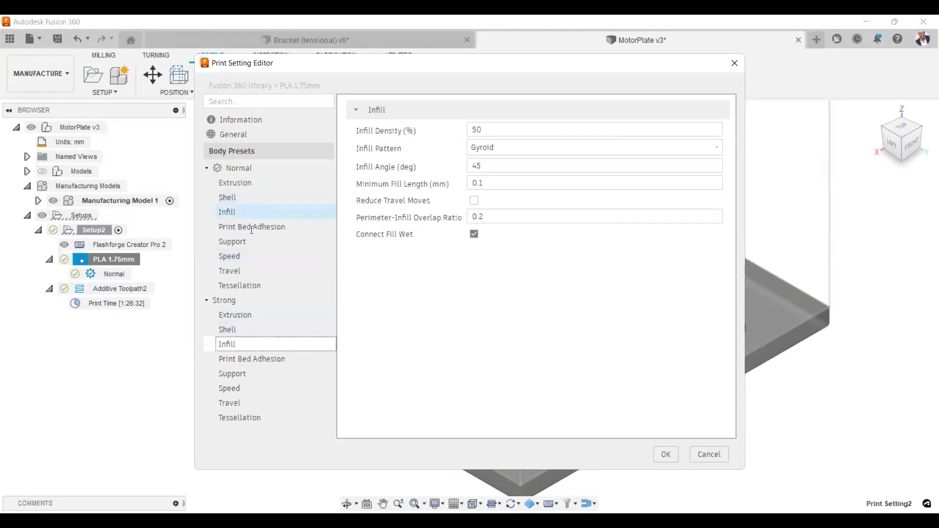
{"action": "left_click", "coordinate": [248, 183]}
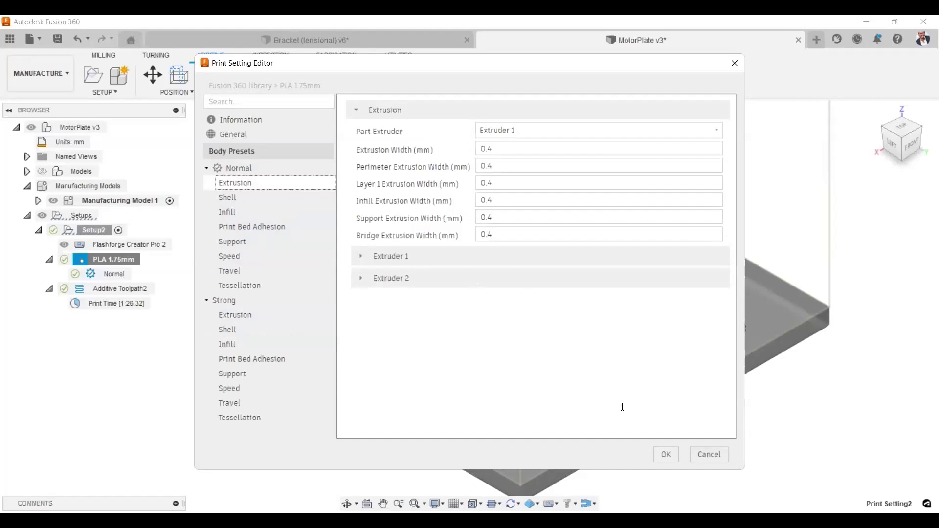
{"action": "left_click", "coordinate": [666, 454]}
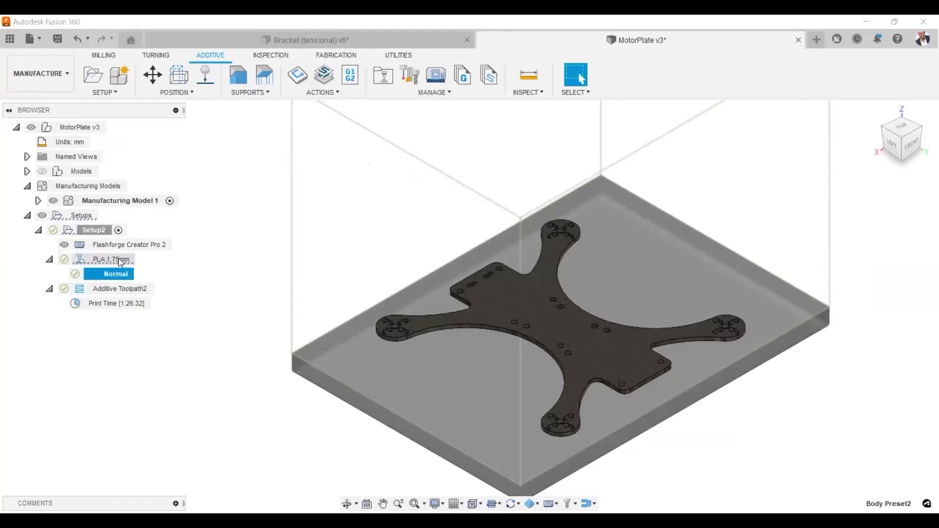
- Reopen the PLA 1.75mm print settings, check the Strong preset's extrusion settings and close the editor
{"action": "right_click", "coordinate": [118, 259]}
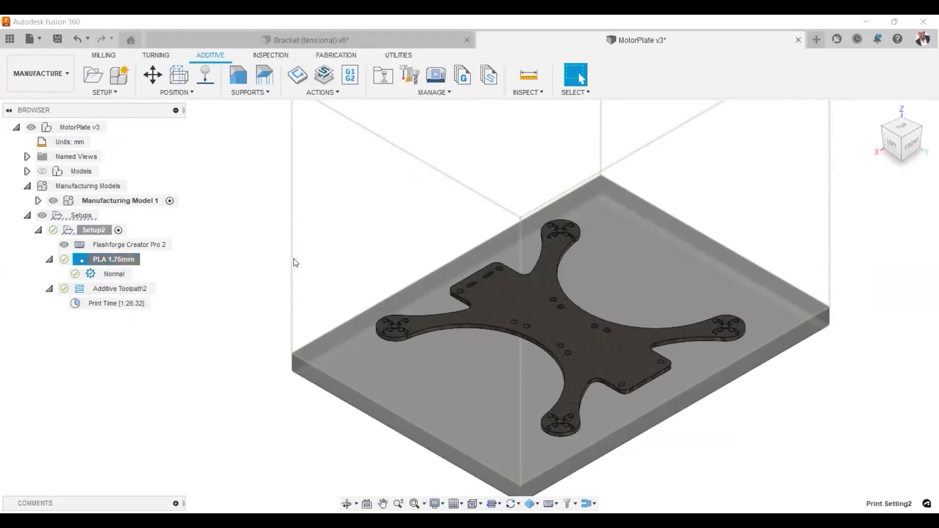
{"action": "double_click", "coordinate": [117, 262]}
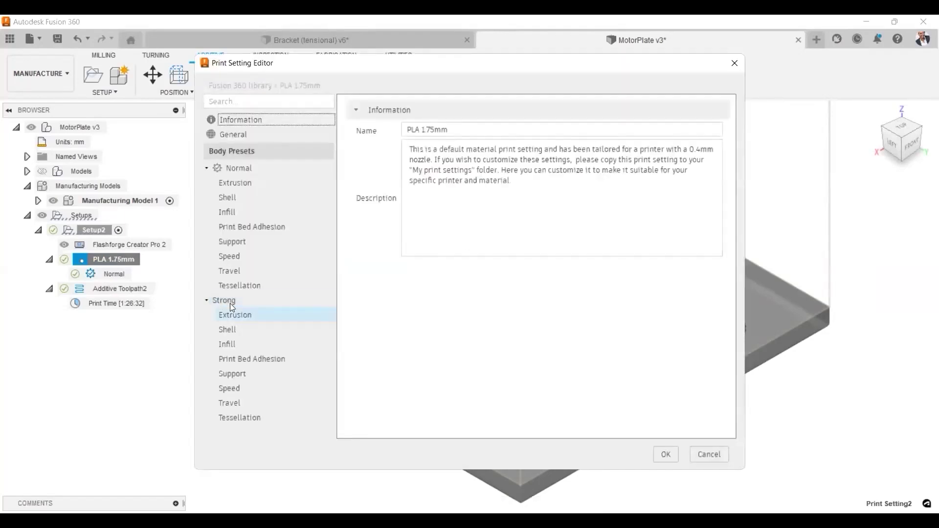
{"action": "left_click", "coordinate": [232, 311]}
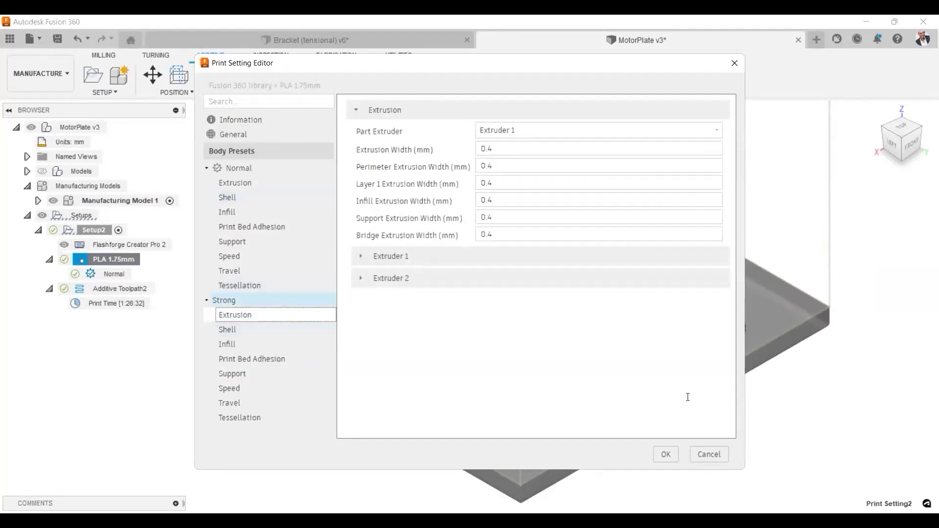
{"action": "left_click", "coordinate": [665, 454]}
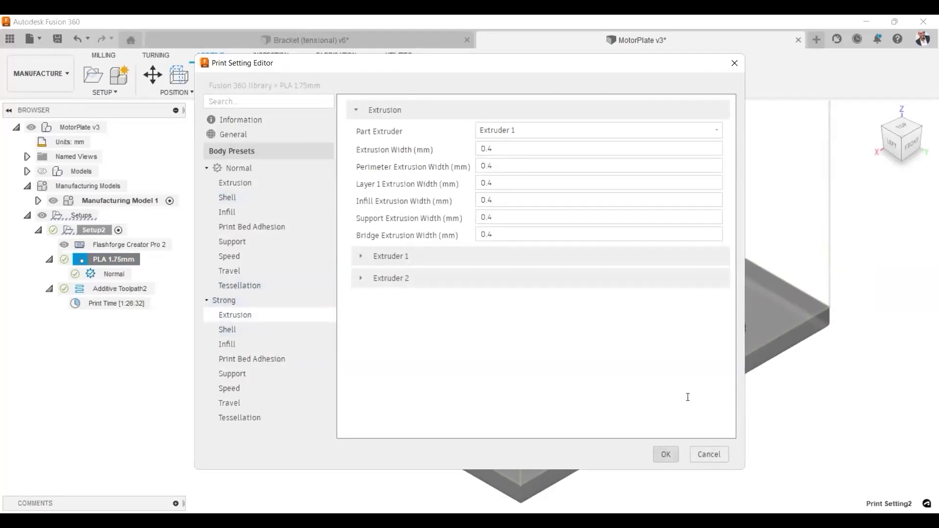
- View the log of the Normal body preset under the PLA 1.75mm print setting
{"action": "right_click", "coordinate": [115, 275]}
{"action": "left_click", "coordinate": [113, 274]}
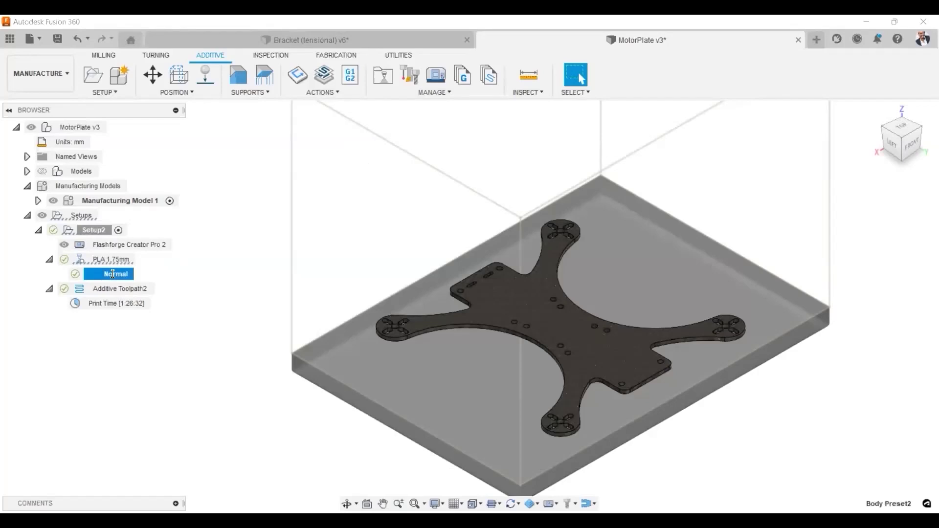
{"action": "right_click", "coordinate": [113, 275]}
{"action": "left_click", "coordinate": [109, 253]}
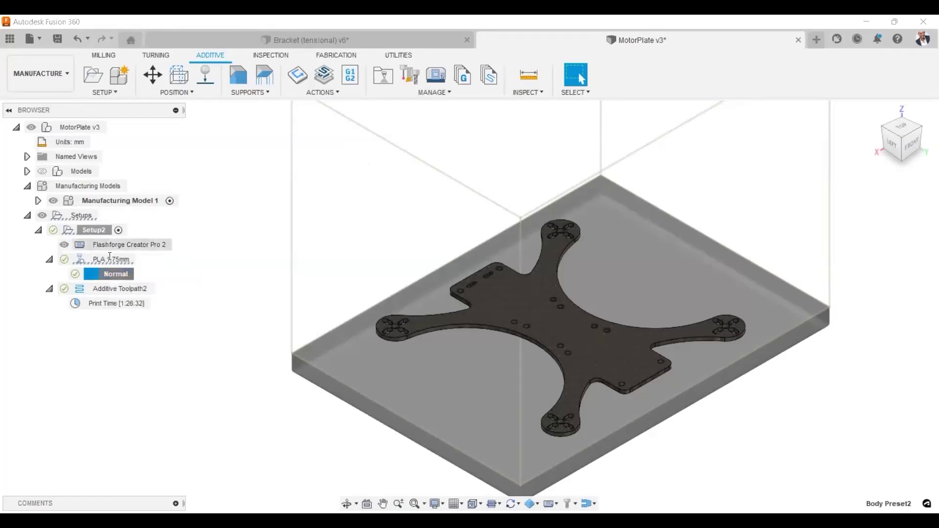
{"action": "left_click", "coordinate": [73, 273]}
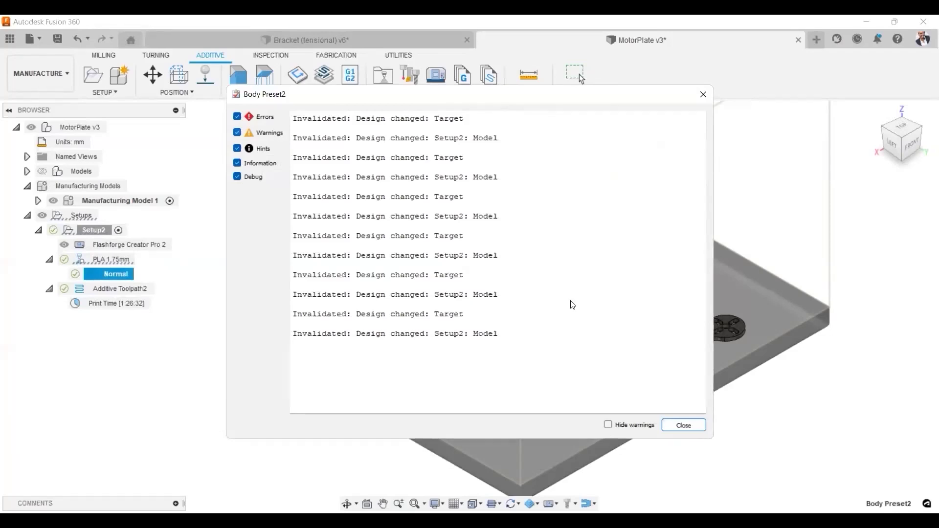
{"action": "left_click", "coordinate": [98, 273]}
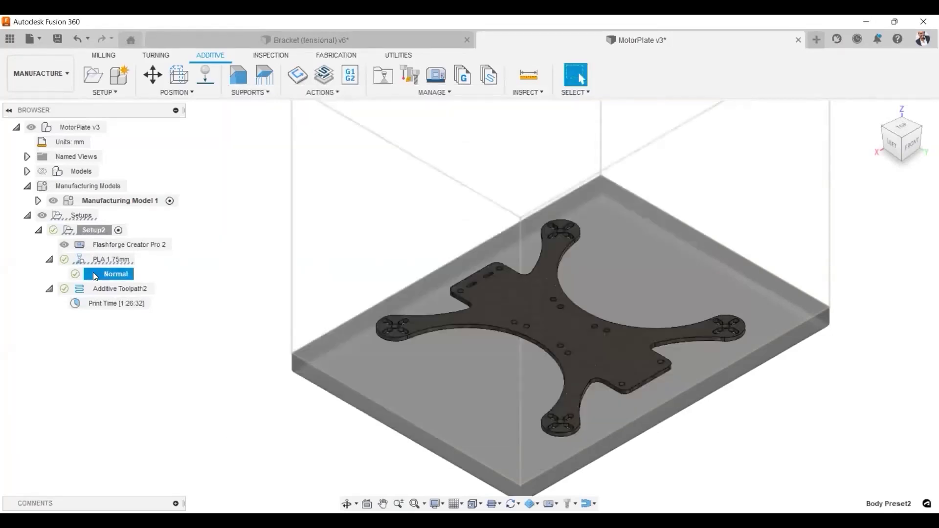
{"action": "right_click", "coordinate": [93, 275]}
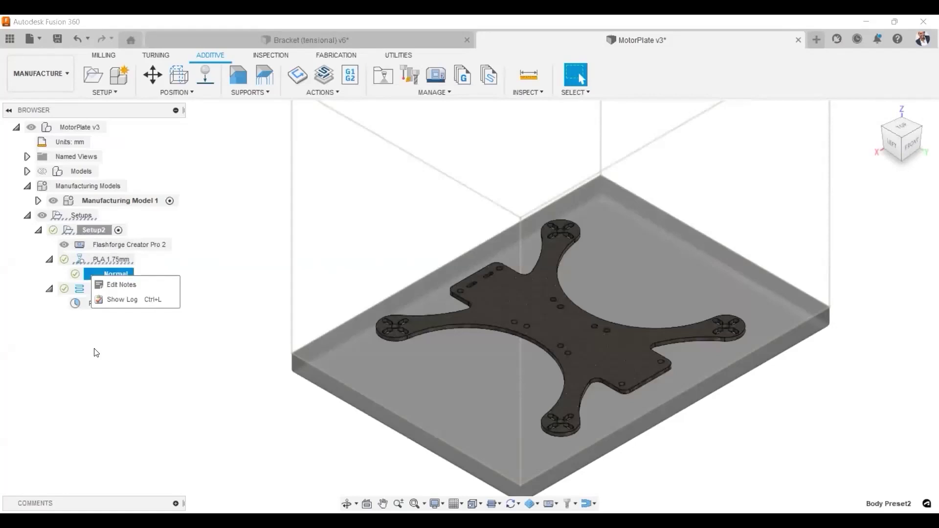
{"action": "left_click", "coordinate": [104, 258]}
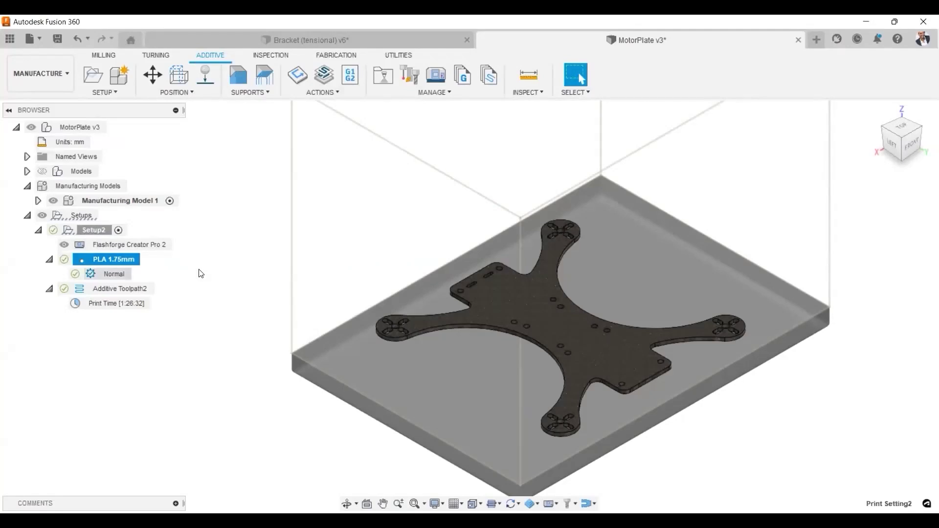
{"action": "left_click", "coordinate": [112, 277]}
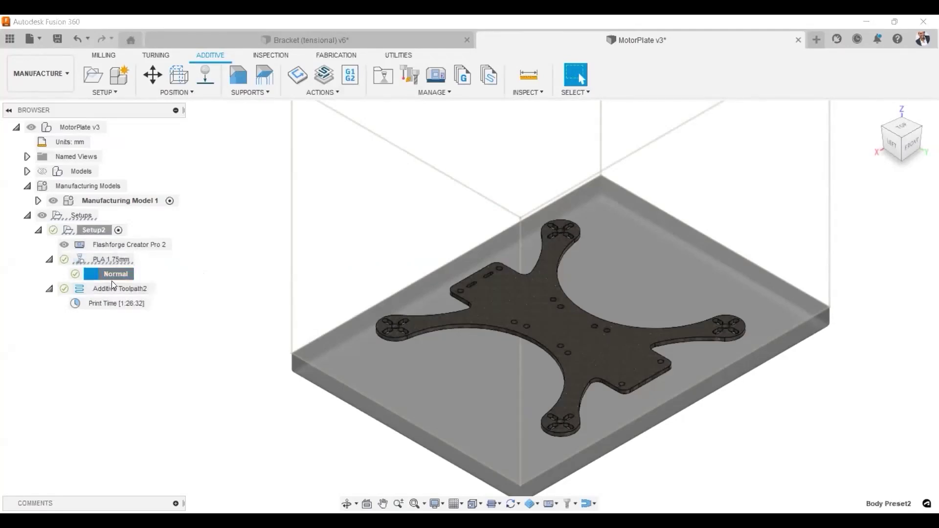
{"action": "right_click", "coordinate": [112, 280]}
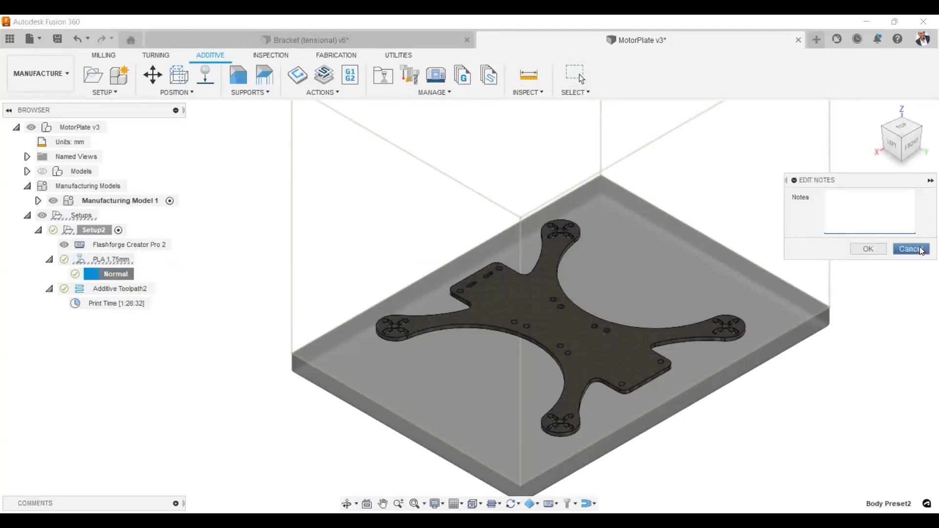
{"action": "left_click", "coordinate": [910, 249]}
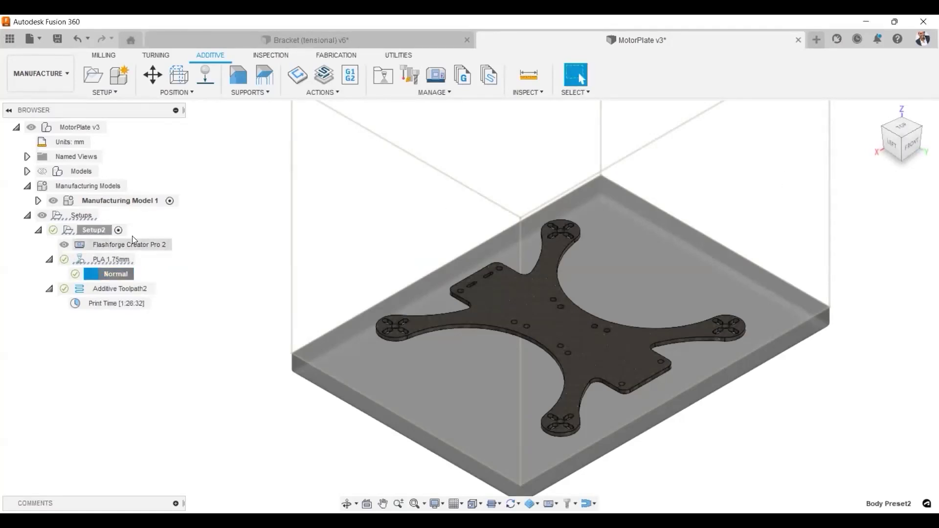
- Assign the Strong body preset of the PLA 1.75mm print setting to the MotorPlate body
{"action": "right_click", "coordinate": [123, 259]}
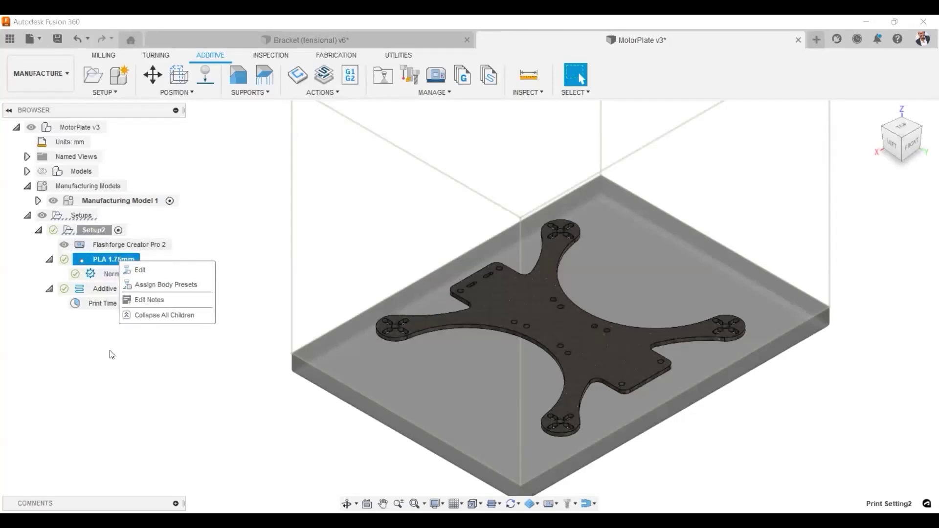
{"action": "left_click", "coordinate": [120, 264]}
{"action": "right_click", "coordinate": [120, 264]}
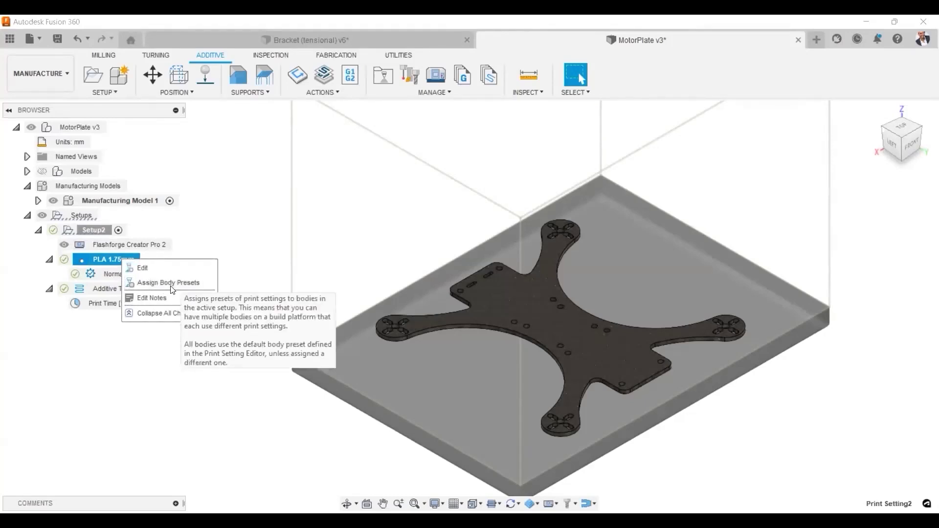
{"action": "left_click", "coordinate": [181, 285]}
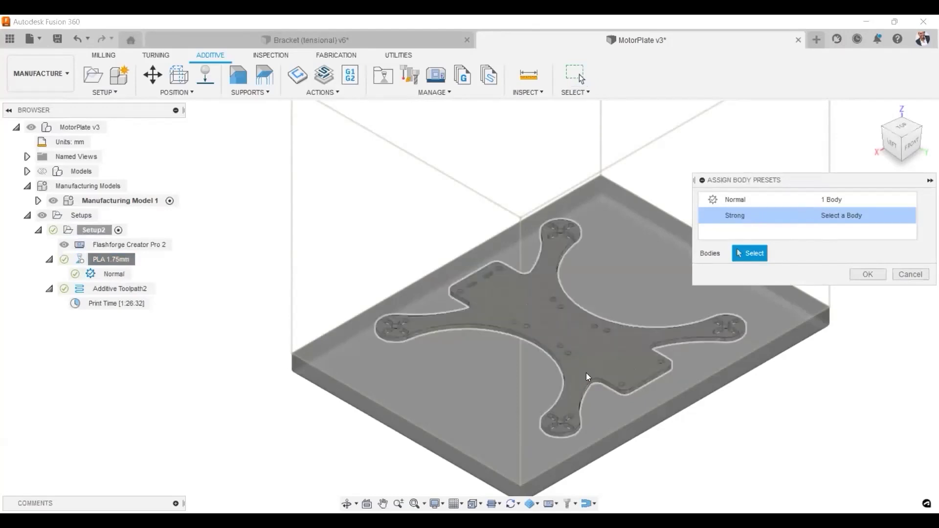
{"action": "left_click", "coordinate": [799, 298]}
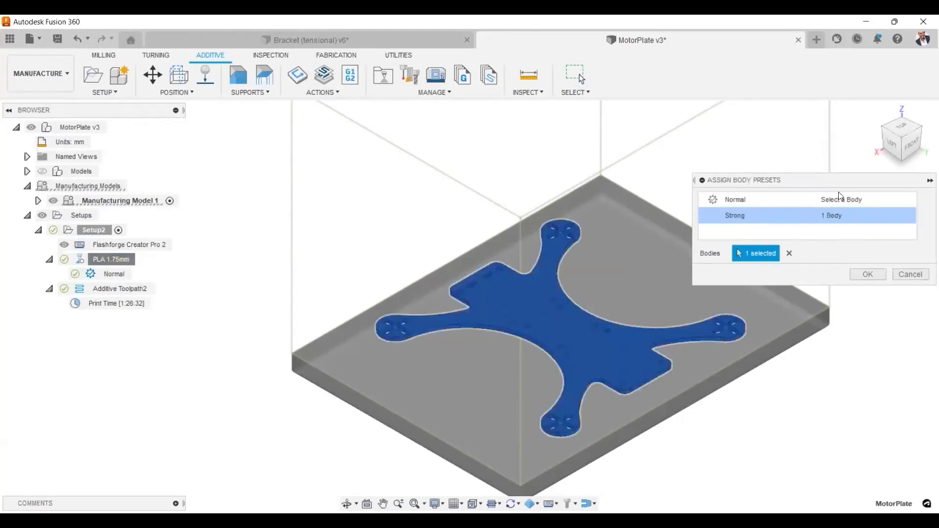
{"action": "left_click", "coordinate": [883, 276]}
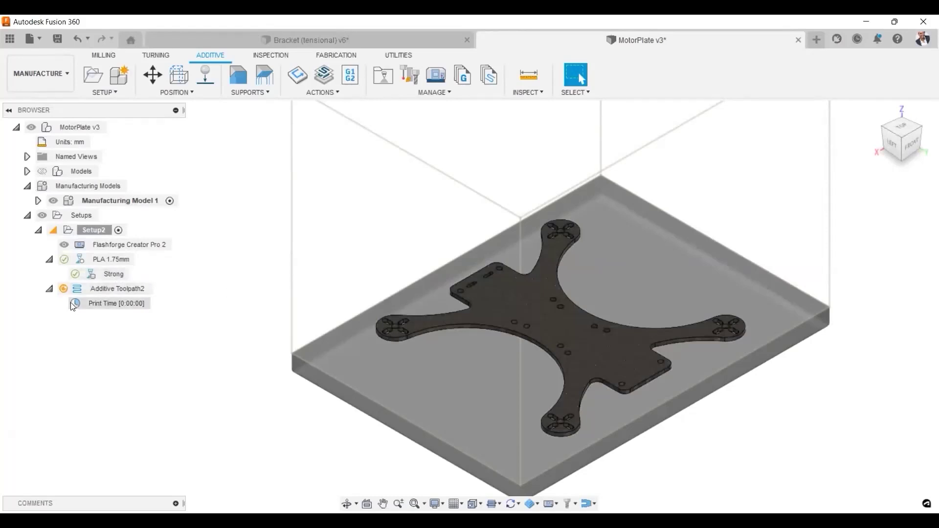
- Regenerate Additive Toolpath2 with the assigned body preset
{"action": "right_click", "coordinate": [112, 294]}
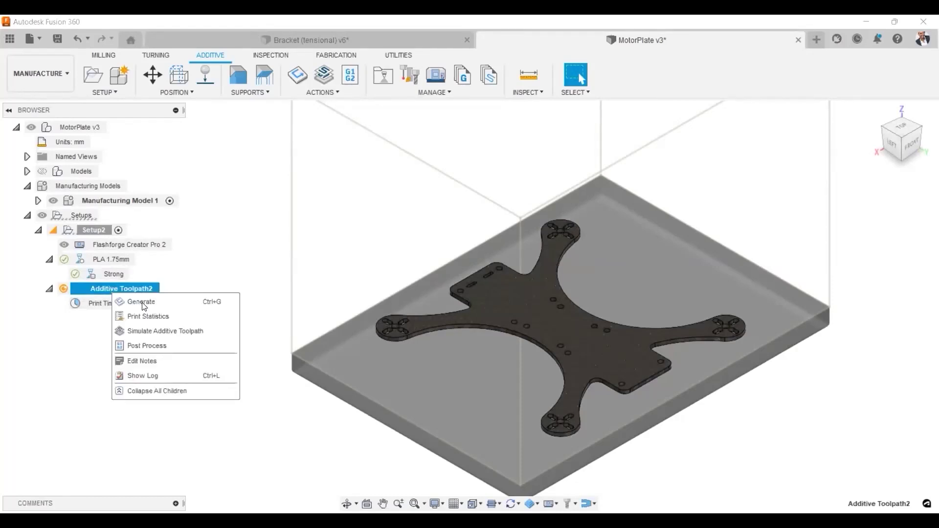
{"action": "left_click", "coordinate": [142, 302]}
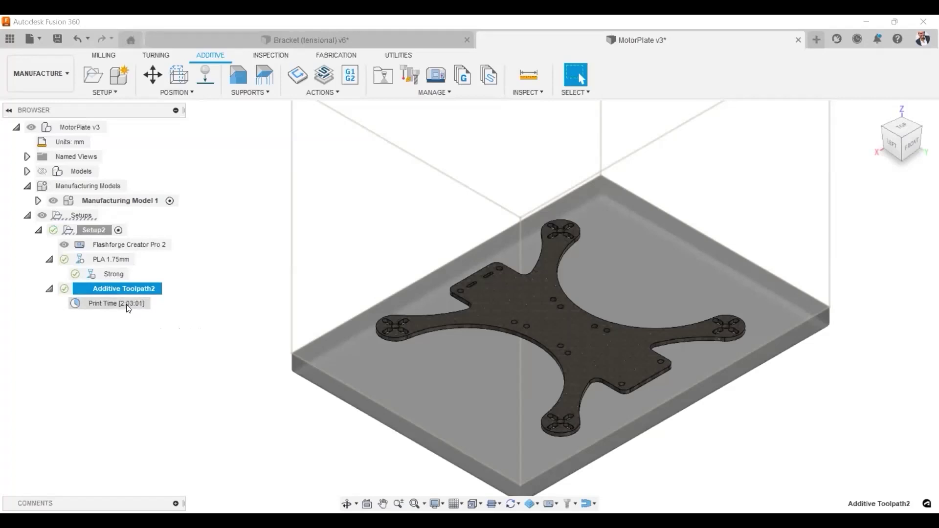
- Play the simulation of Additive Toolpath2 on the MotorPlate and exit it
{"action": "right_click", "coordinate": [126, 304]}
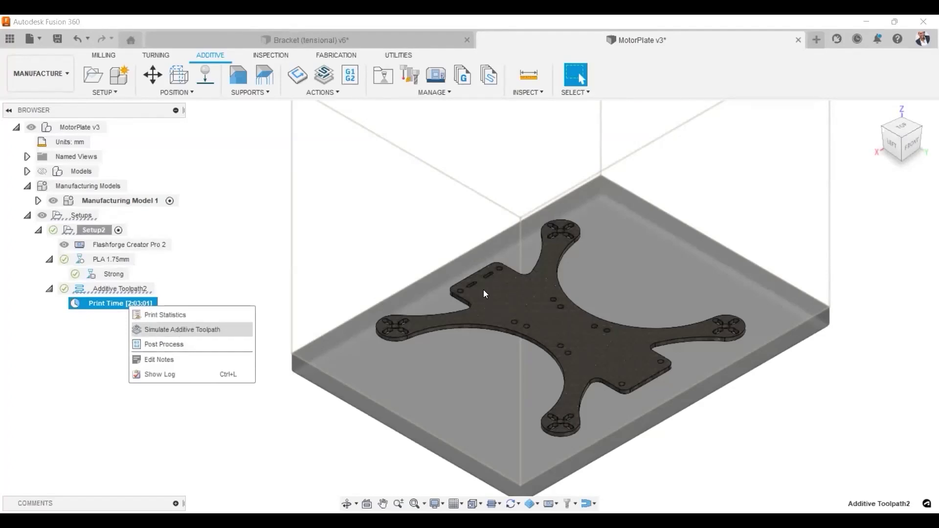
{"action": "key", "text": "Return"}
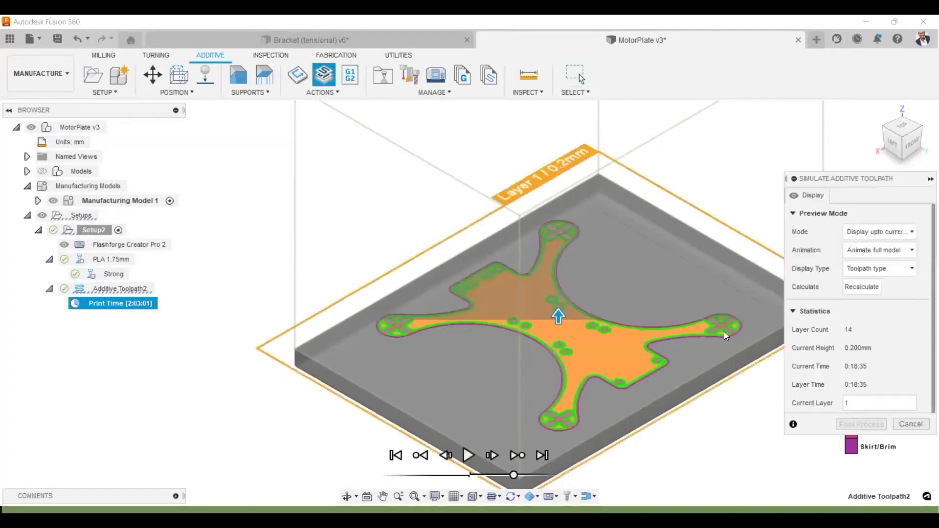
{"action": "left_click", "coordinate": [469, 455]}
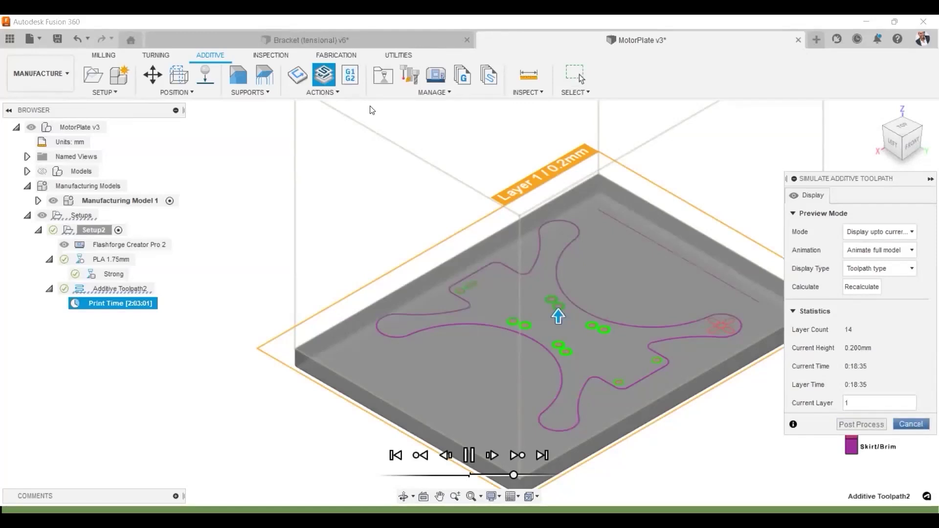
{"action": "key", "text": "Escape"}
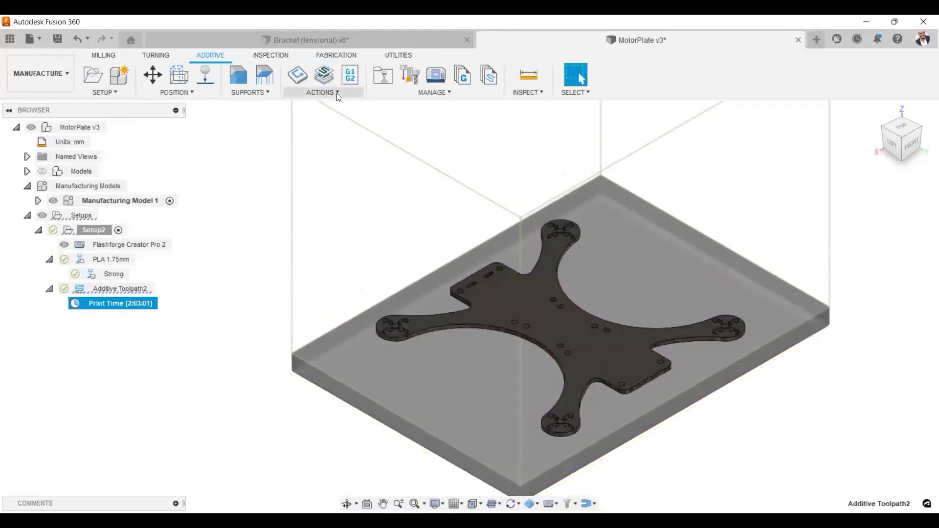
- Post-process Additive Toolpath2 with the Flashforge post, saving Part 1001 to the MENTOR (D:) drive, and leave the NC Program dialog closed
{"action": "right_click", "coordinate": [125, 301]}
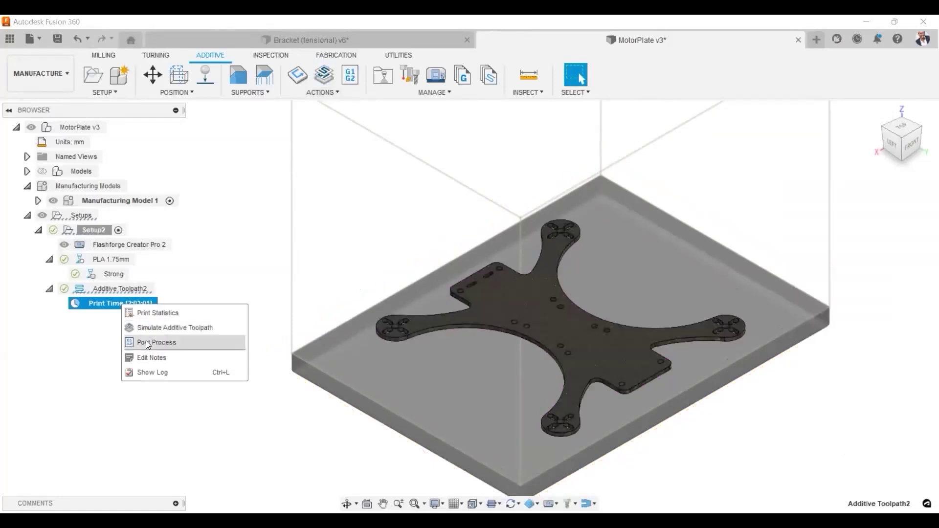
{"action": "left_click", "coordinate": [323, 92]}
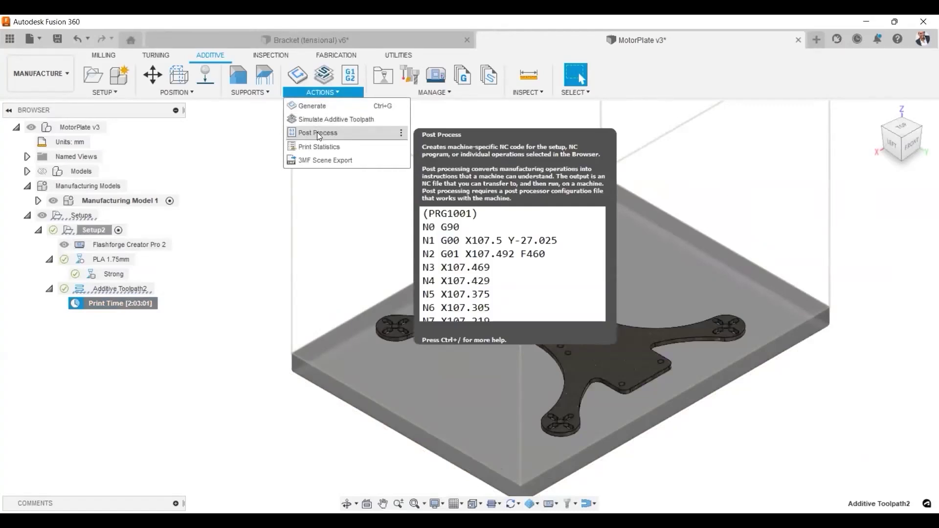
{"action": "left_click", "coordinate": [317, 133]}
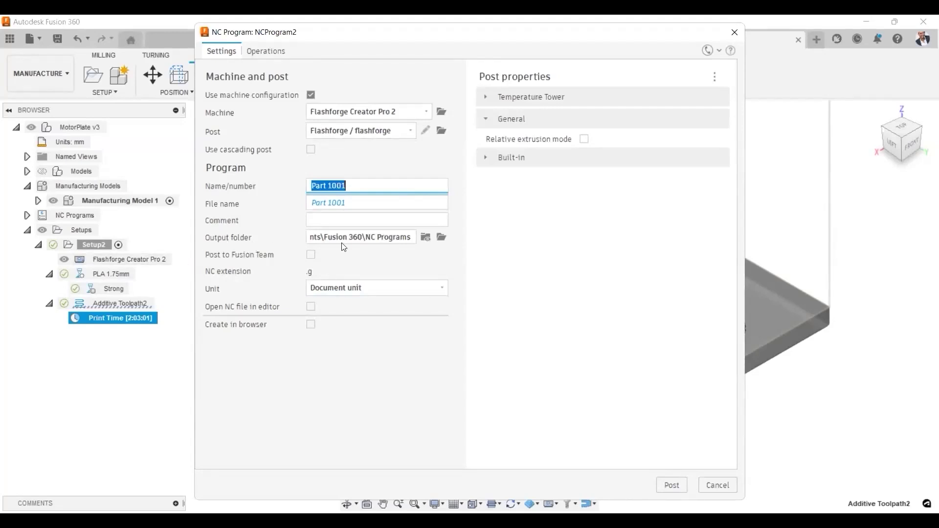
{"action": "left_click", "coordinate": [445, 238]}
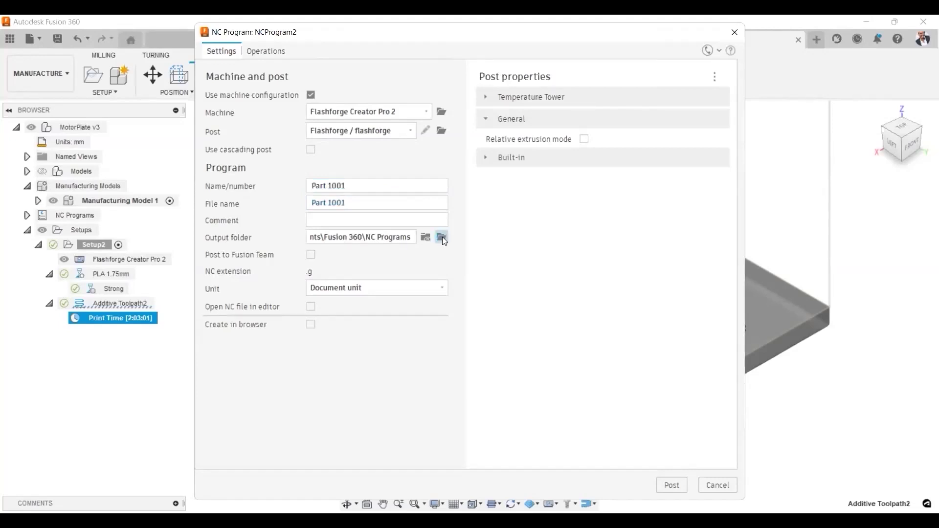
{"action": "scroll", "coordinate": [266, 235], "scroll_direction": "down", "scroll_amount": 2}
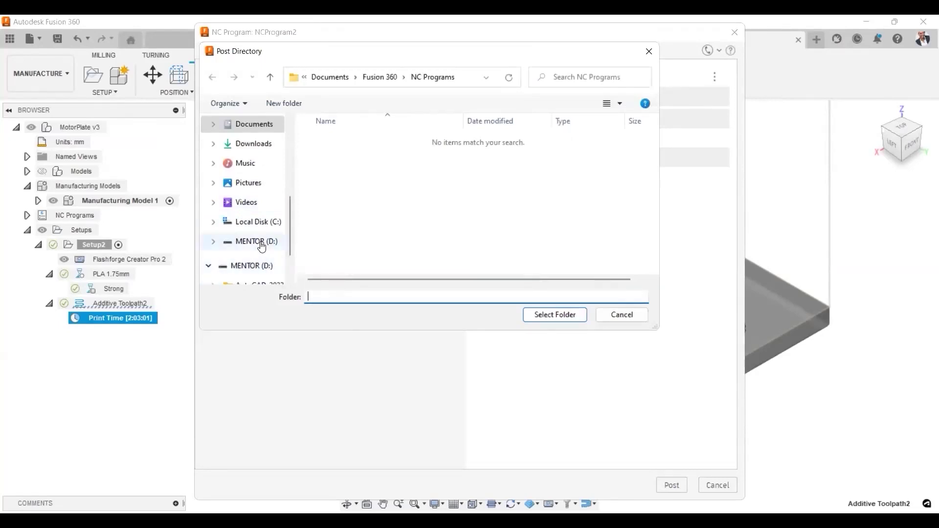
{"action": "left_click", "coordinate": [261, 244]}
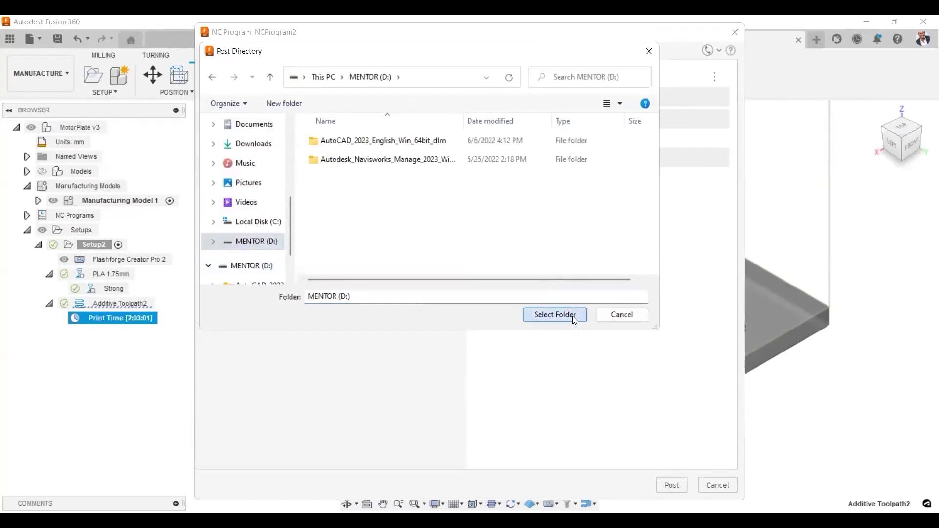
{"action": "key", "text": "Return"}
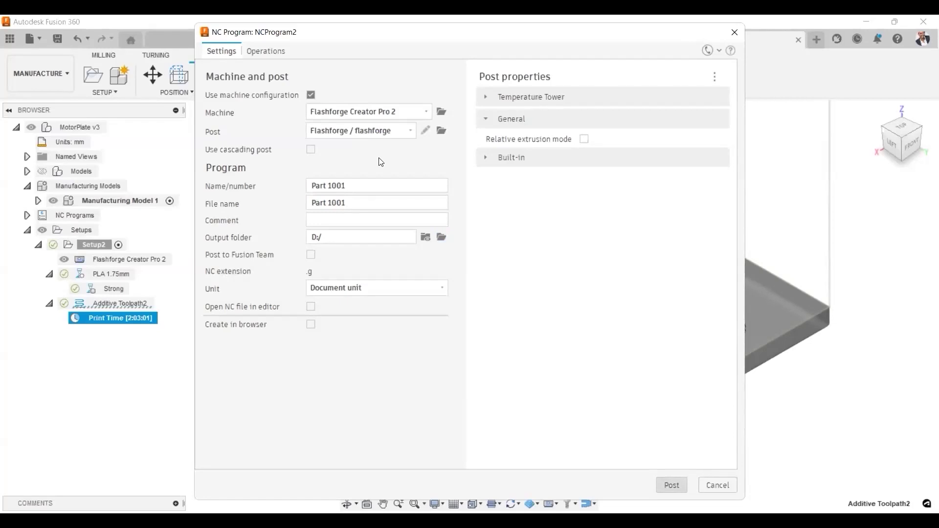
{"action": "left_click", "coordinate": [671, 485]}
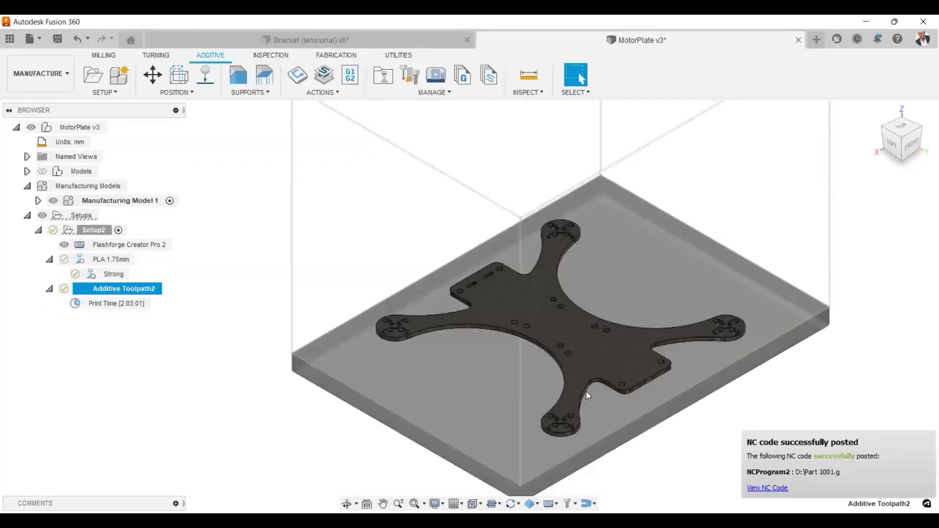
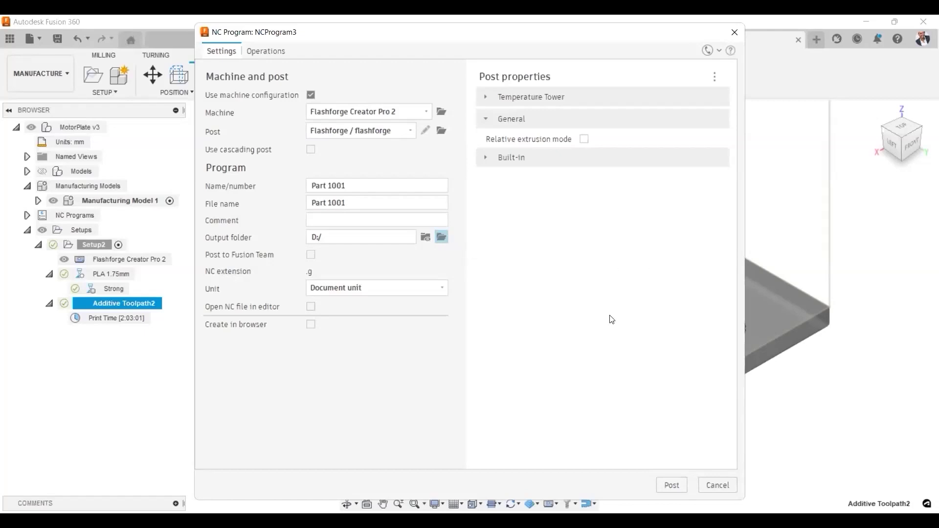
{"action": "left_click", "coordinate": [719, 484]}
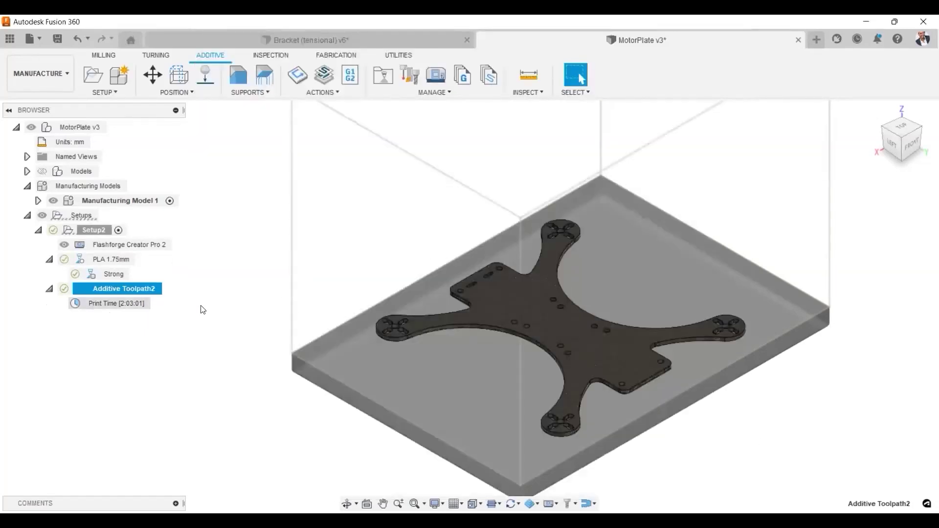
- Switch to the Bracket (tensional) v6 document, look at the bracket from behind and restore the home view
{"action": "left_click", "coordinate": [326, 42]}
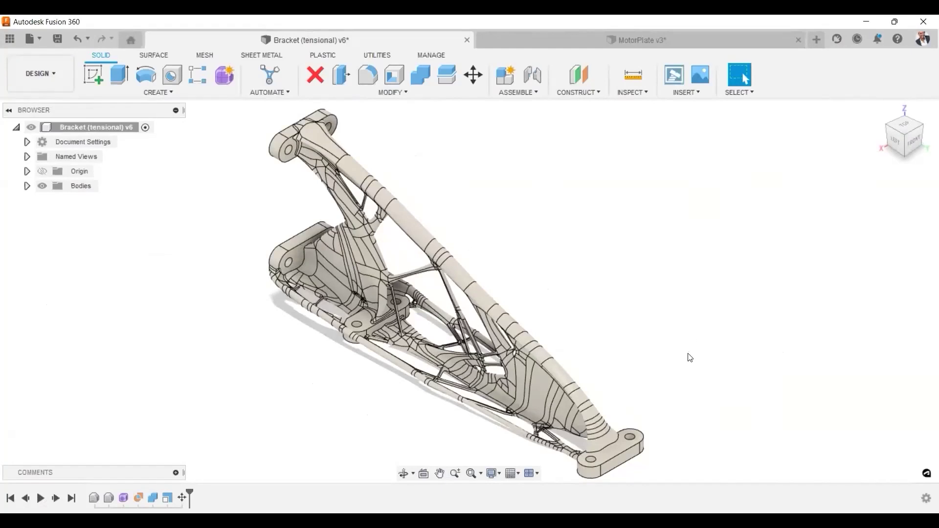
{"action": "key", "text": "shift+F3"}
{"action": "left_click_drag", "start_coordinate": [702, 340], "coordinate": [881, 346]}
{"action": "key", "text": "Escape"}
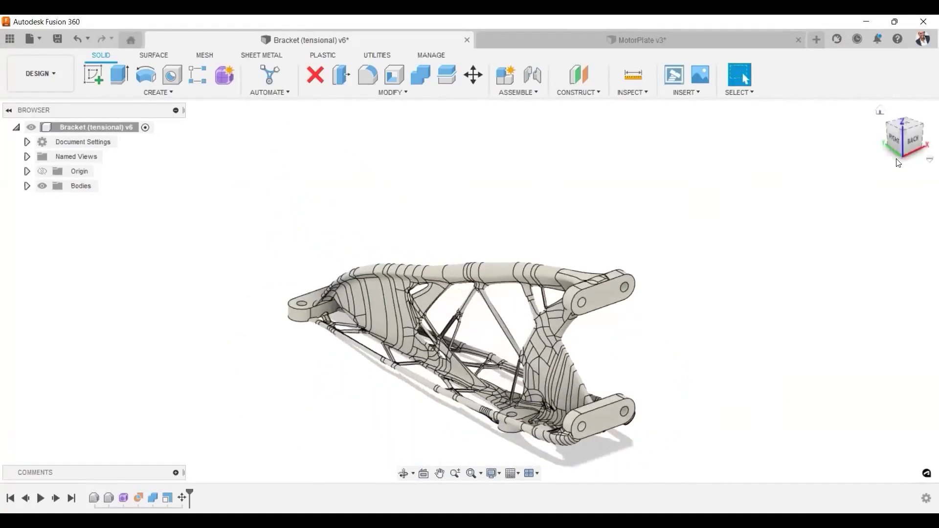
{"action": "left_click", "coordinate": [880, 111]}
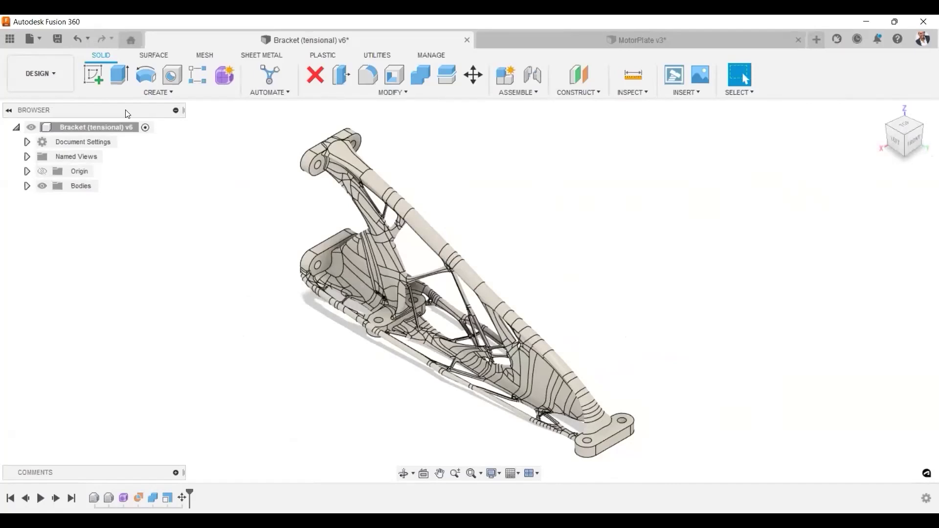
- Enter the Manufacture workspace and create a manufacturing model of the bracket
{"action": "left_click", "coordinate": [59, 77]}
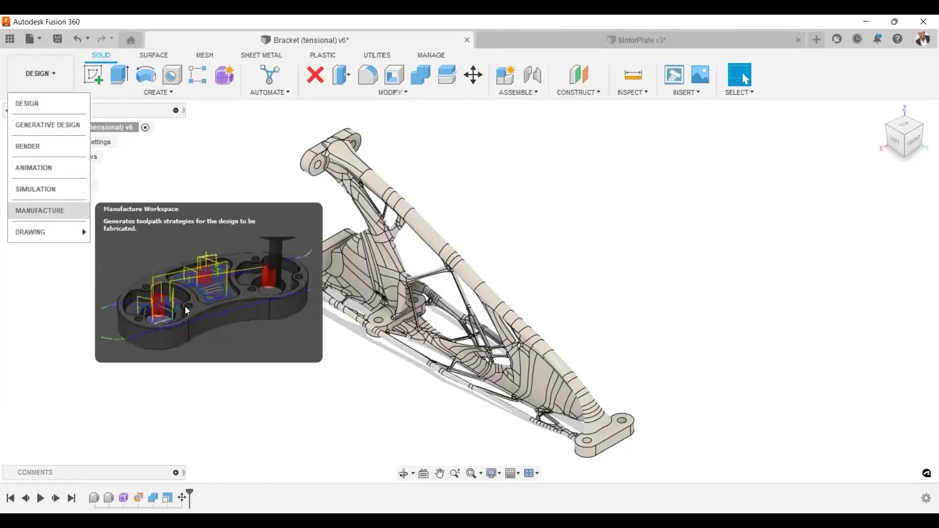
{"action": "left_click", "coordinate": [31, 215]}
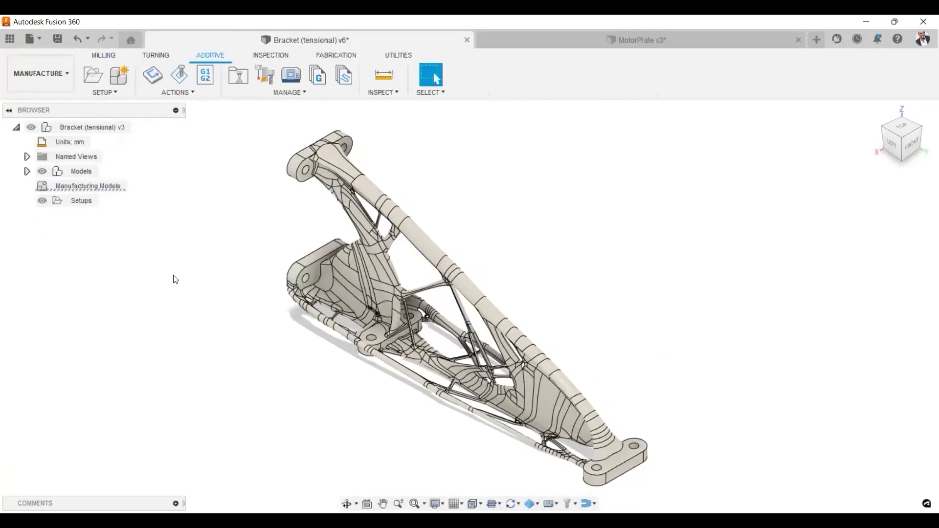
{"action": "left_click", "coordinate": [84, 188]}
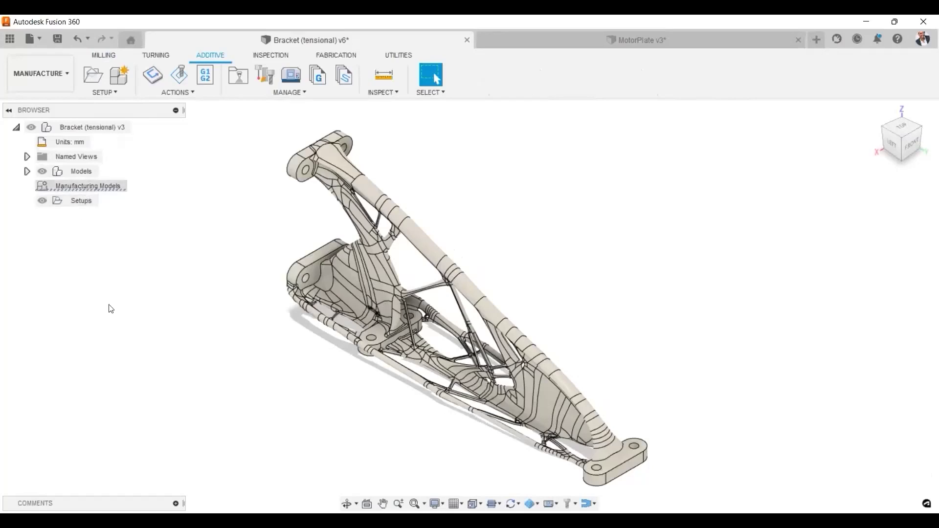
{"action": "left_click", "coordinate": [117, 79]}
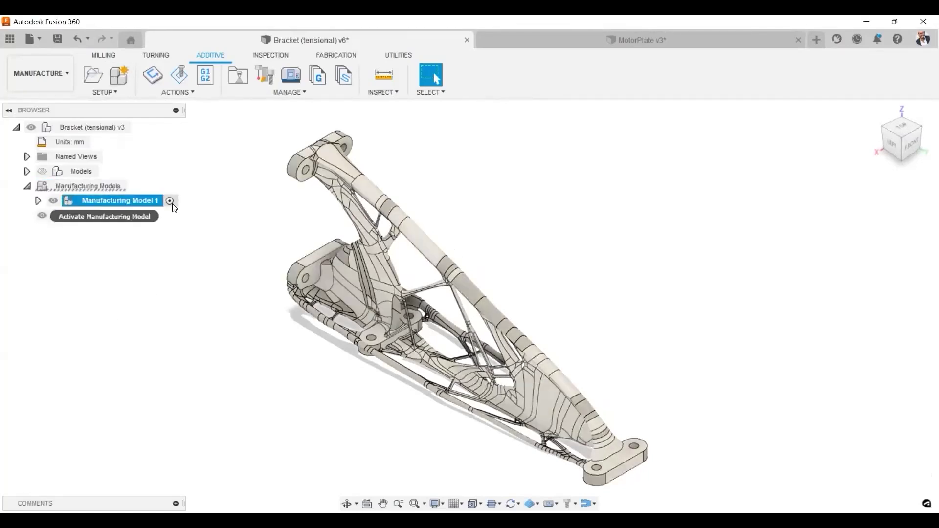
- Create an additive setup for the bracket with the Flashforge Creator Pro 2 machine and the PLA 1.75mm print setting
{"action": "left_click", "coordinate": [91, 78]}
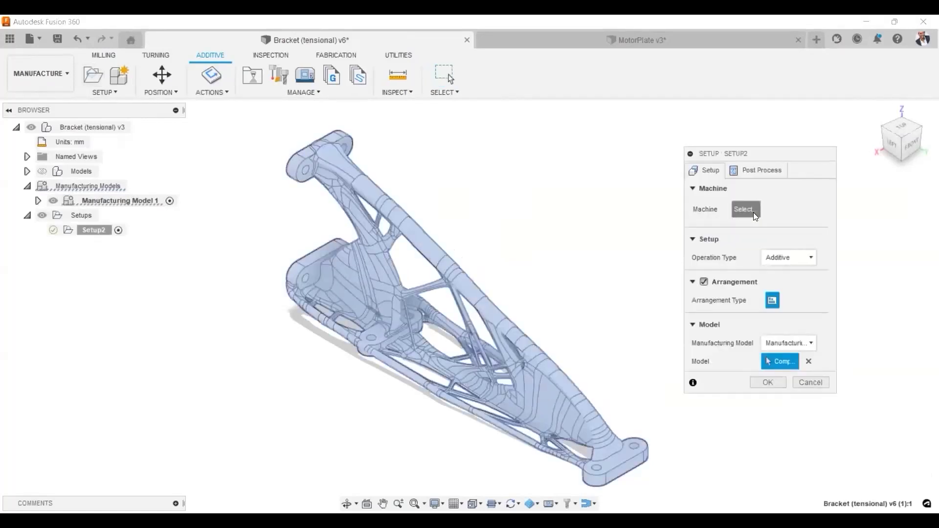
{"action": "left_click", "coordinate": [753, 212]}
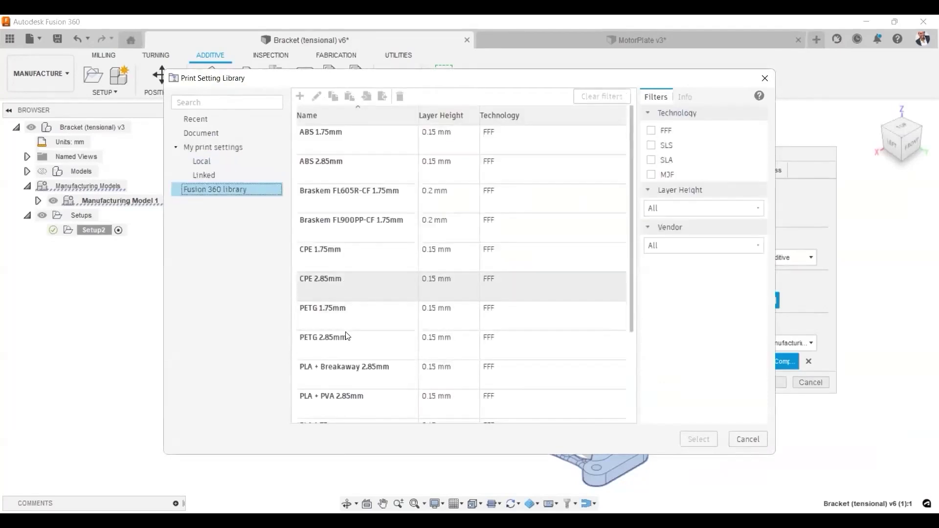
{"action": "scroll", "coordinate": [345, 337], "scroll_direction": "down", "scroll_amount": 2}
{"action": "left_click", "coordinate": [339, 348]}
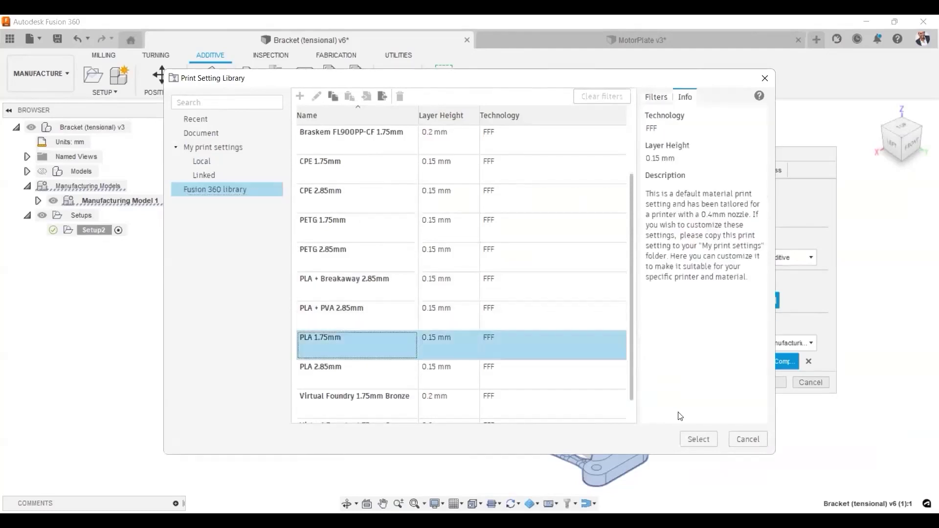
{"action": "left_click", "coordinate": [698, 439]}
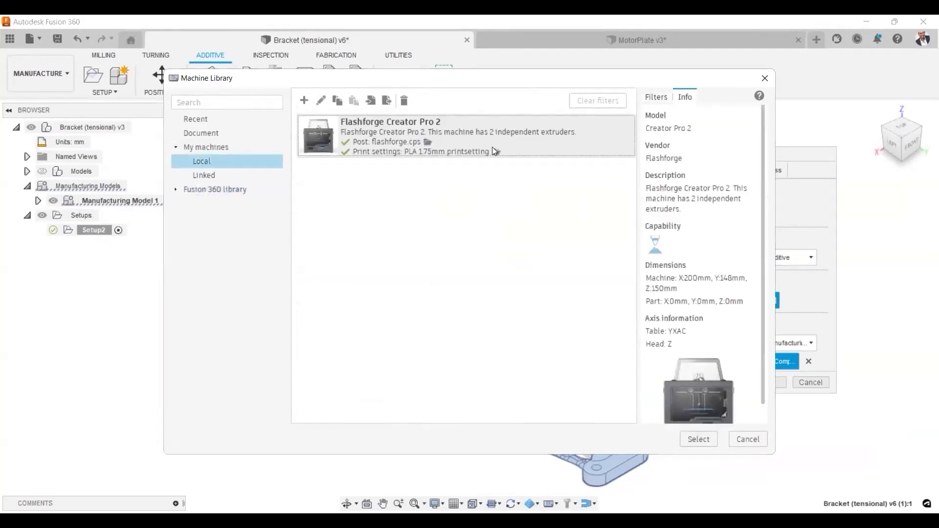
{"action": "left_click", "coordinate": [698, 440]}
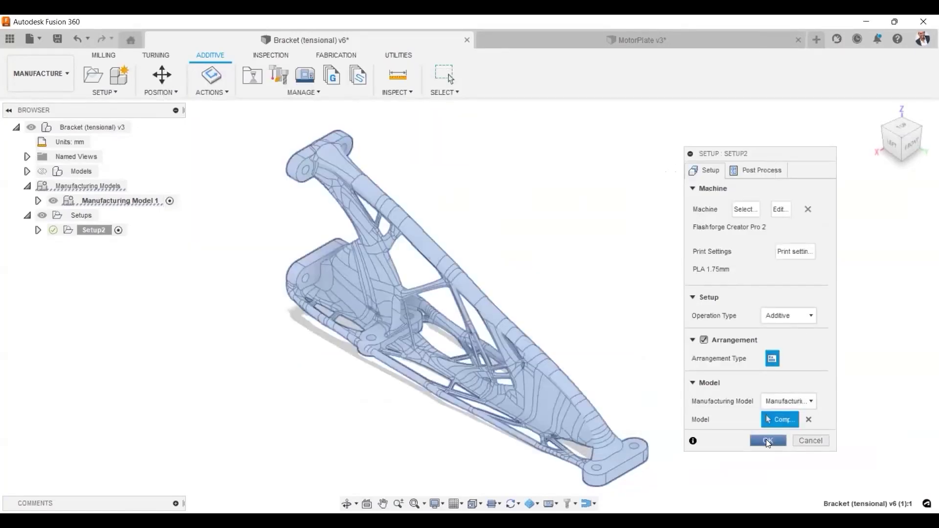
- Move the bracket onto the middle of the build plate, about -41.9 mm in X, -22.65 mm in Y and 5.96 mm in Z
{"action": "scroll", "coordinate": [506, 331], "scroll_direction": "down", "scroll_amount": 3}
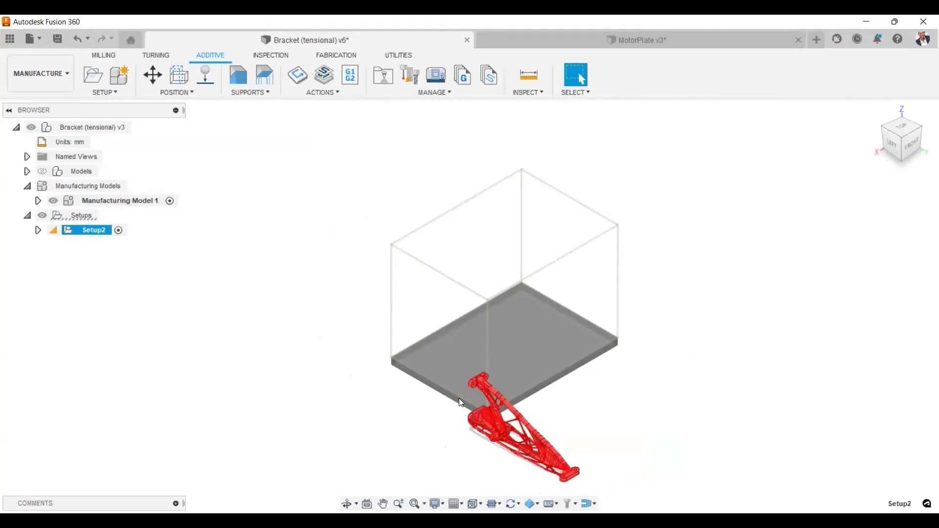
{"action": "left_click", "coordinate": [149, 79]}
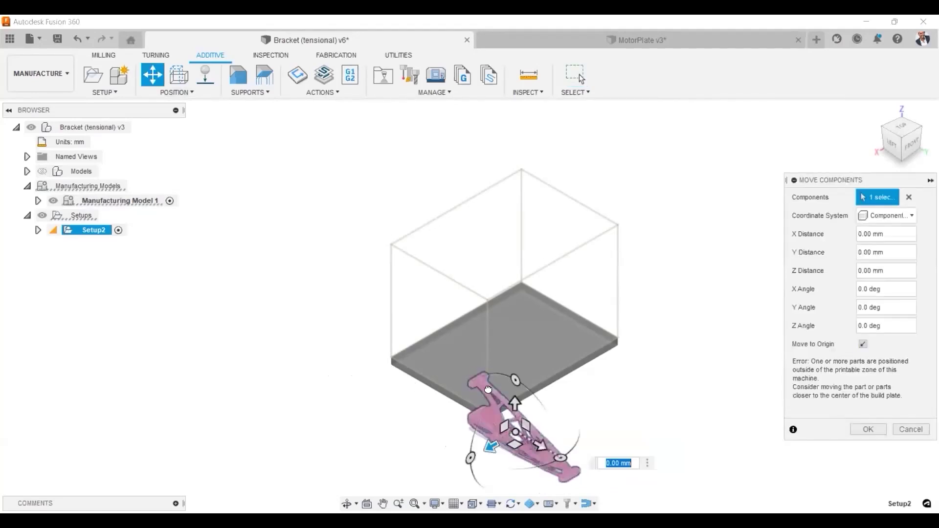
{"action": "type", "text": "-100"}
{"action": "key", "text": "Return"}
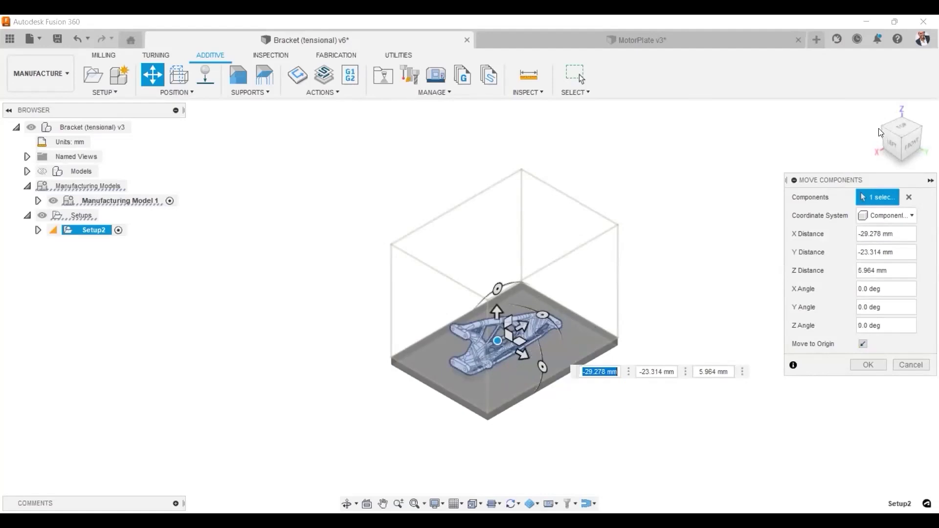
{"action": "left_click", "coordinate": [899, 124]}
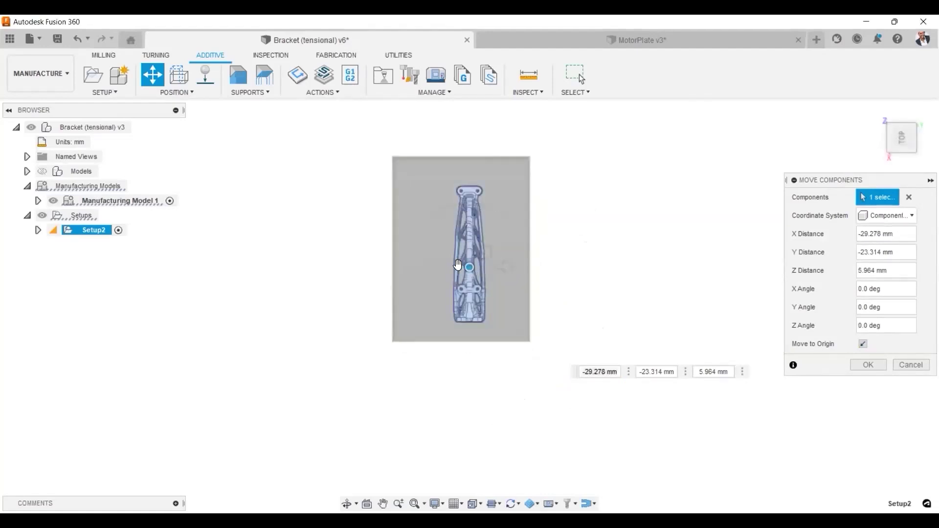
{"action": "left_click_drag", "start_coordinate": [458, 265], "coordinate": [446, 265]}
{"action": "left_click", "coordinate": [870, 366]}
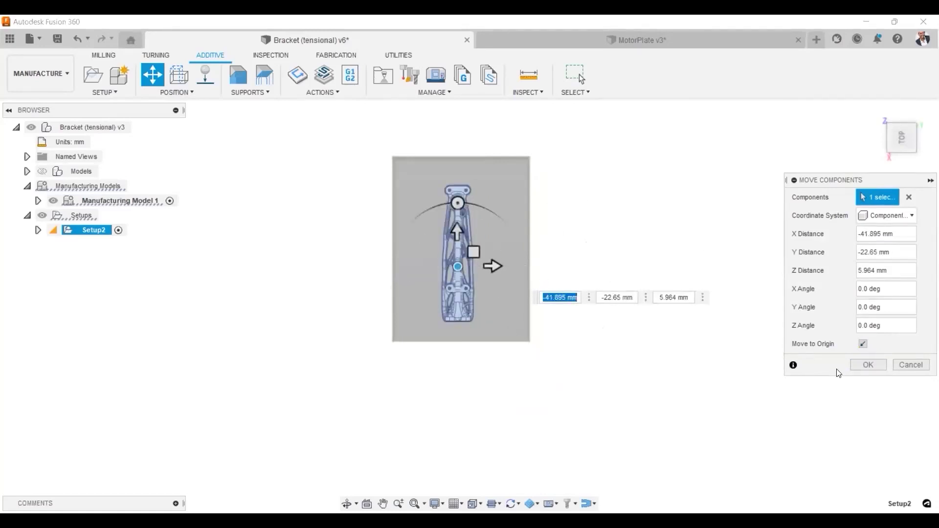
{"action": "left_click", "coordinate": [852, 369]}
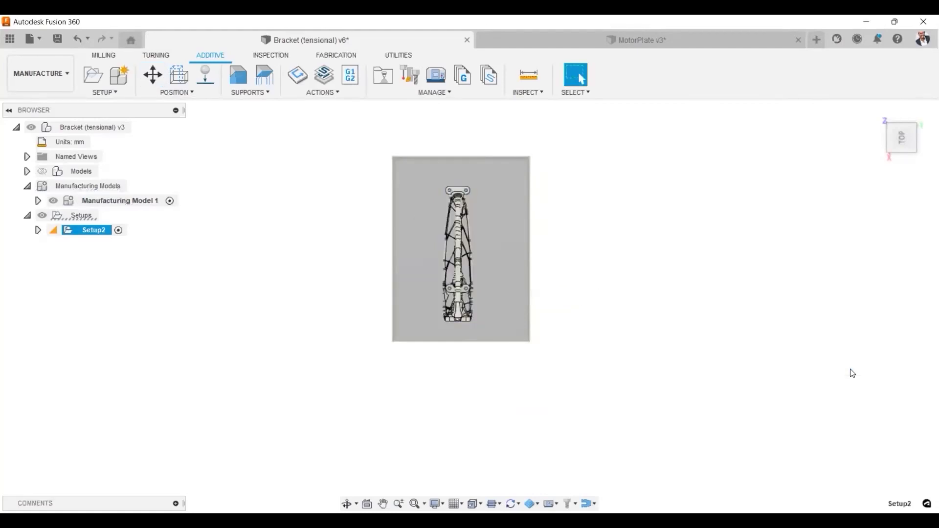
- Examine from the front how the underside of the bracket sits relative to the build plate
{"action": "left_click", "coordinate": [877, 115]}
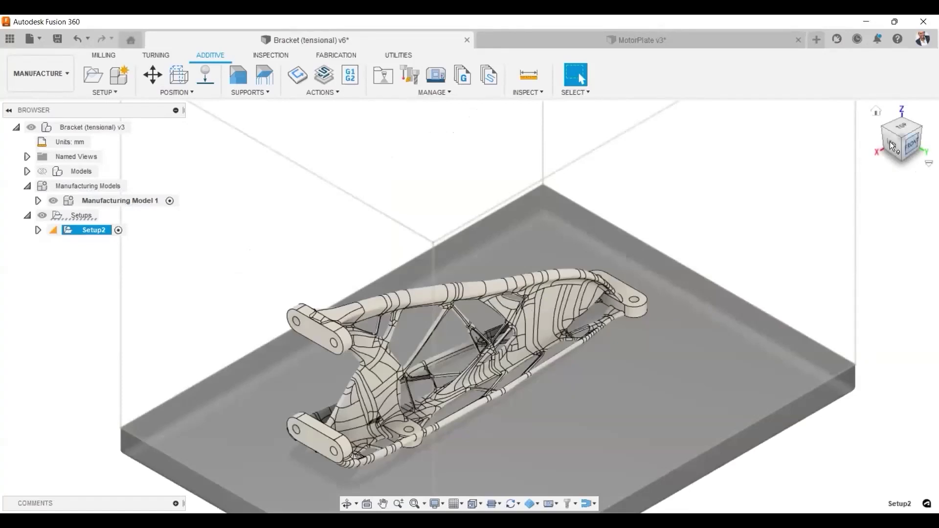
{"action": "left_click", "coordinate": [890, 142]}
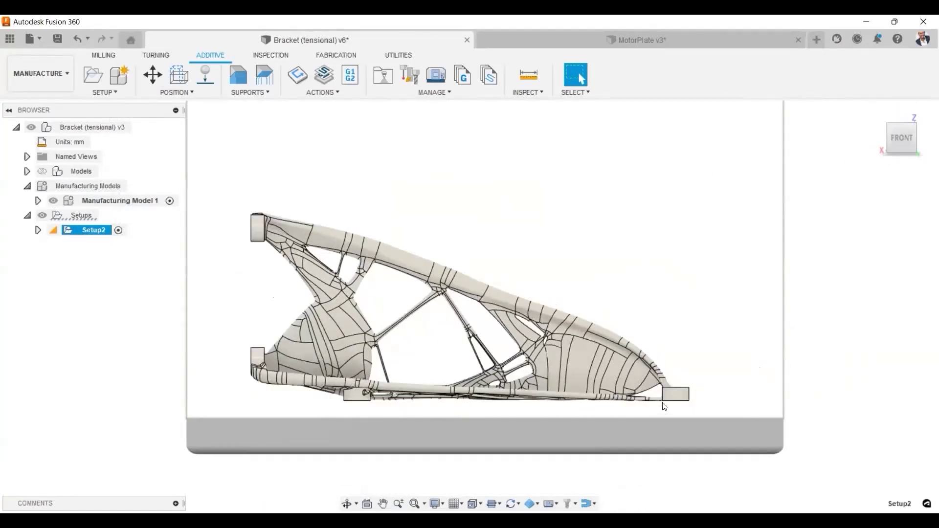
{"action": "scroll", "coordinate": [679, 402], "scroll_direction": "down", "scroll_amount": 3}
{"action": "scroll", "coordinate": [464, 384], "scroll_direction": "up", "scroll_amount": 5}
{"action": "middle_click_drag", "start_coordinate": [463, 385], "coordinate": [473, 342]}
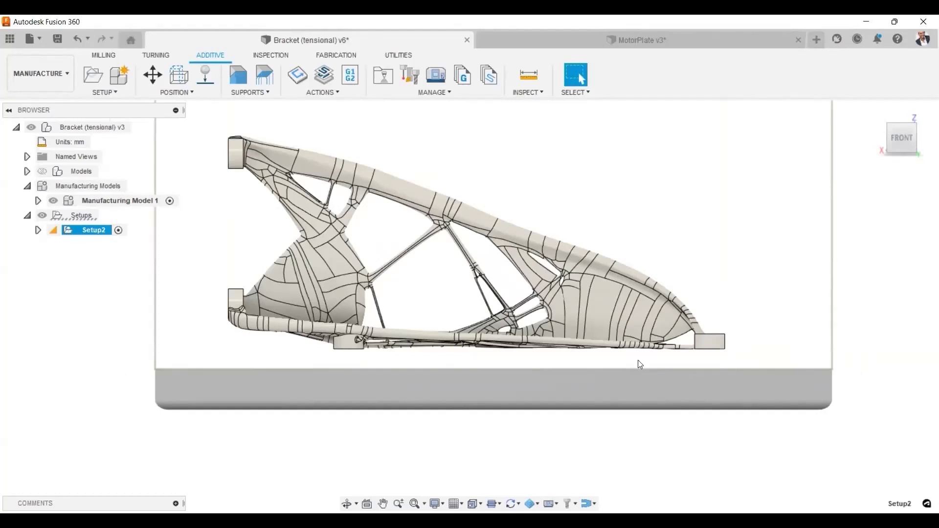
- Place the bracket on the build platform with a platform clearance of 5 mm
{"action": "left_click", "coordinate": [204, 78]}
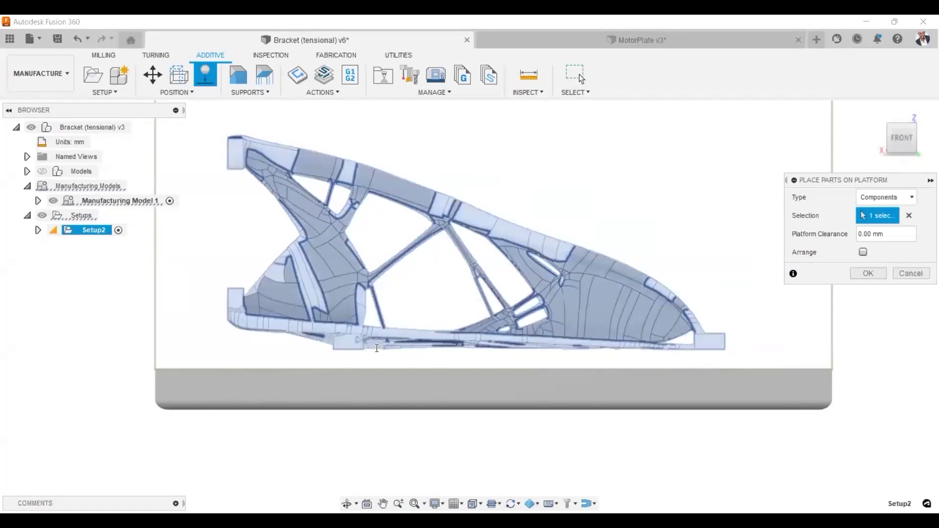
{"action": "scroll", "coordinate": [377, 348], "scroll_direction": "up", "scroll_amount": 5}
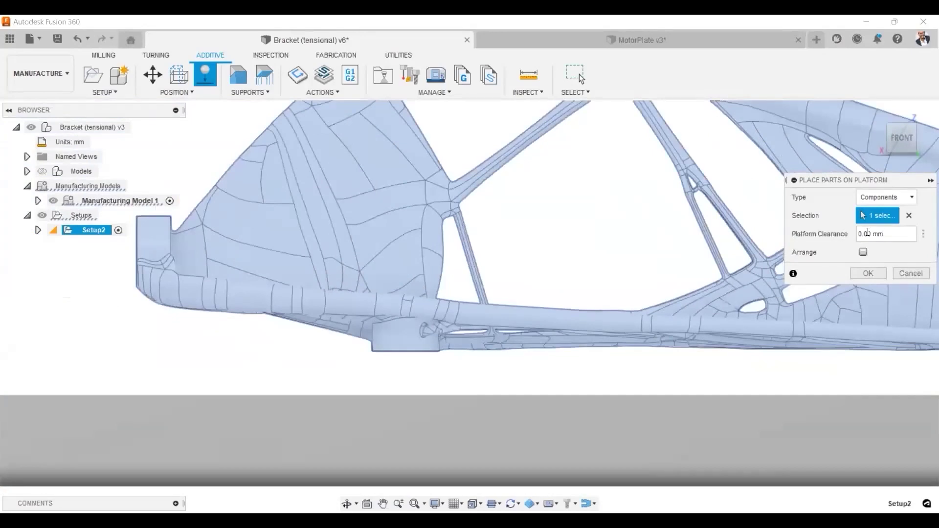
{"action": "left_click", "coordinate": [868, 234]}
{"action": "type", "text": "5"}
{"action": "left_click", "coordinate": [866, 274]}
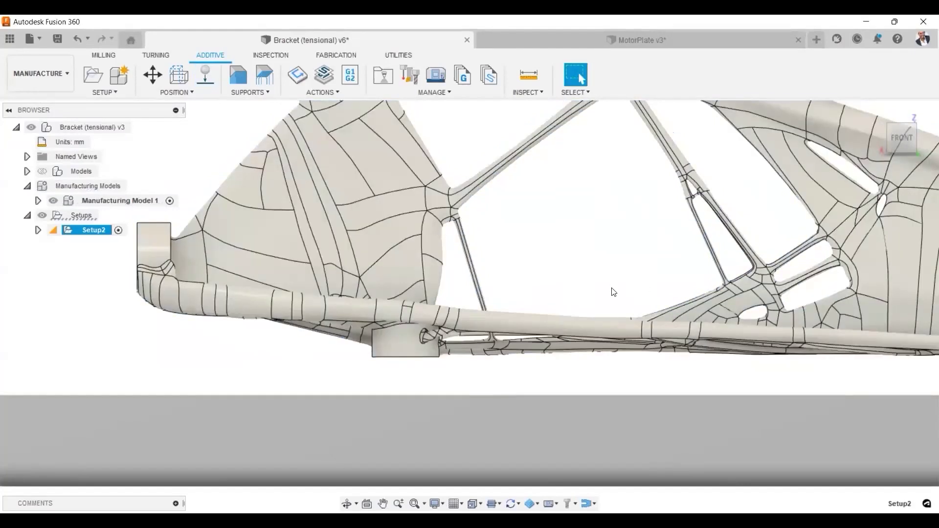
{"action": "scroll", "coordinate": [797, 346], "scroll_direction": "down", "scroll_amount": 5}
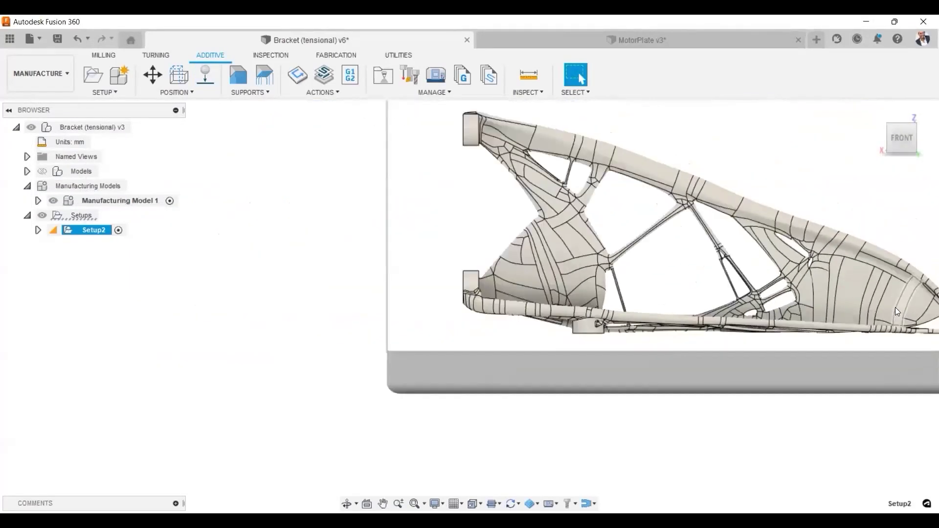
{"action": "middle_click_drag", "start_coordinate": [837, 299], "coordinate": [668, 296]}
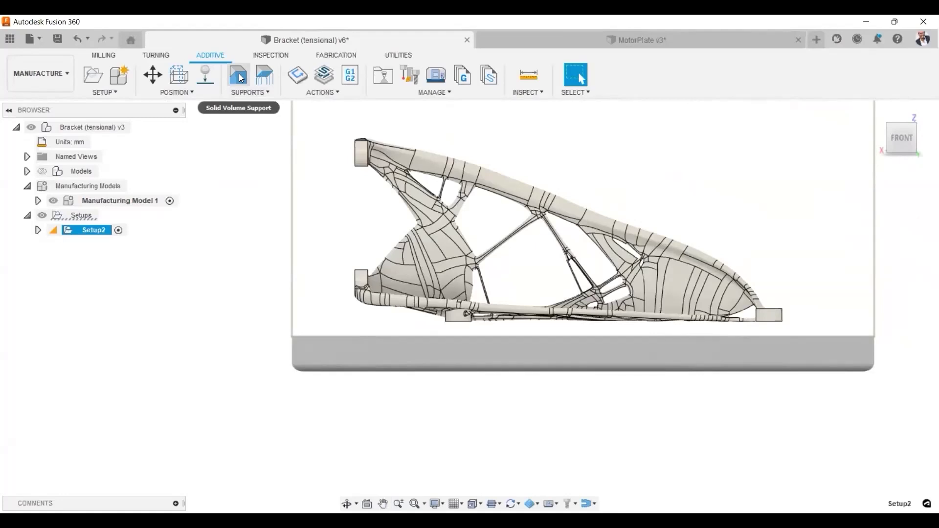
- Start a solid volume support for the whole bracket body with a support overhang angle of 45 deg
{"action": "left_click", "coordinate": [879, 109]}
{"action": "scroll", "coordinate": [690, 260], "scroll_direction": "down", "scroll_amount": 3}
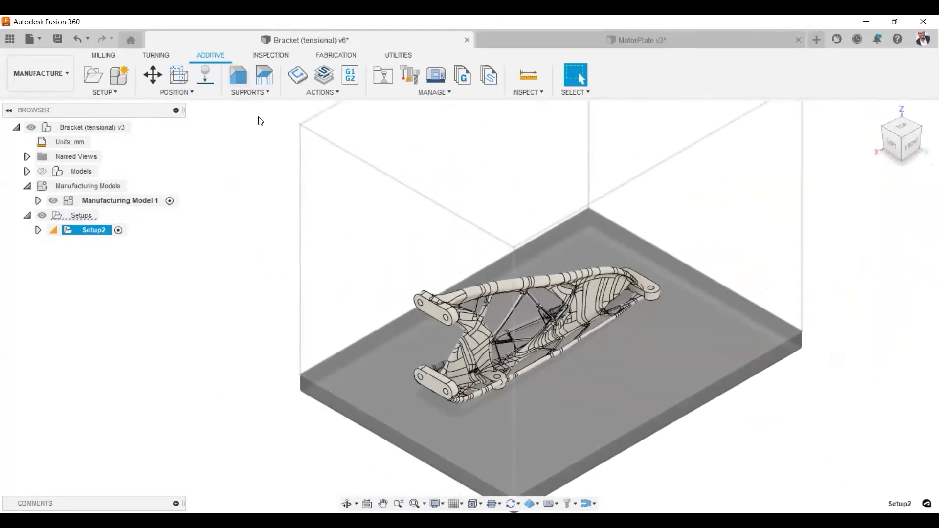
{"action": "left_click", "coordinate": [240, 77]}
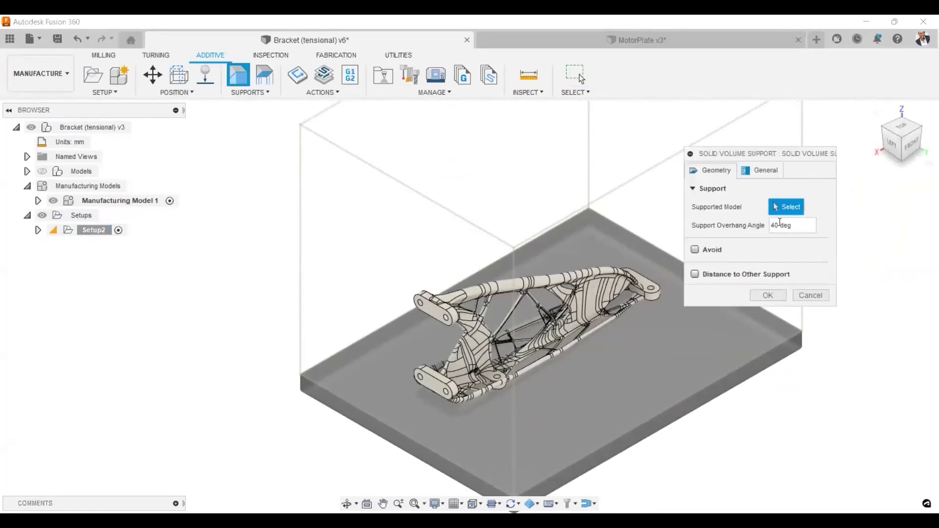
{"action": "left_click", "coordinate": [539, 284]}
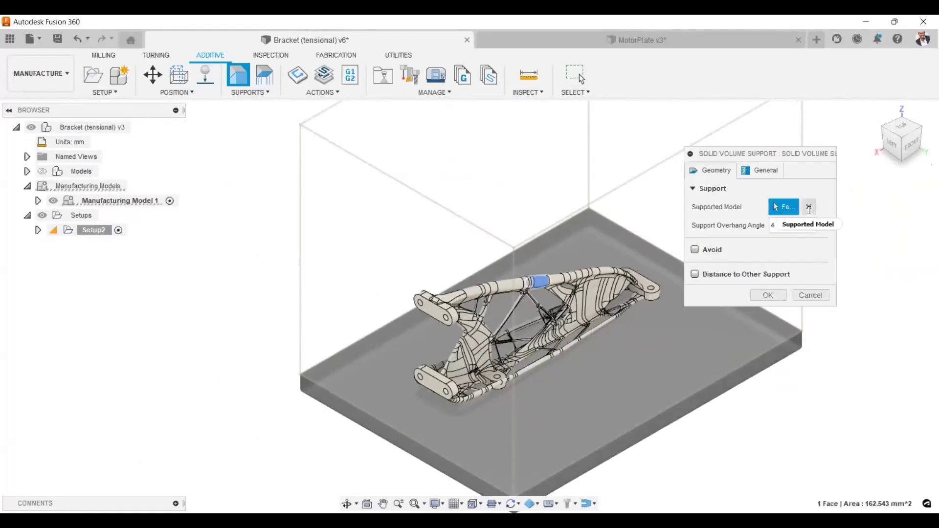
{"action": "left_click", "coordinate": [487, 284]}
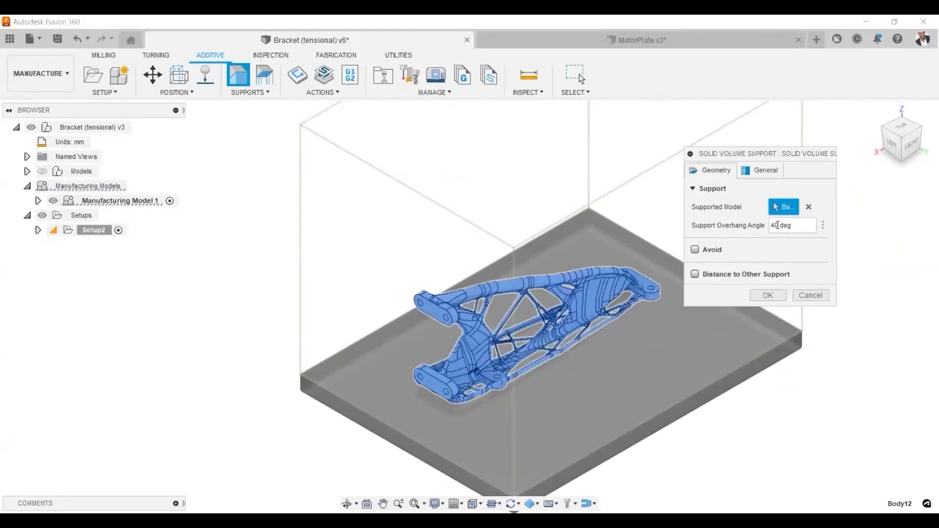
{"action": "double_click", "coordinate": [778, 226]}
{"action": "type", "text": "45"}
- Enable avoided geometry for the support and choose the two hole faces in the bracket's upper end lug
{"action": "left_click", "coordinate": [693, 252]}
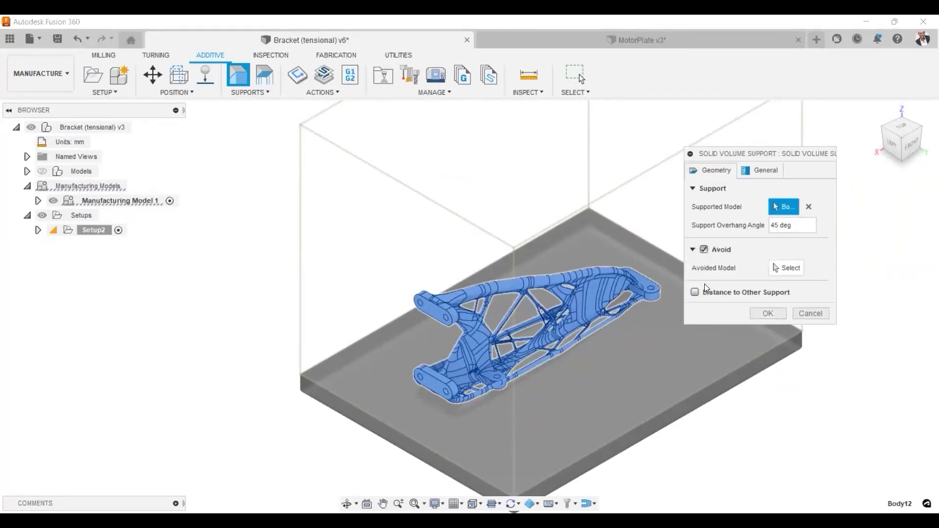
{"action": "left_click", "coordinate": [786, 268]}
{"action": "scroll", "coordinate": [425, 312], "scroll_direction": "up", "scroll_amount": 5}
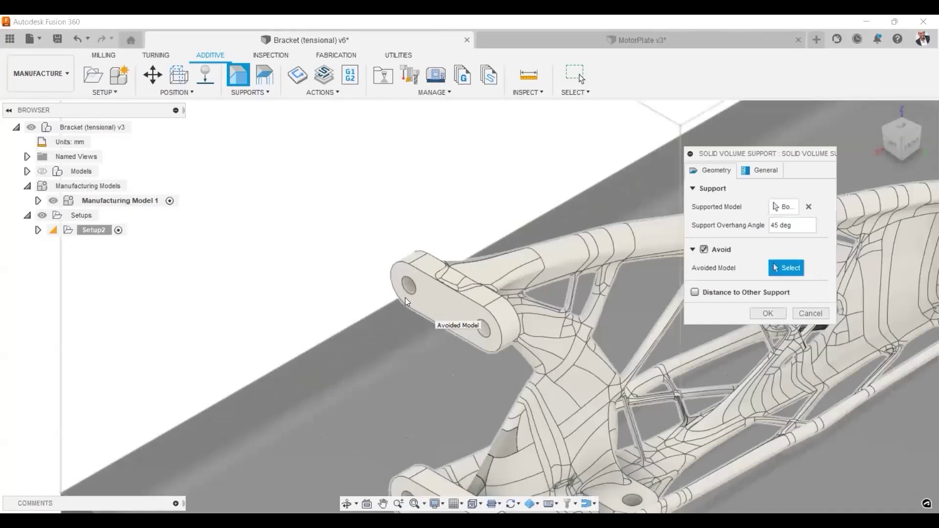
{"action": "scroll", "coordinate": [405, 297], "scroll_direction": "up", "scroll_amount": 5}
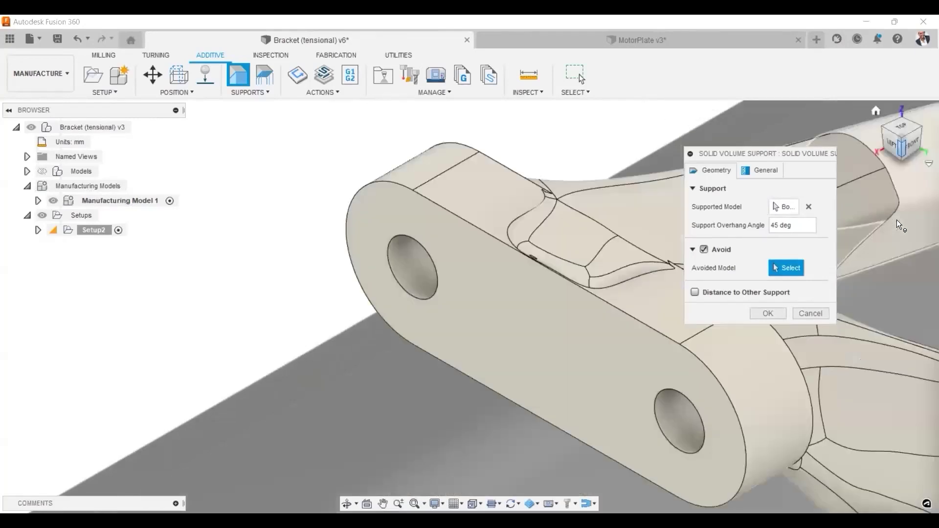
{"action": "left_click", "coordinate": [891, 145]}
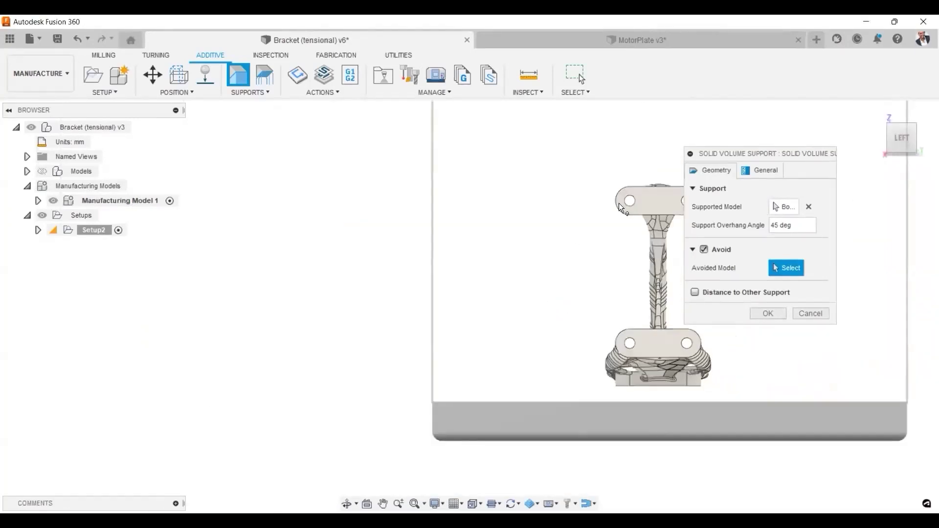
{"action": "scroll", "coordinate": [618, 203], "scroll_direction": "up", "scroll_amount": 2}
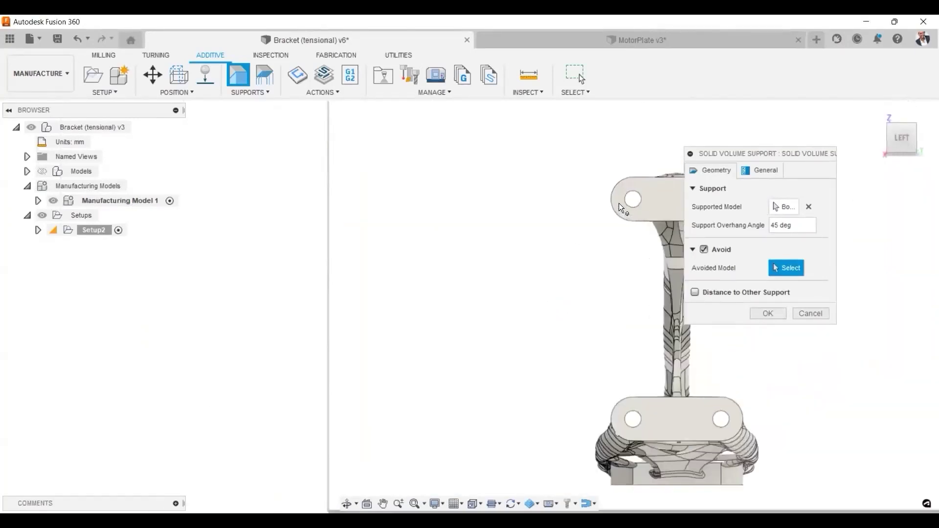
{"action": "left_click", "coordinate": [897, 144]}
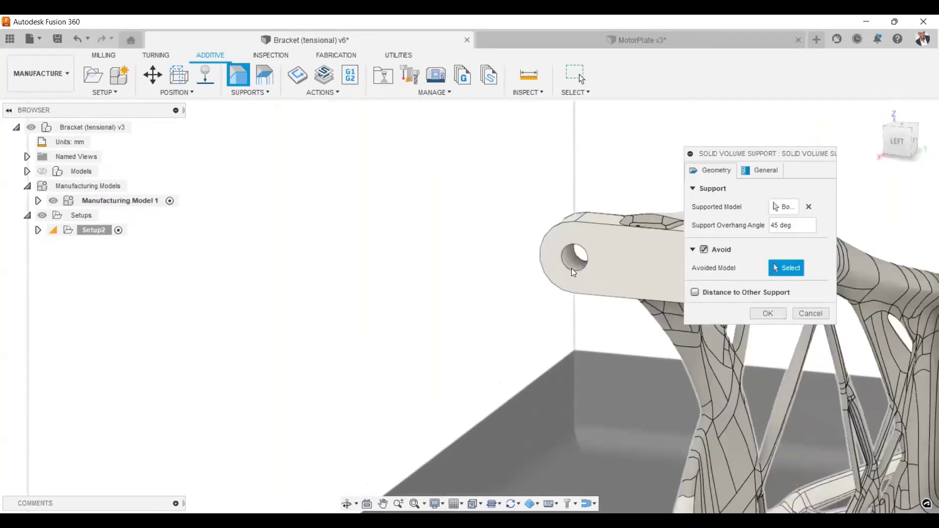
{"action": "left_click", "coordinate": [568, 265]}
{"action": "scroll", "coordinate": [509, 279], "scroll_direction": "down", "scroll_amount": 3}
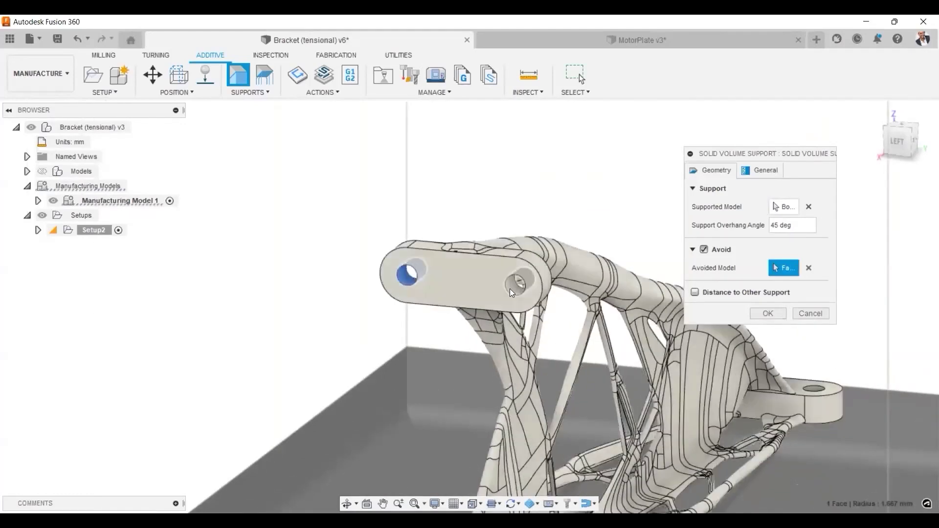
{"action": "left_click", "coordinate": [515, 299]}
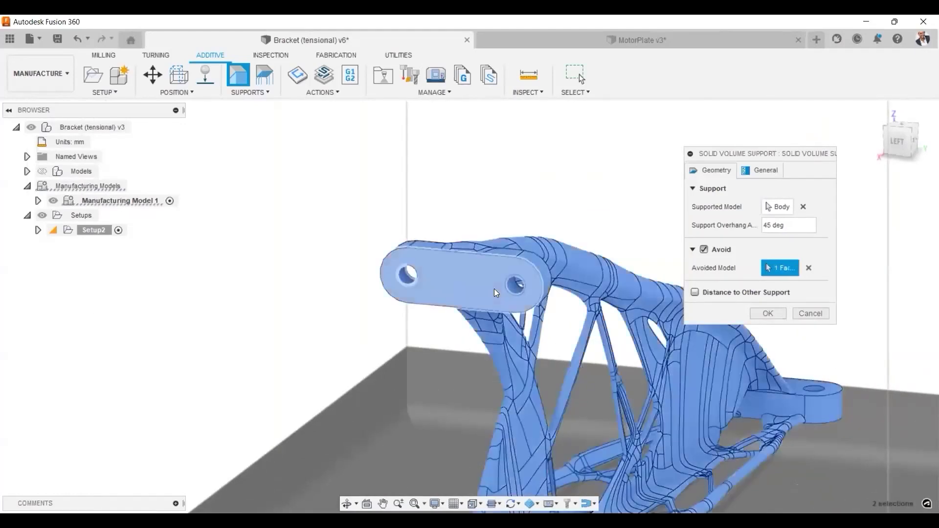
{"action": "left_click", "coordinate": [494, 288]}
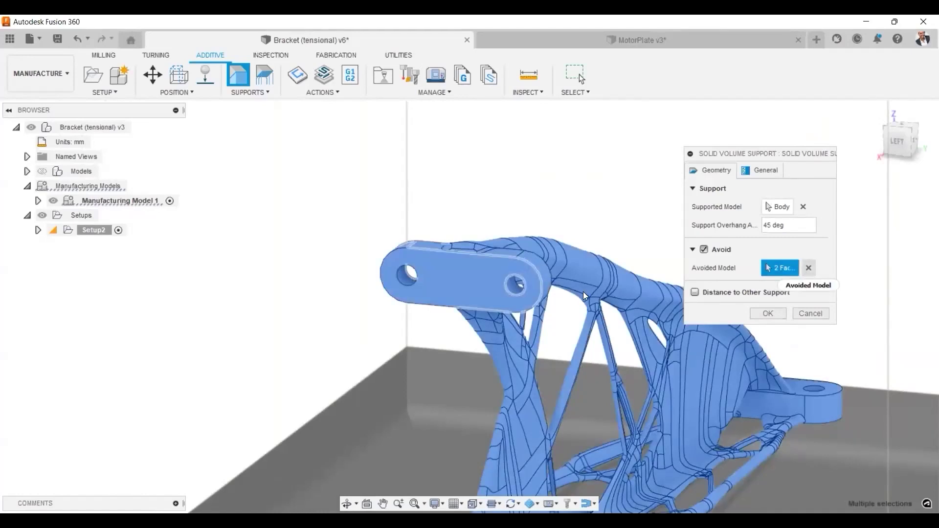
- Add the two hole faces in the bracket's lower end lug to the support's avoided geometry
{"action": "scroll", "coordinate": [583, 291], "scroll_direction": "down", "scroll_amount": 5}
{"action": "middle_click_drag", "start_coordinate": [528, 273], "coordinate": [503, 337], "text": "shift"}
{"action": "scroll", "coordinate": [503, 338], "scroll_direction": "up", "scroll_amount": 5}
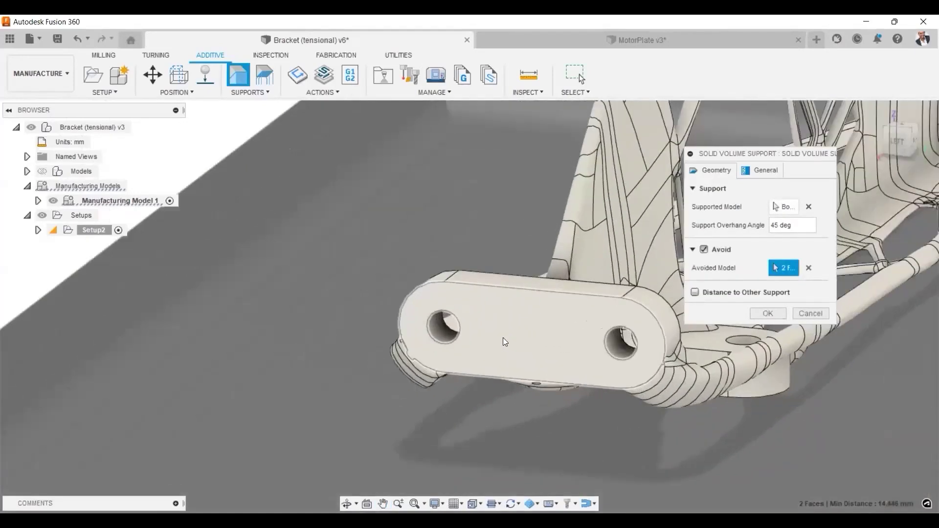
{"action": "scroll", "coordinate": [385, 337], "scroll_direction": "up", "scroll_amount": 3}
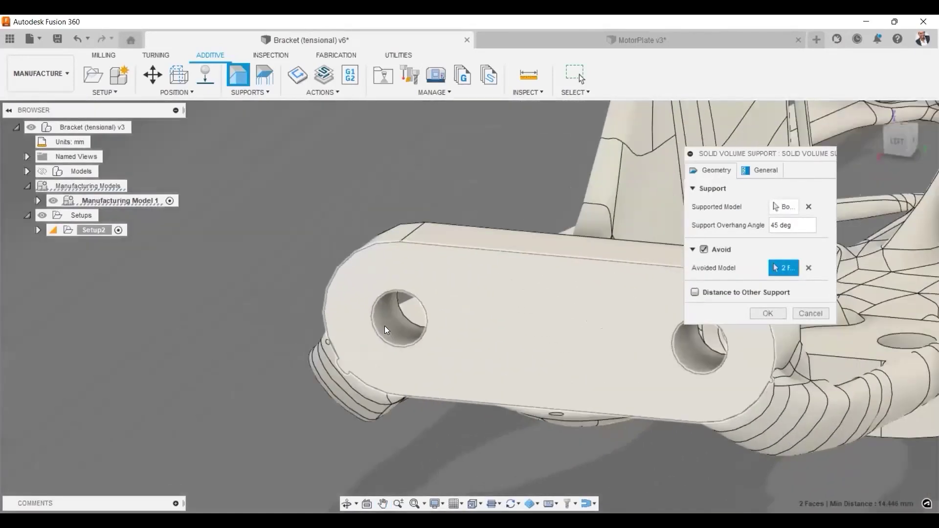
{"action": "left_click", "coordinate": [384, 326]}
{"action": "scroll", "coordinate": [694, 354], "scroll_direction": "down", "scroll_amount": 2}
{"action": "left_click", "coordinate": [695, 349]}
{"action": "scroll", "coordinate": [509, 339], "scroll_direction": "down", "scroll_amount": 5}
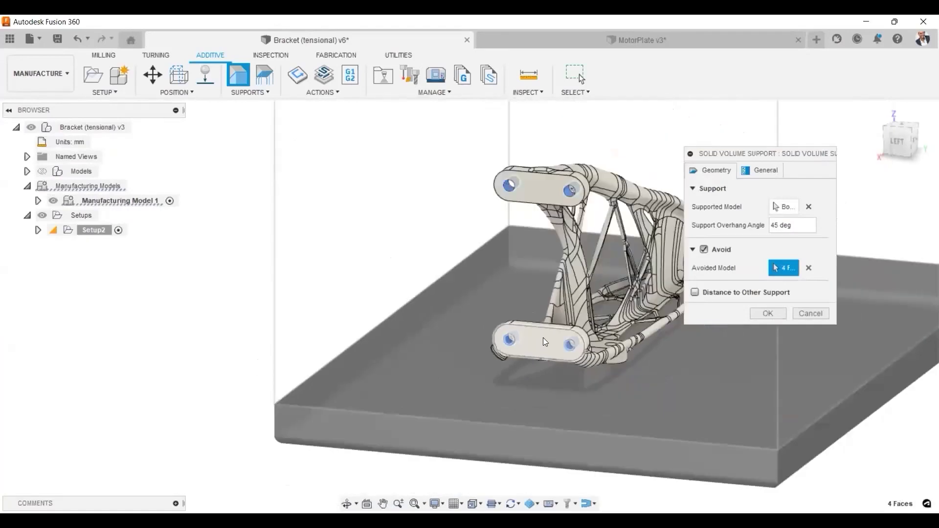
{"action": "scroll", "coordinate": [545, 341], "scroll_direction": "down", "scroll_amount": 2}
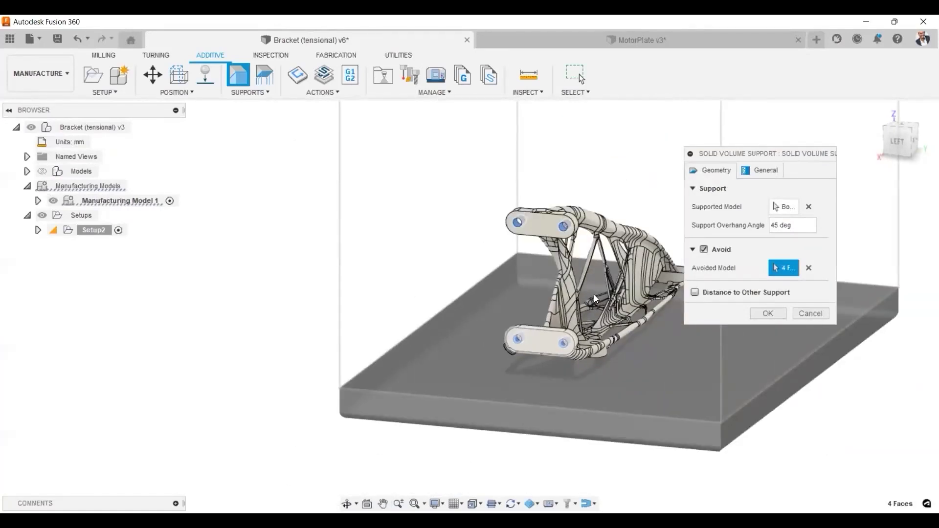
{"action": "scroll", "coordinate": [558, 250], "scroll_direction": "down", "scroll_amount": 2}
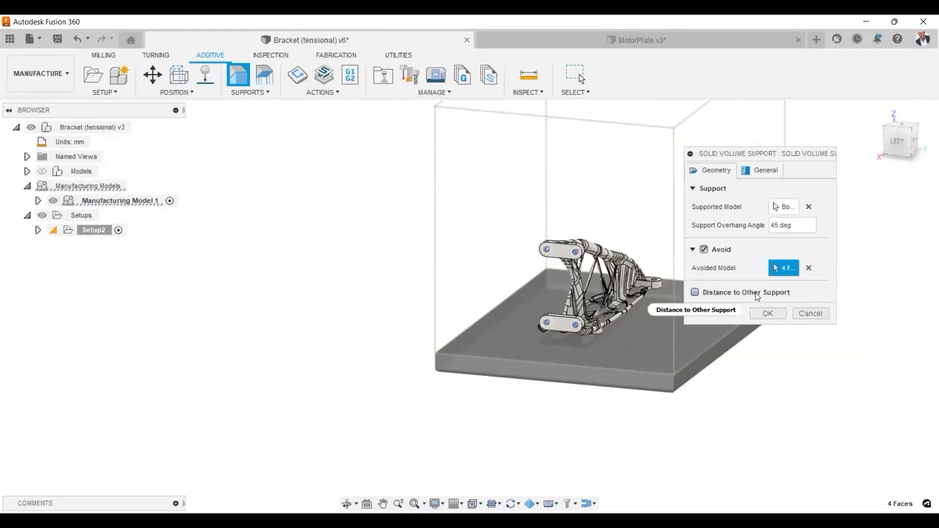
{"action": "left_click", "coordinate": [695, 293]}
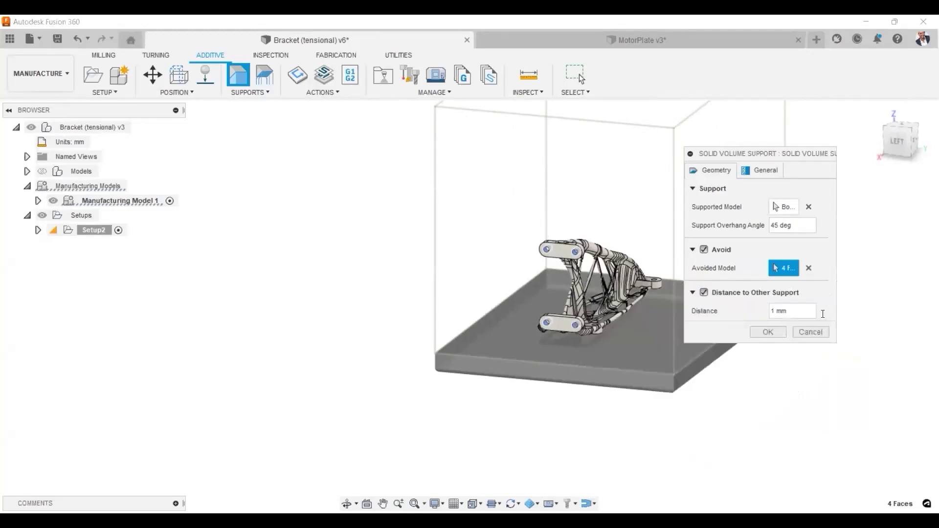
{"action": "left_click_drag", "start_coordinate": [785, 311], "coordinate": [769, 311]}
{"action": "left_click", "coordinate": [704, 292]}
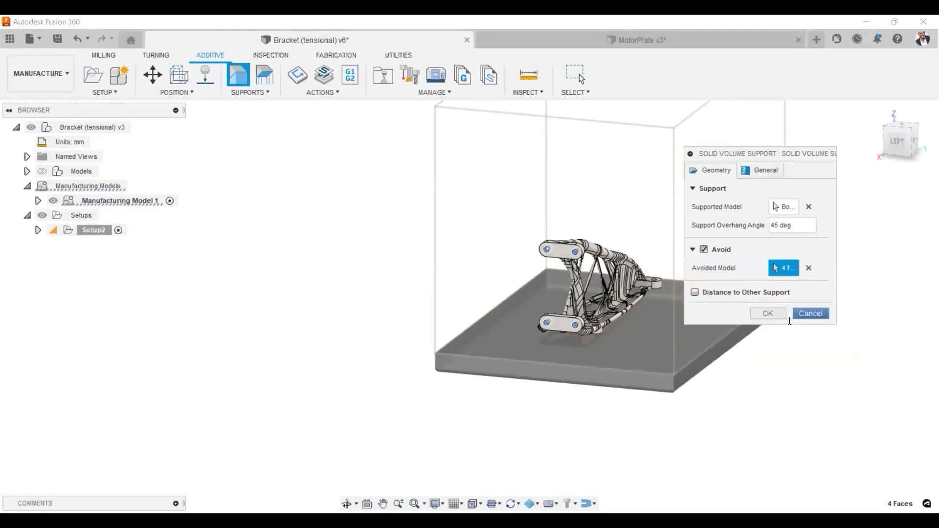
- Create the solid volume support with these settings and check its generation progress
{"action": "left_click", "coordinate": [771, 315]}
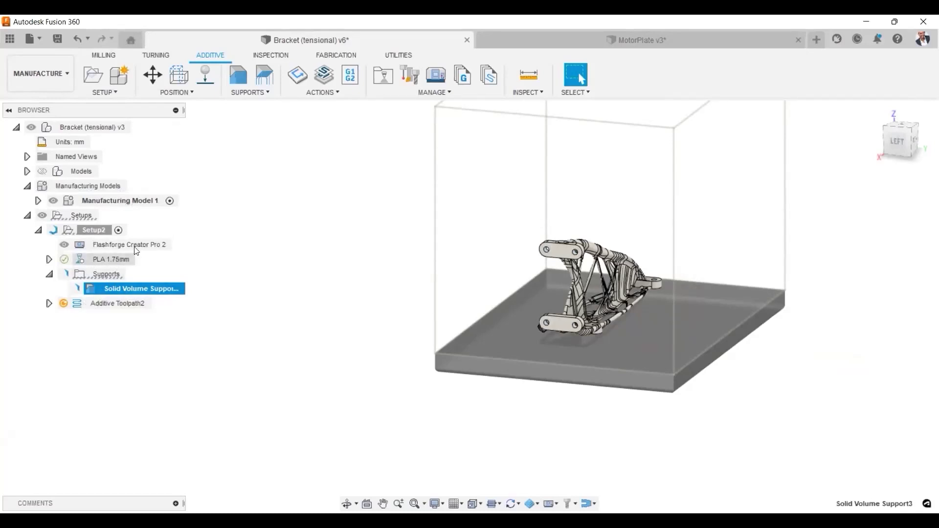
{"action": "mouse_move", "coordinate": [74, 290]}
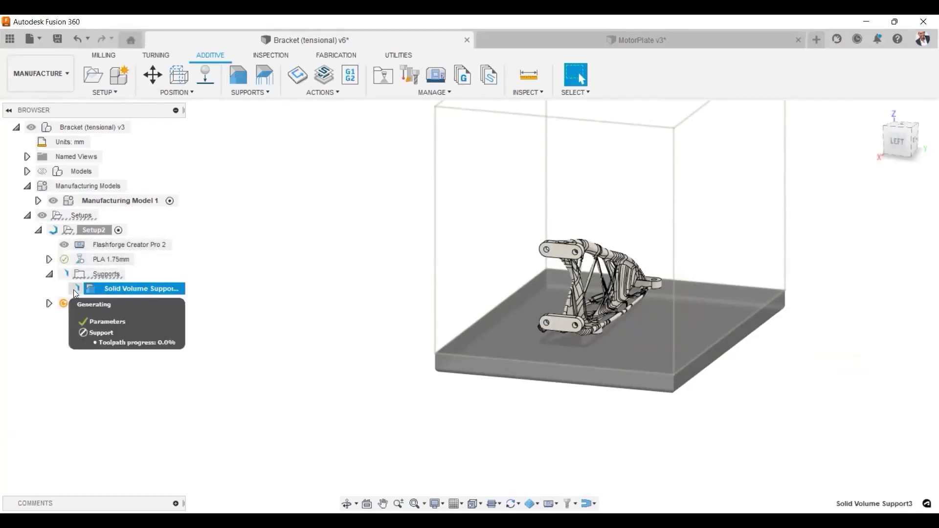
{"action": "left_click", "coordinate": [910, 122]}
{"action": "middle_click_drag", "start_coordinate": [640, 327], "coordinate": [599, 324]}
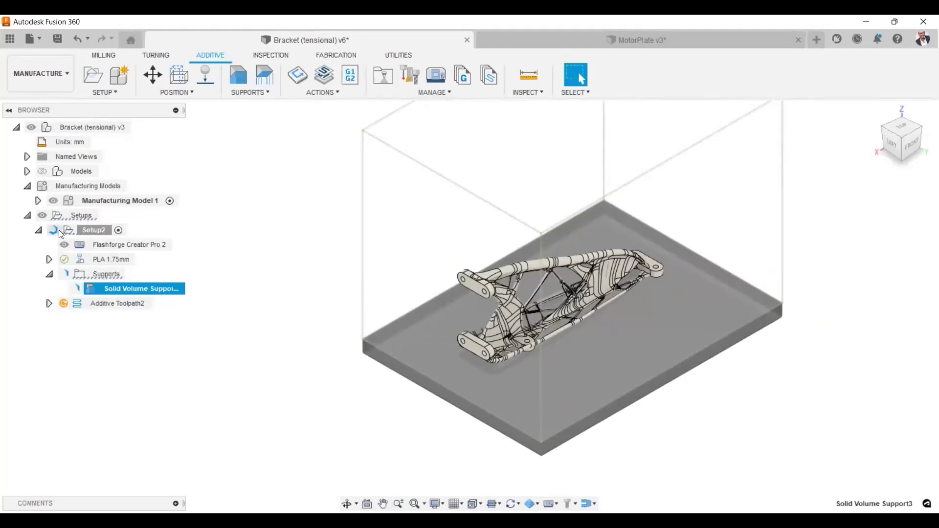
{"action": "mouse_move", "coordinate": [65, 268]}
- Examine the bracket on the build plate from several angles and from above while the support generates
{"action": "scroll", "coordinate": [624, 318], "scroll_direction": "up", "scroll_amount": 4}
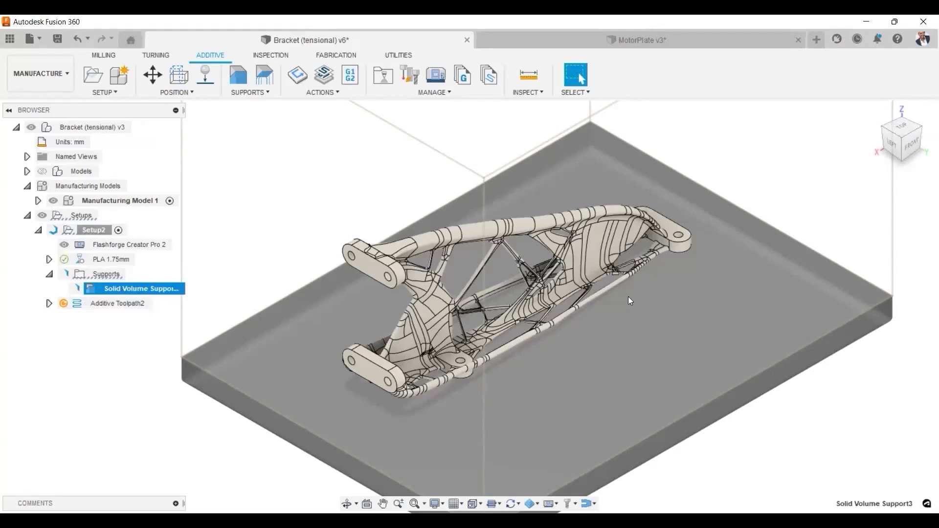
{"action": "scroll", "coordinate": [628, 297], "scroll_direction": "up", "scroll_amount": 5}
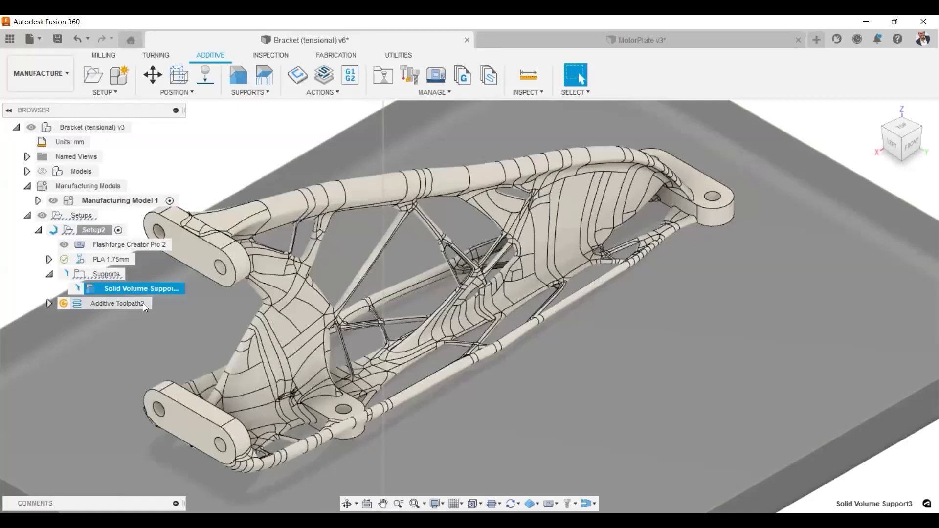
{"action": "mouse_move", "coordinate": [919, 130]}
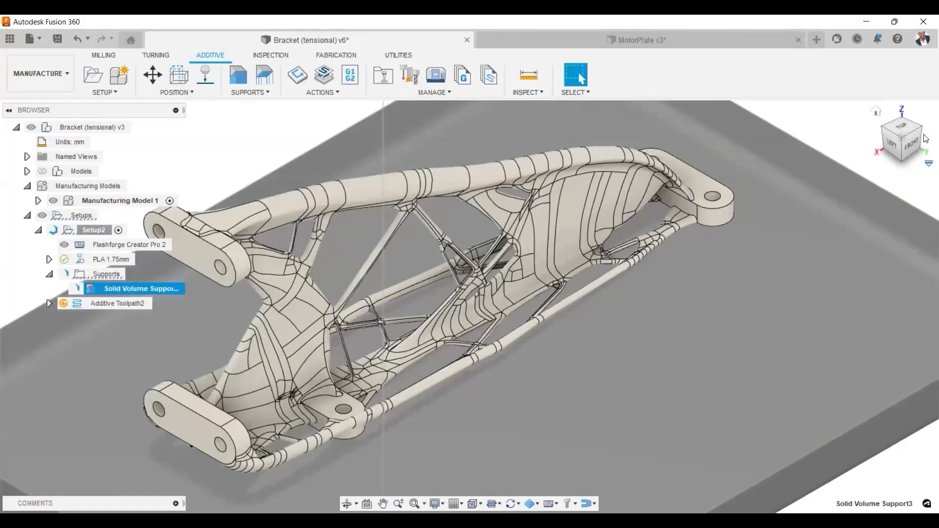
{"action": "left_click_drag", "start_coordinate": [920, 130], "coordinate": [558, 257]}
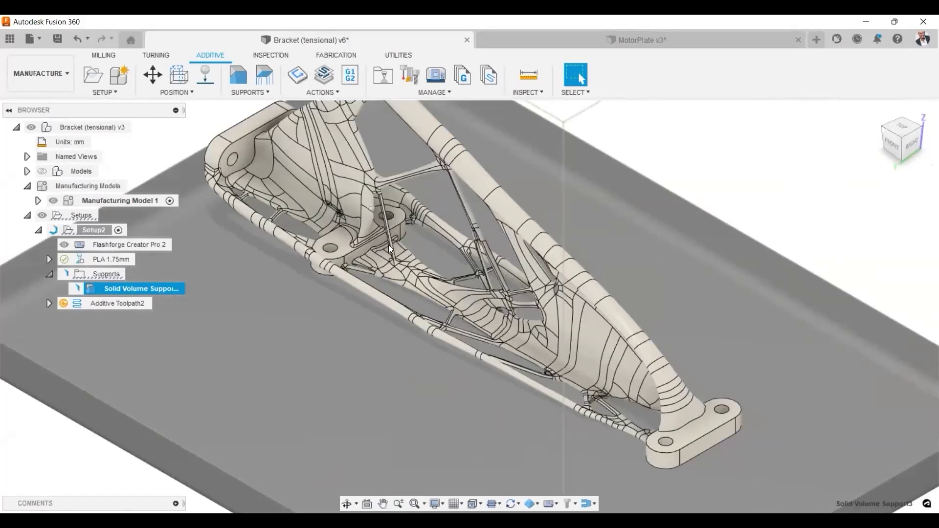
{"action": "scroll", "coordinate": [382, 238], "scroll_direction": "down", "scroll_amount": 5}
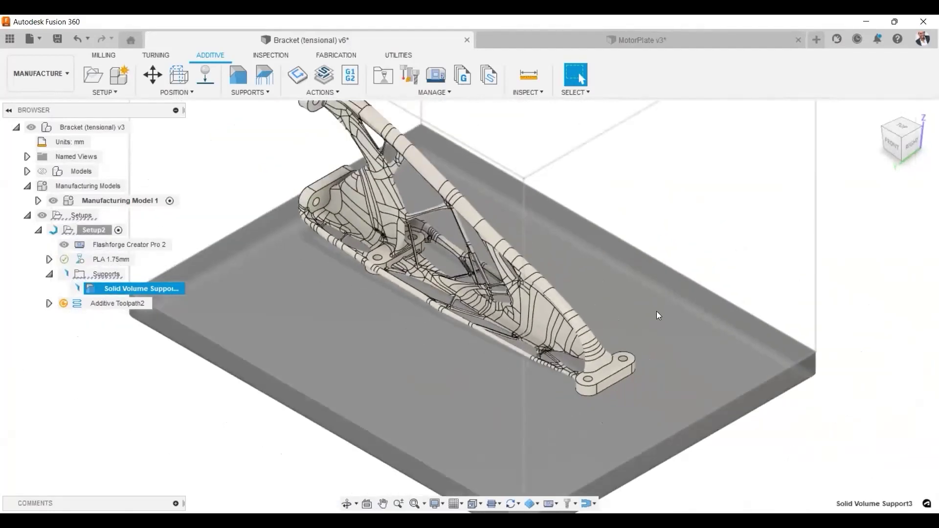
{"action": "left_click", "coordinate": [906, 126]}
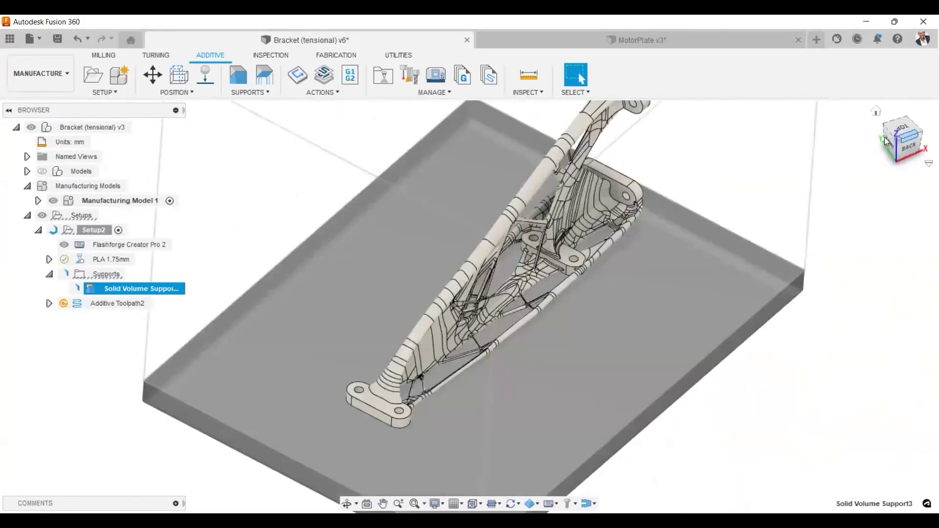
{"action": "left_click", "coordinate": [902, 128]}
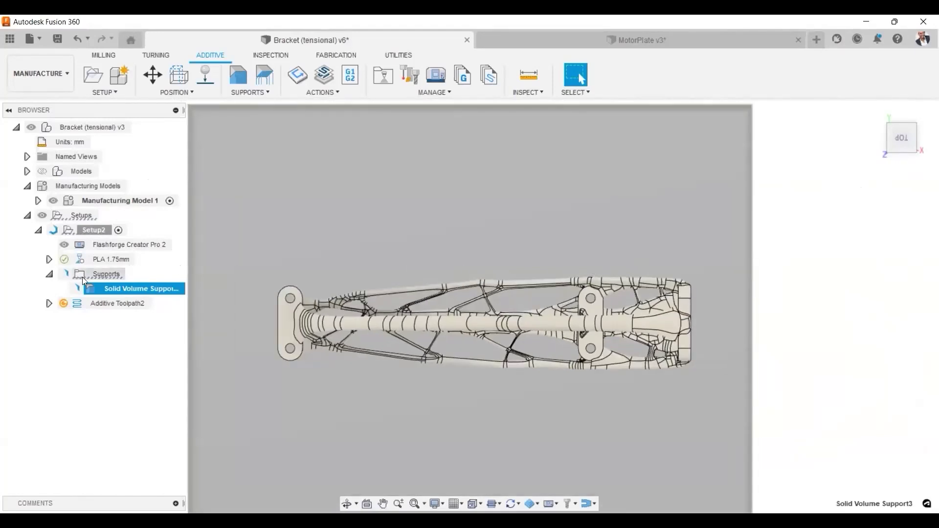
- Return to the home view and check the generation progress of the solid volume support
{"action": "mouse_move", "coordinate": [77, 290]}
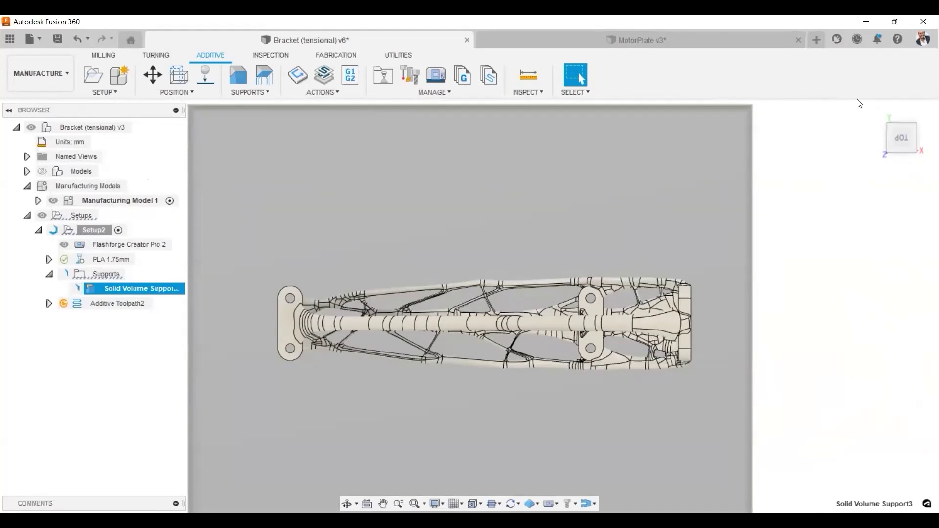
{"action": "left_click", "coordinate": [876, 107]}
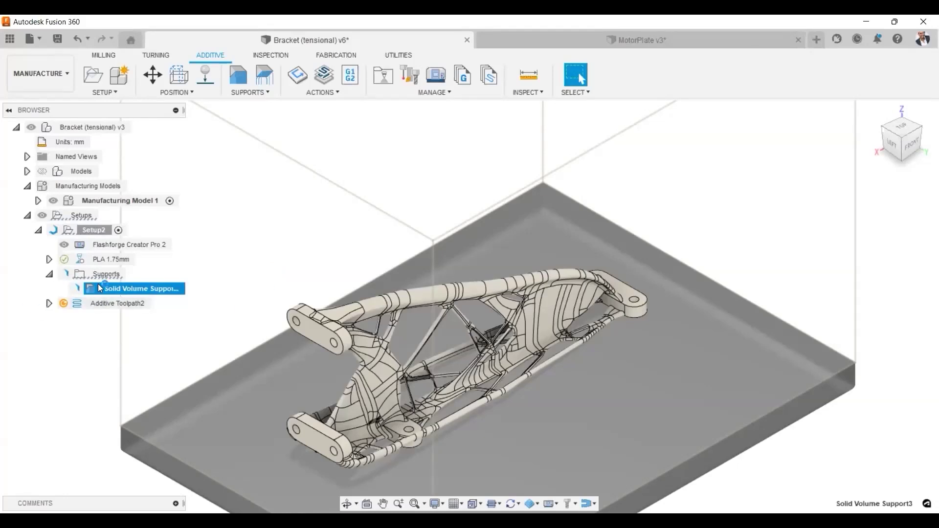
{"action": "mouse_move", "coordinate": [77, 287]}
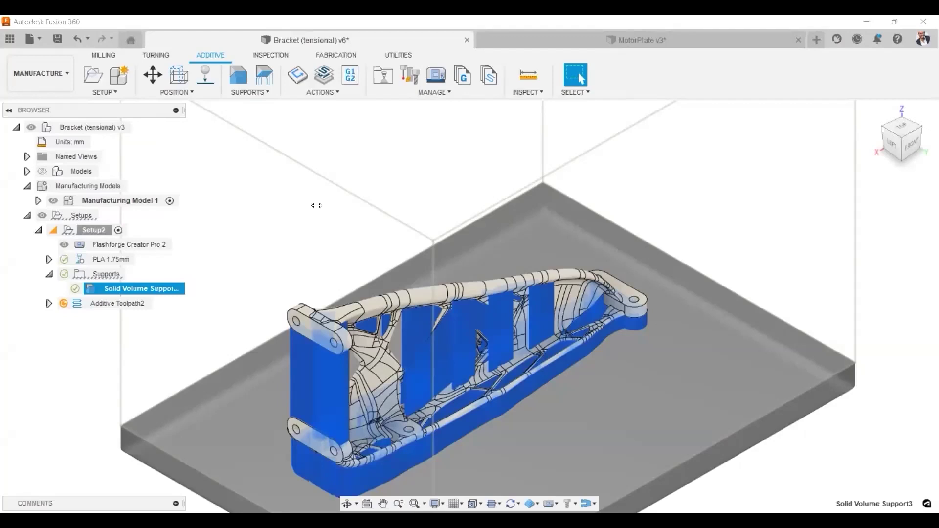
- Examine the generated solid volume support around the bracket close up and from several sides
{"action": "left_click", "coordinate": [765, 224]}
{"action": "scroll", "coordinate": [764, 224], "scroll_direction": "down", "scroll_amount": 2}
{"action": "scroll", "coordinate": [687, 308], "scroll_direction": "up", "scroll_amount": 4}
{"action": "middle_click_drag", "start_coordinate": [760, 240], "coordinate": [699, 322], "text": "shift"}
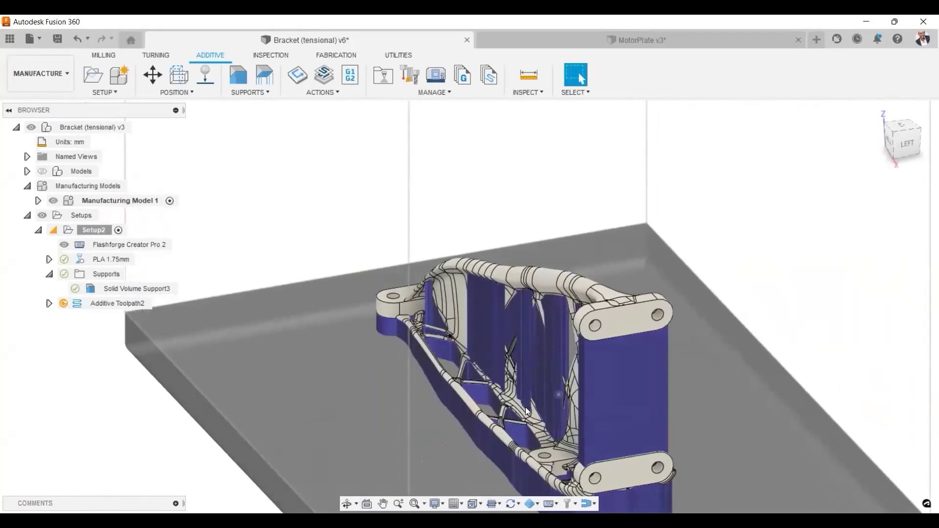
{"action": "scroll", "coordinate": [525, 407], "scroll_direction": "up", "scroll_amount": 5}
{"action": "scroll", "coordinate": [532, 405], "scroll_direction": "up", "scroll_amount": 3}
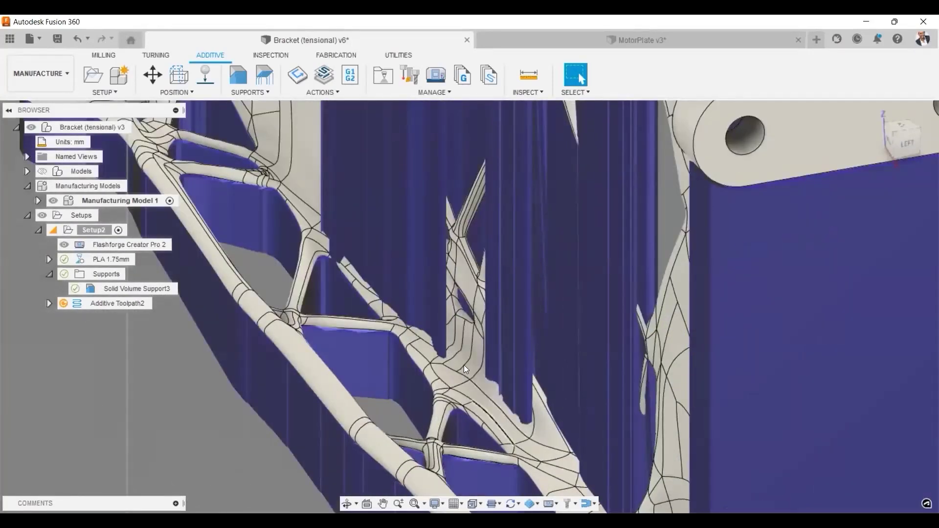
{"action": "scroll", "coordinate": [459, 375], "scroll_direction": "down", "scroll_amount": 6}
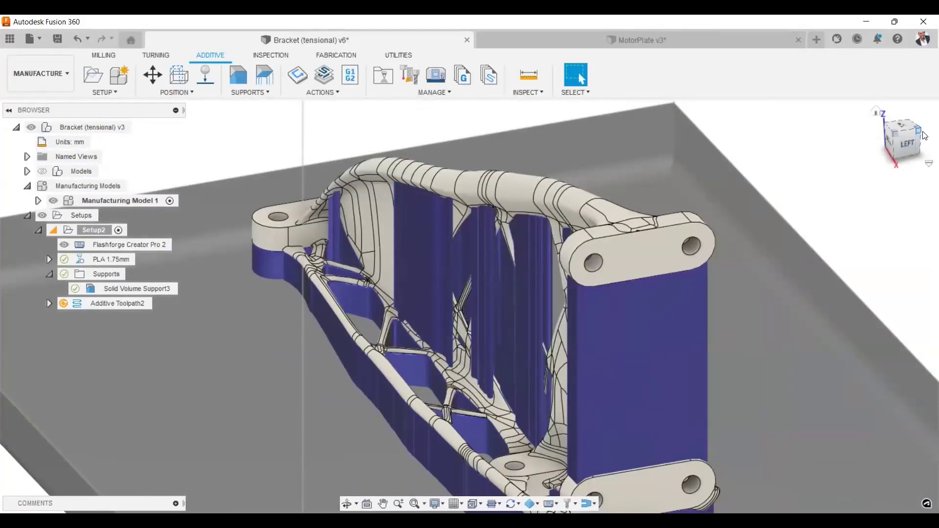
{"action": "left_click_drag", "start_coordinate": [904, 138], "coordinate": [899, 140]}
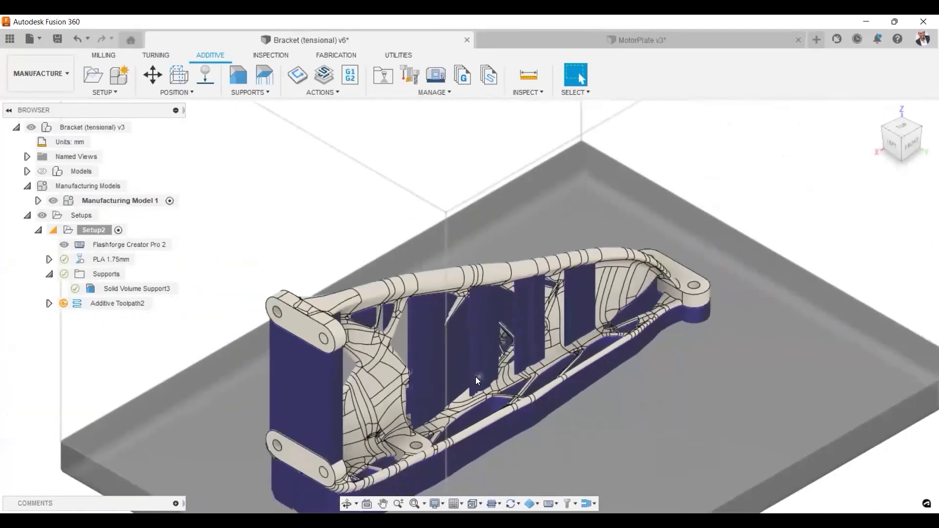
{"action": "middle_click_drag", "start_coordinate": [475, 377], "coordinate": [527, 328]}
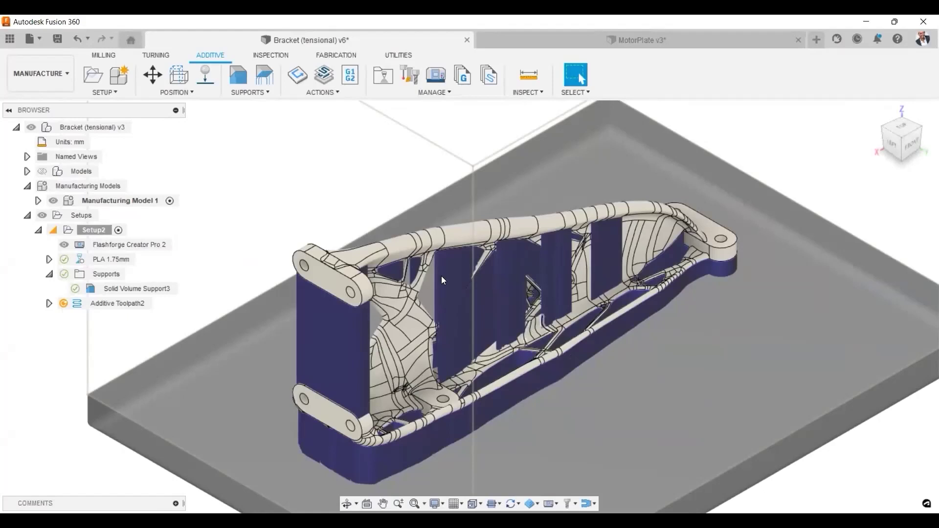
- Generate the additive toolpath for the supported bracket and play its layer-by-layer simulation
{"action": "right_click", "coordinate": [130, 307]}
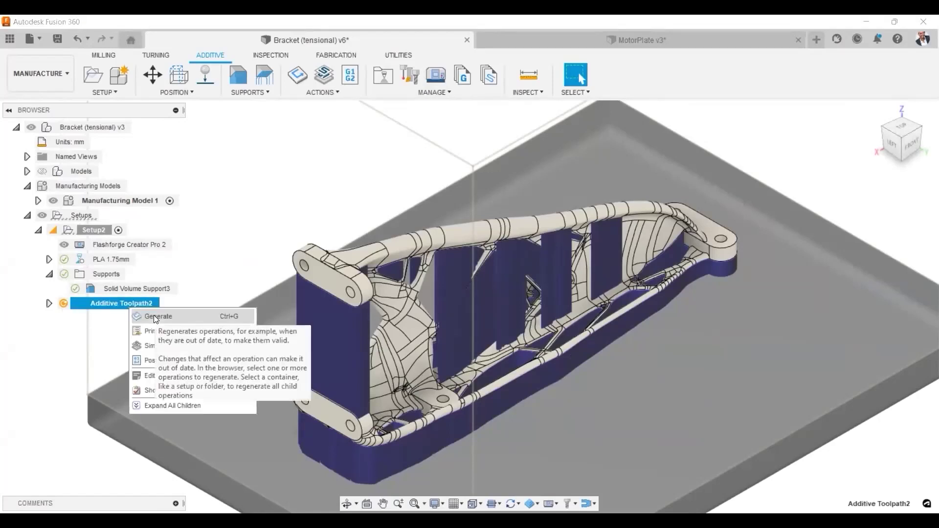
{"action": "left_click", "coordinate": [154, 315]}
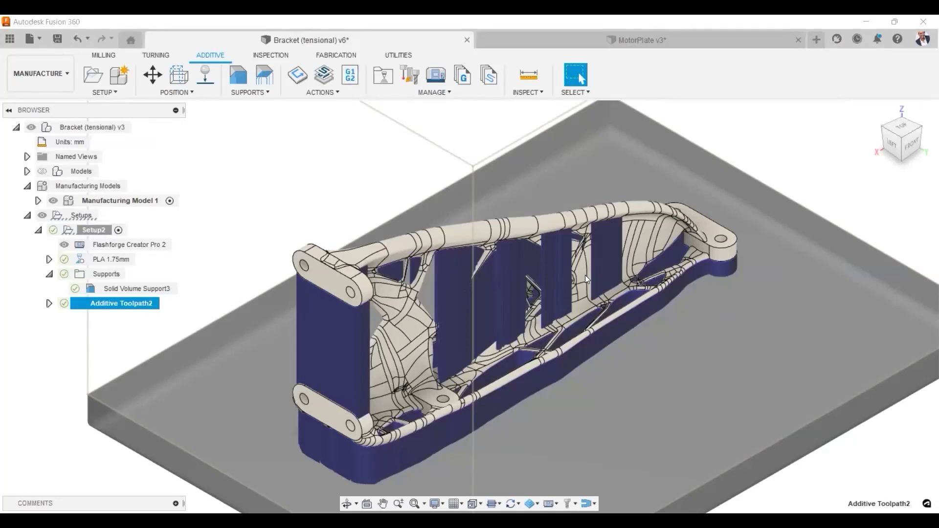
{"action": "right_click", "coordinate": [118, 301]}
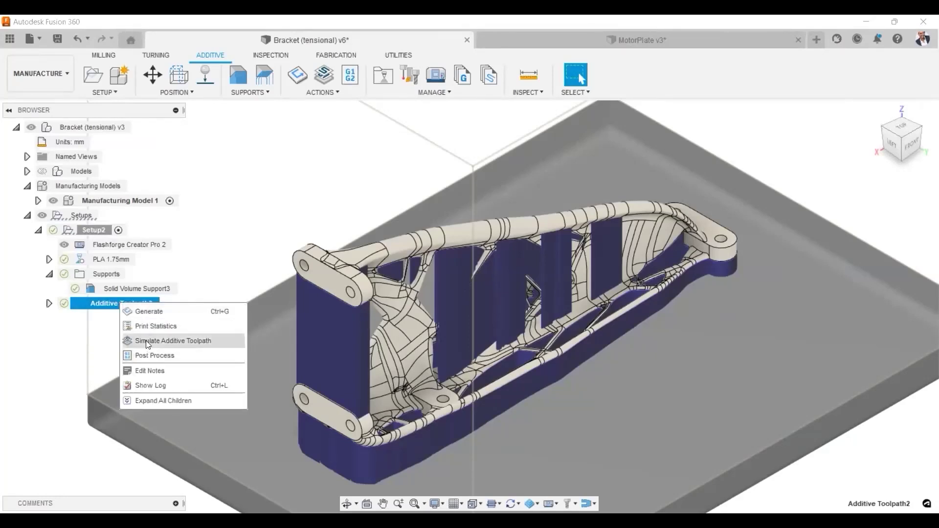
{"action": "left_click", "coordinate": [146, 340]}
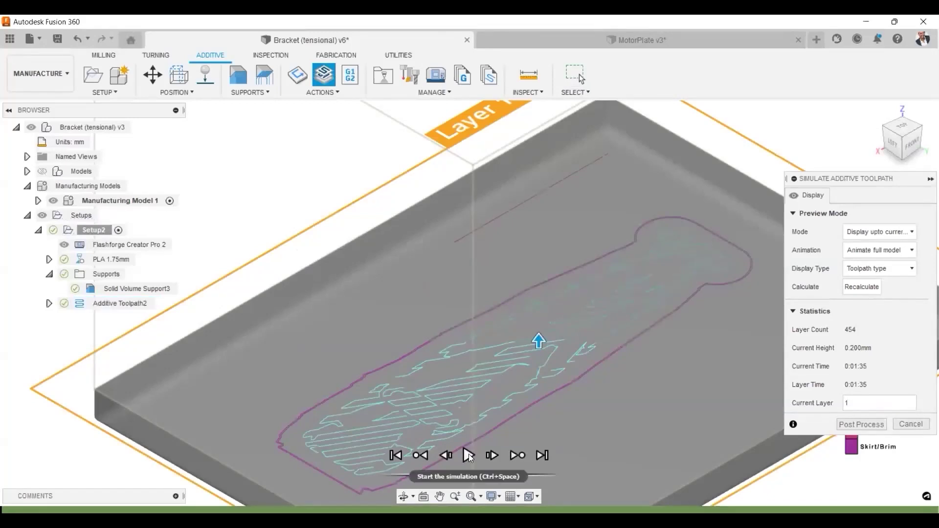
{"action": "left_click", "coordinate": [468, 455]}
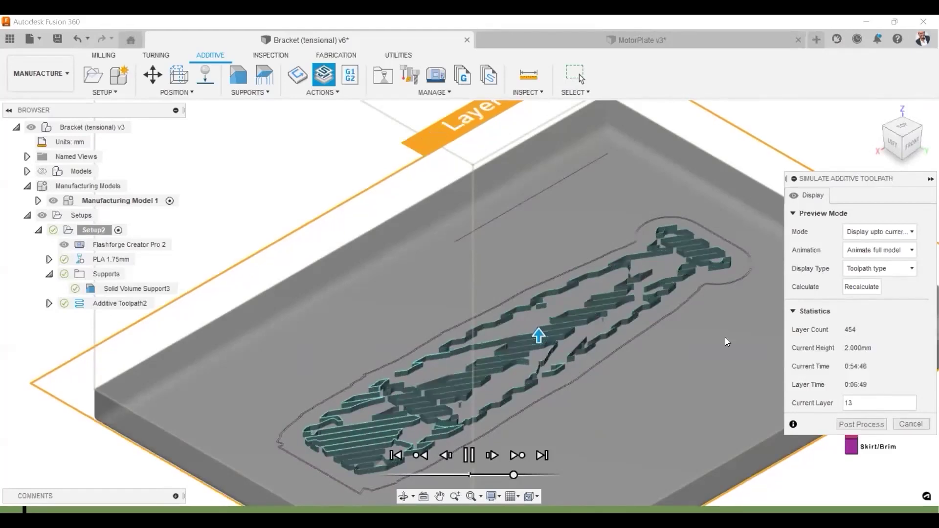
- Check the additive toolpath's print time and move the simulation dialog so the toolpath colour legend is uncovered
{"action": "left_click", "coordinate": [49, 304]}
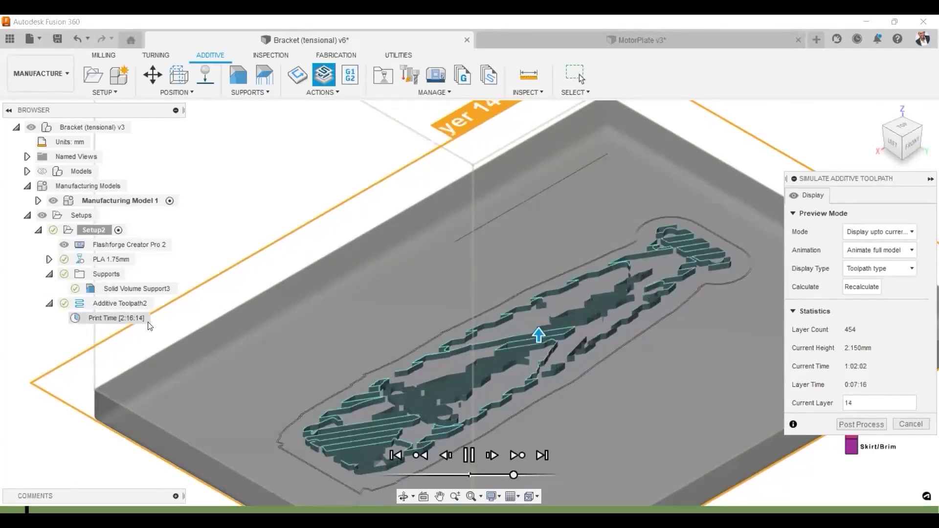
{"action": "left_click", "coordinate": [49, 303]}
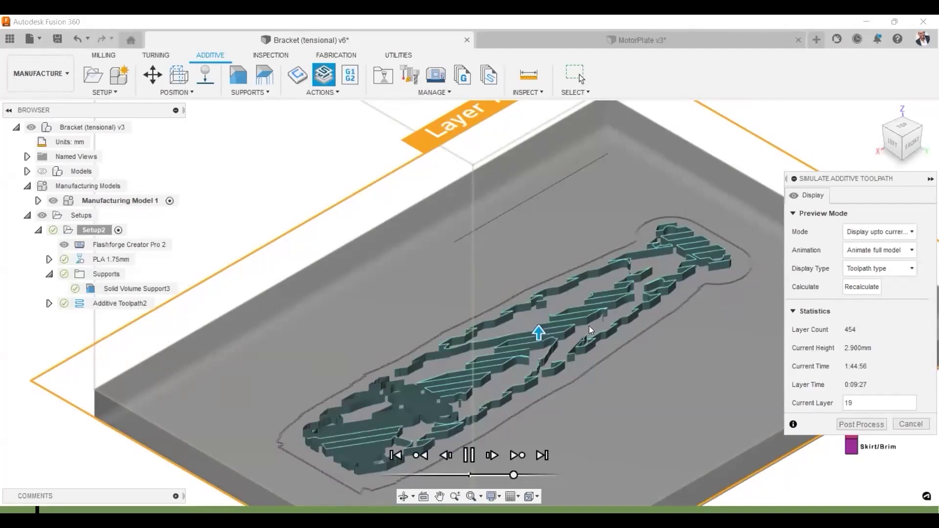
{"action": "scroll", "coordinate": [589, 326], "scroll_direction": "down", "scroll_amount": 2}
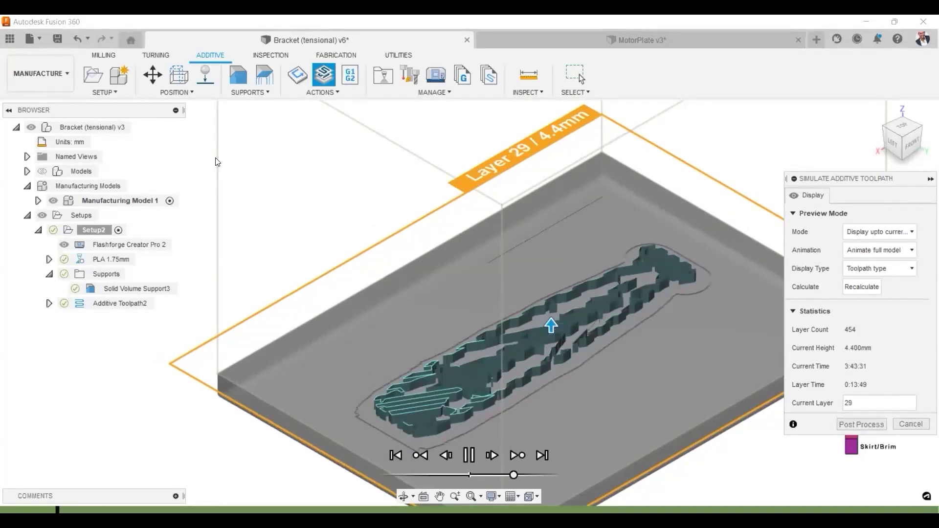
{"action": "left_click_drag", "start_coordinate": [218, 161], "coordinate": [215, 158]}
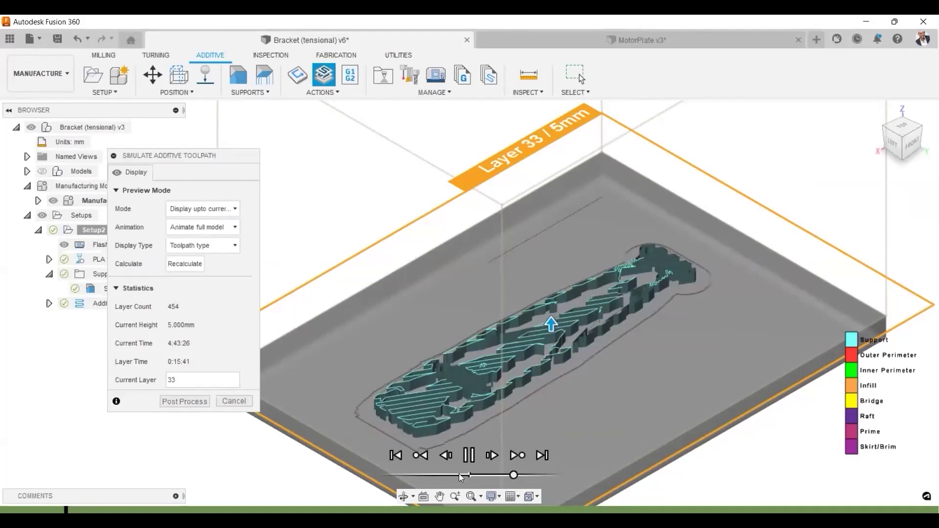
- Pause the simulation, advance it to layer 68 at 10.25 mm height, and resume playback with a closer view of the bracket
{"action": "left_click", "coordinate": [468, 456]}
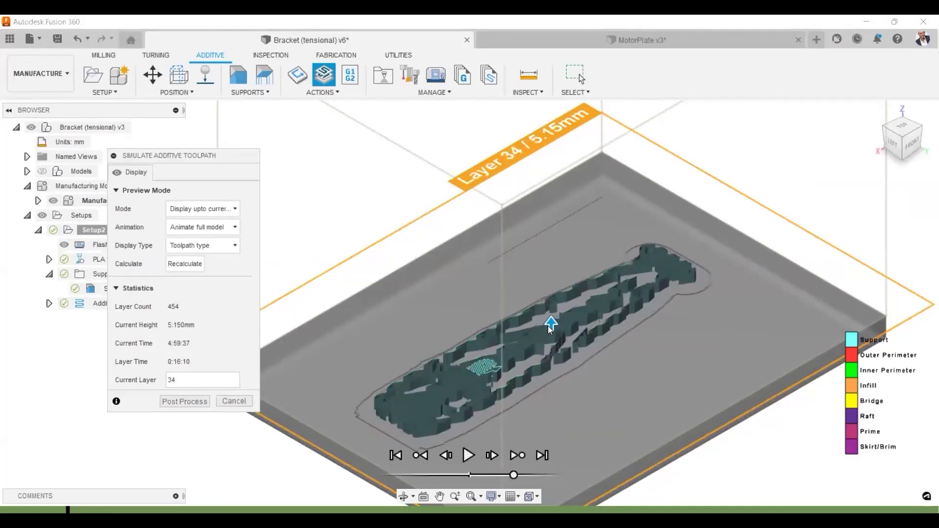
{"action": "left_click_drag", "start_coordinate": [549, 327], "coordinate": [550, 315]}
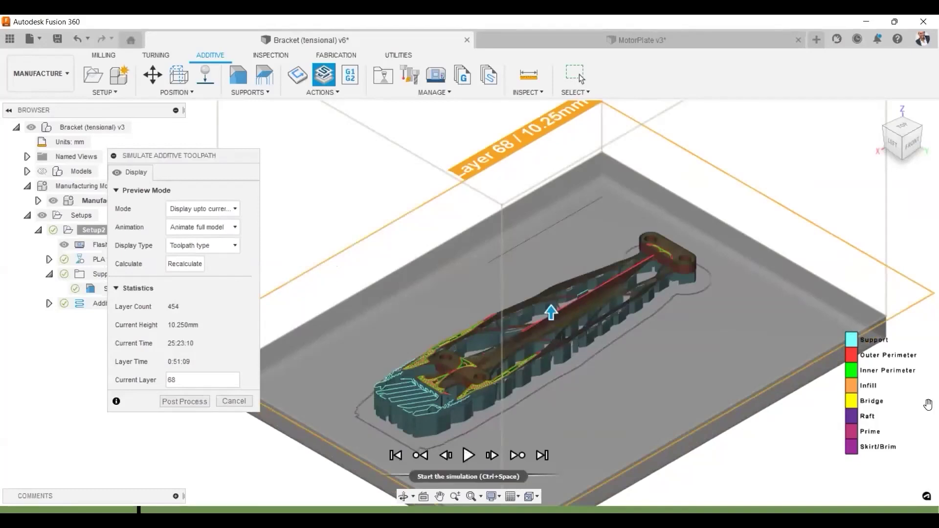
{"action": "key", "text": "ctrl+space"}
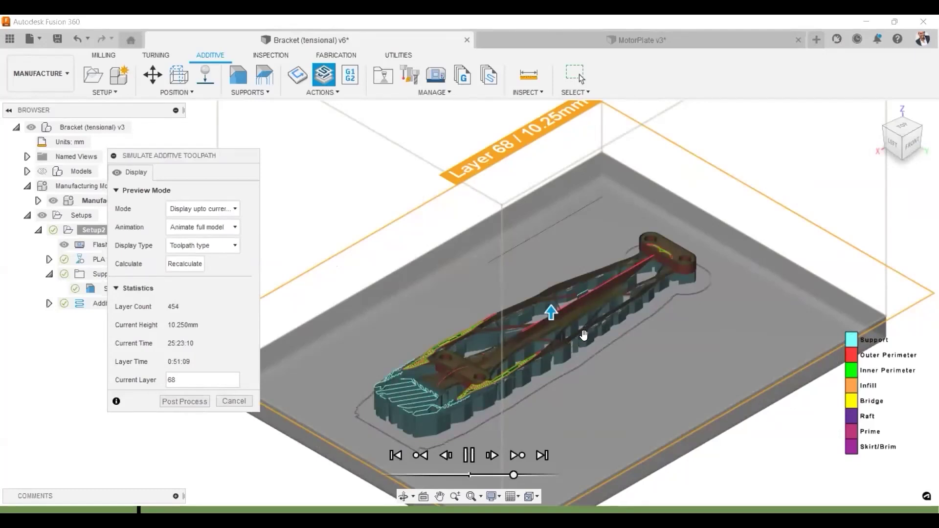
{"action": "scroll", "coordinate": [584, 334], "scroll_direction": "up", "scroll_amount": 4}
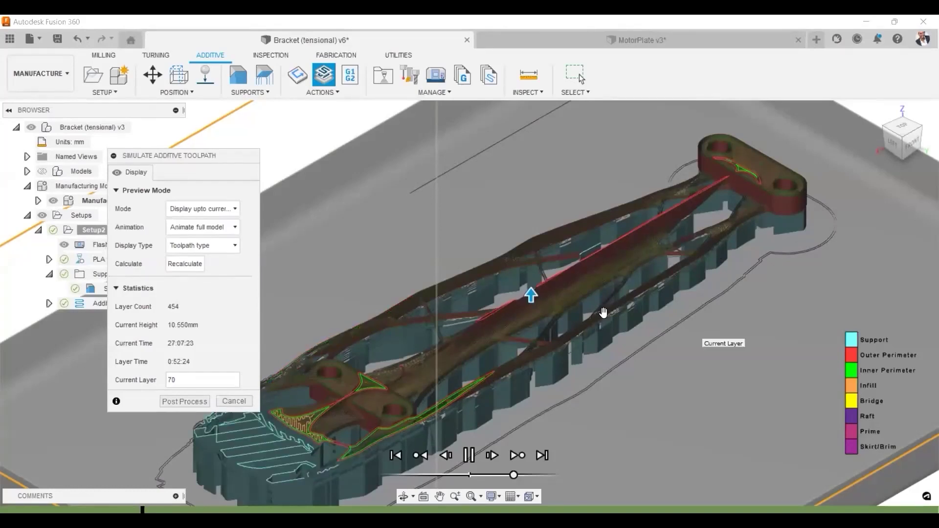
{"action": "scroll", "coordinate": [538, 297], "scroll_direction": "down", "scroll_amount": 1}
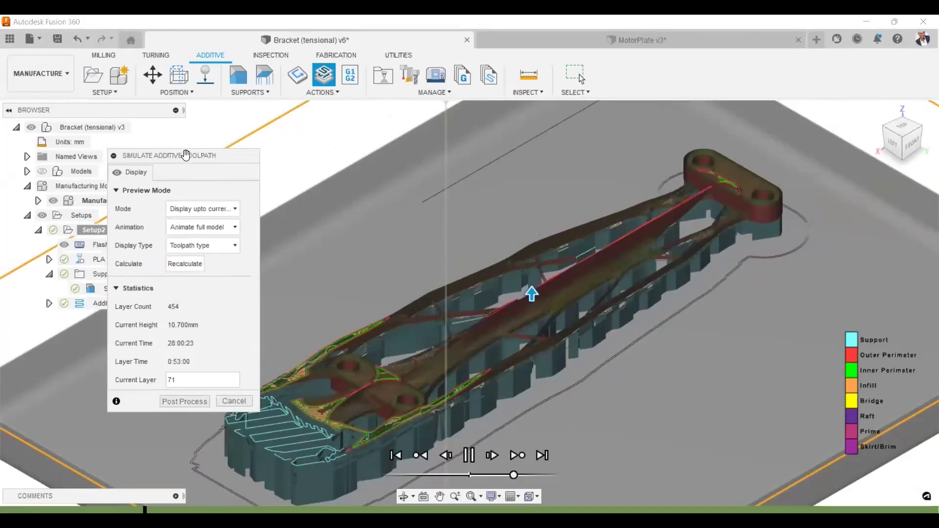
- Move the simulation dialog clear of the model, collapse it, and resume playback to watch the bracket and support layers build up
{"action": "left_click_drag", "start_coordinate": [861, 149], "coordinate": [788, 145]}
{"action": "left_click", "coordinate": [869, 155]}
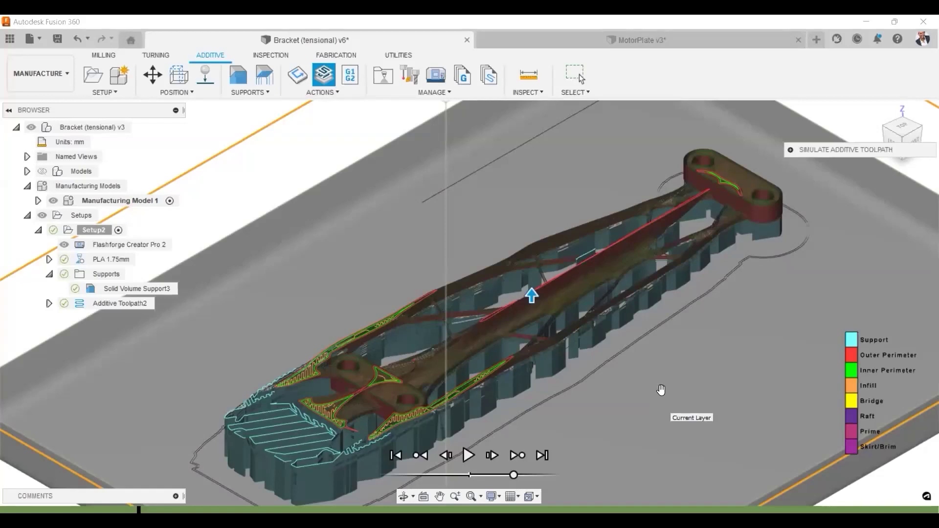
{"action": "left_click", "coordinate": [468, 455]}
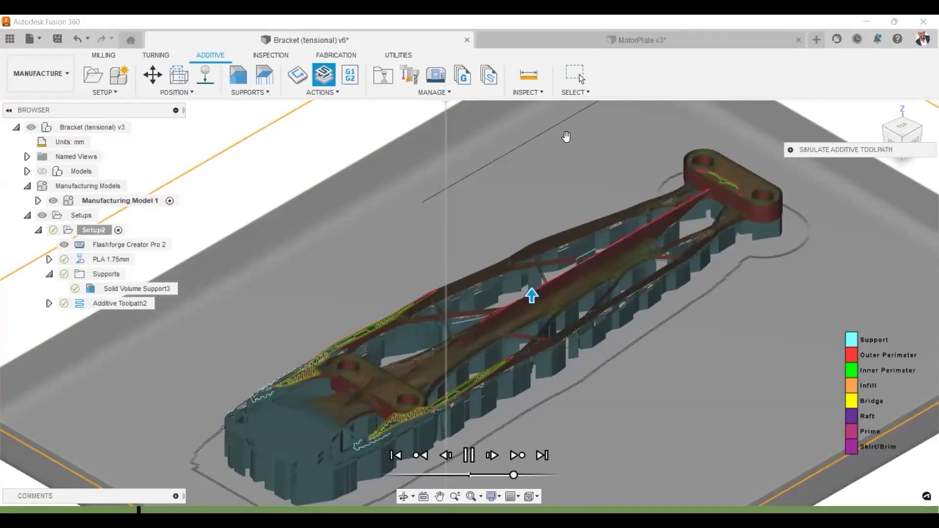
{"action": "scroll", "coordinate": [566, 136], "scroll_direction": "down", "scroll_amount": 3}
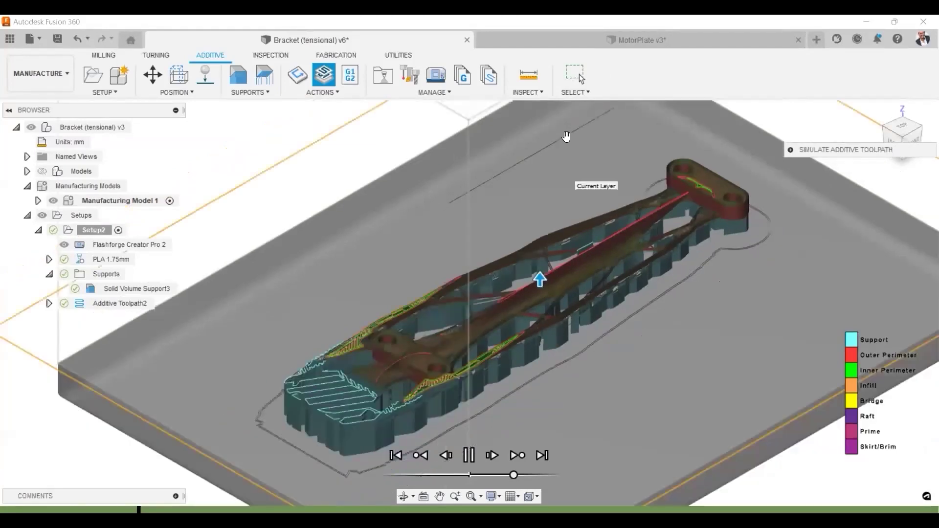
{"action": "scroll", "coordinate": [580, 206], "scroll_direction": "up", "scroll_amount": 2}
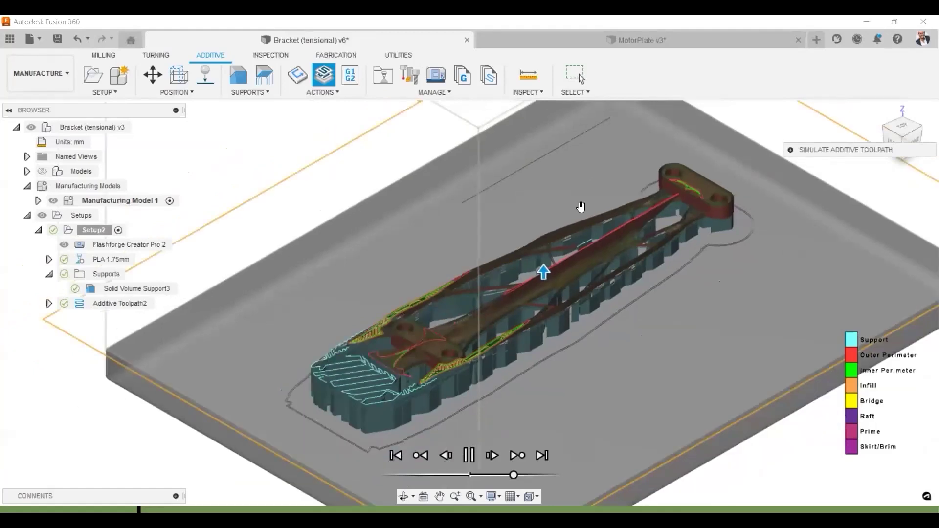